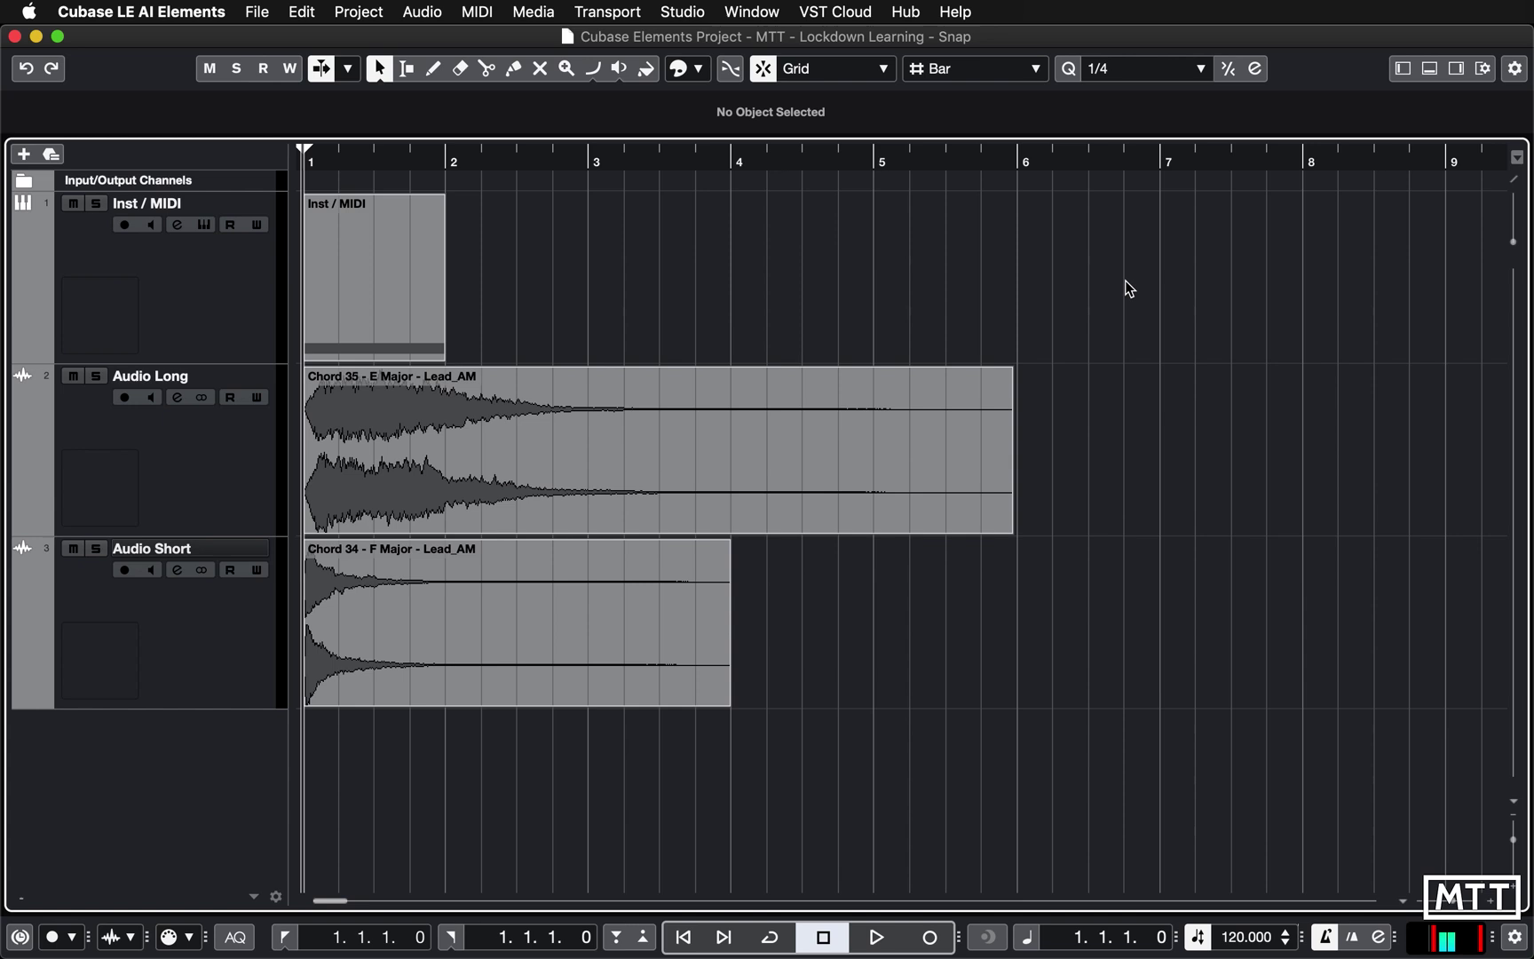
Turn on the Snap On/Off button in the toolbar for the three-track project.
click(768, 76)
click(955, 73)
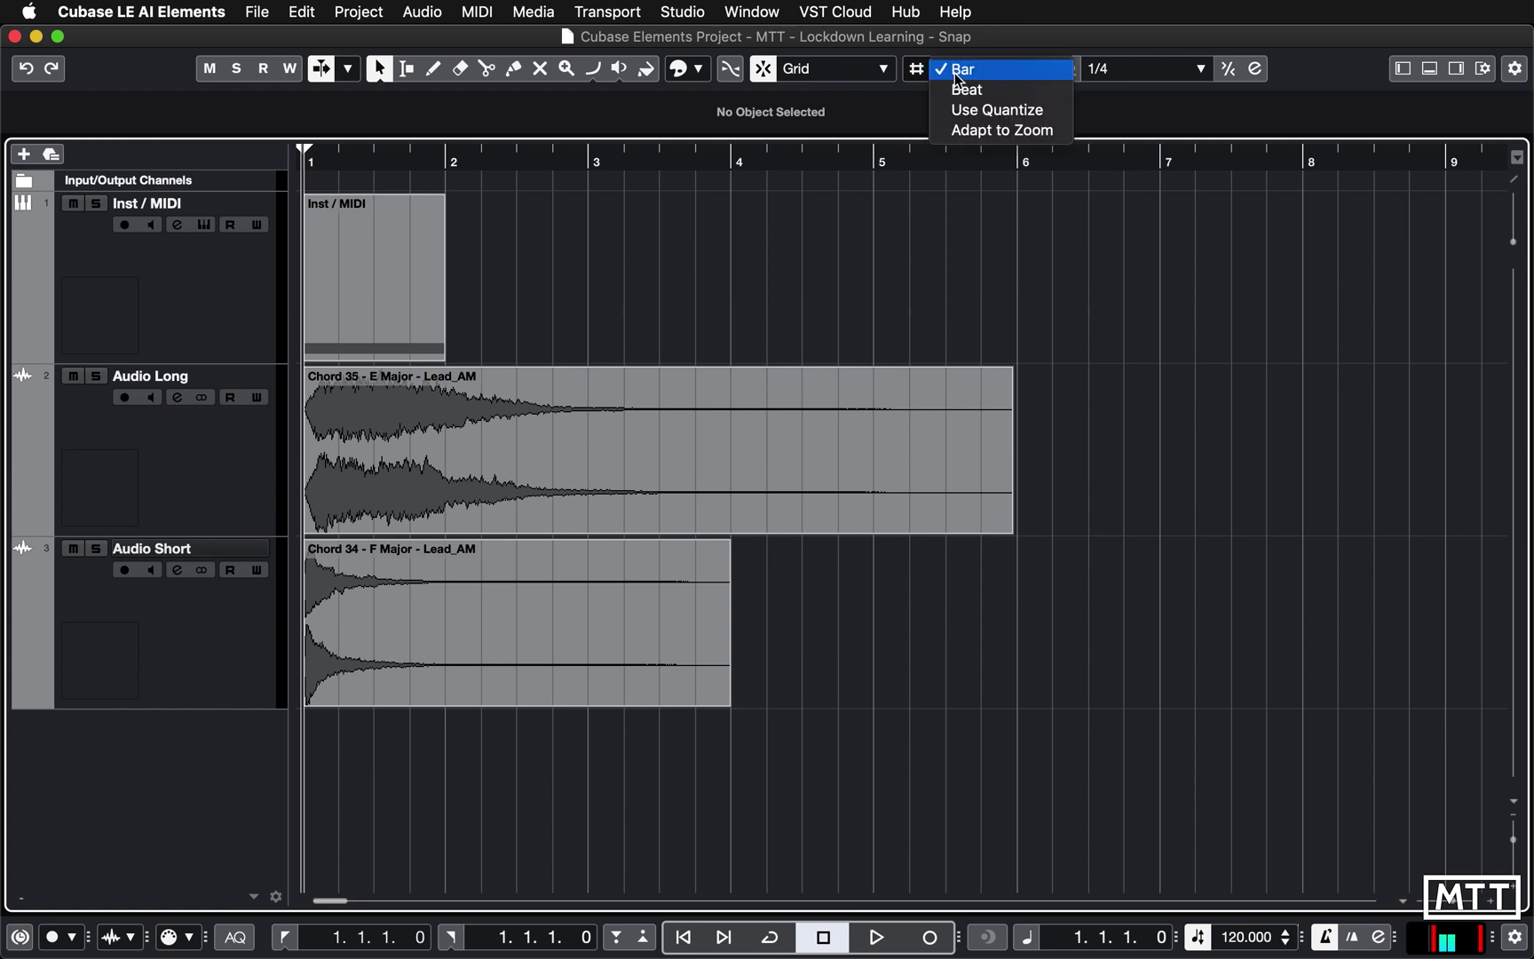
click(986, 130)
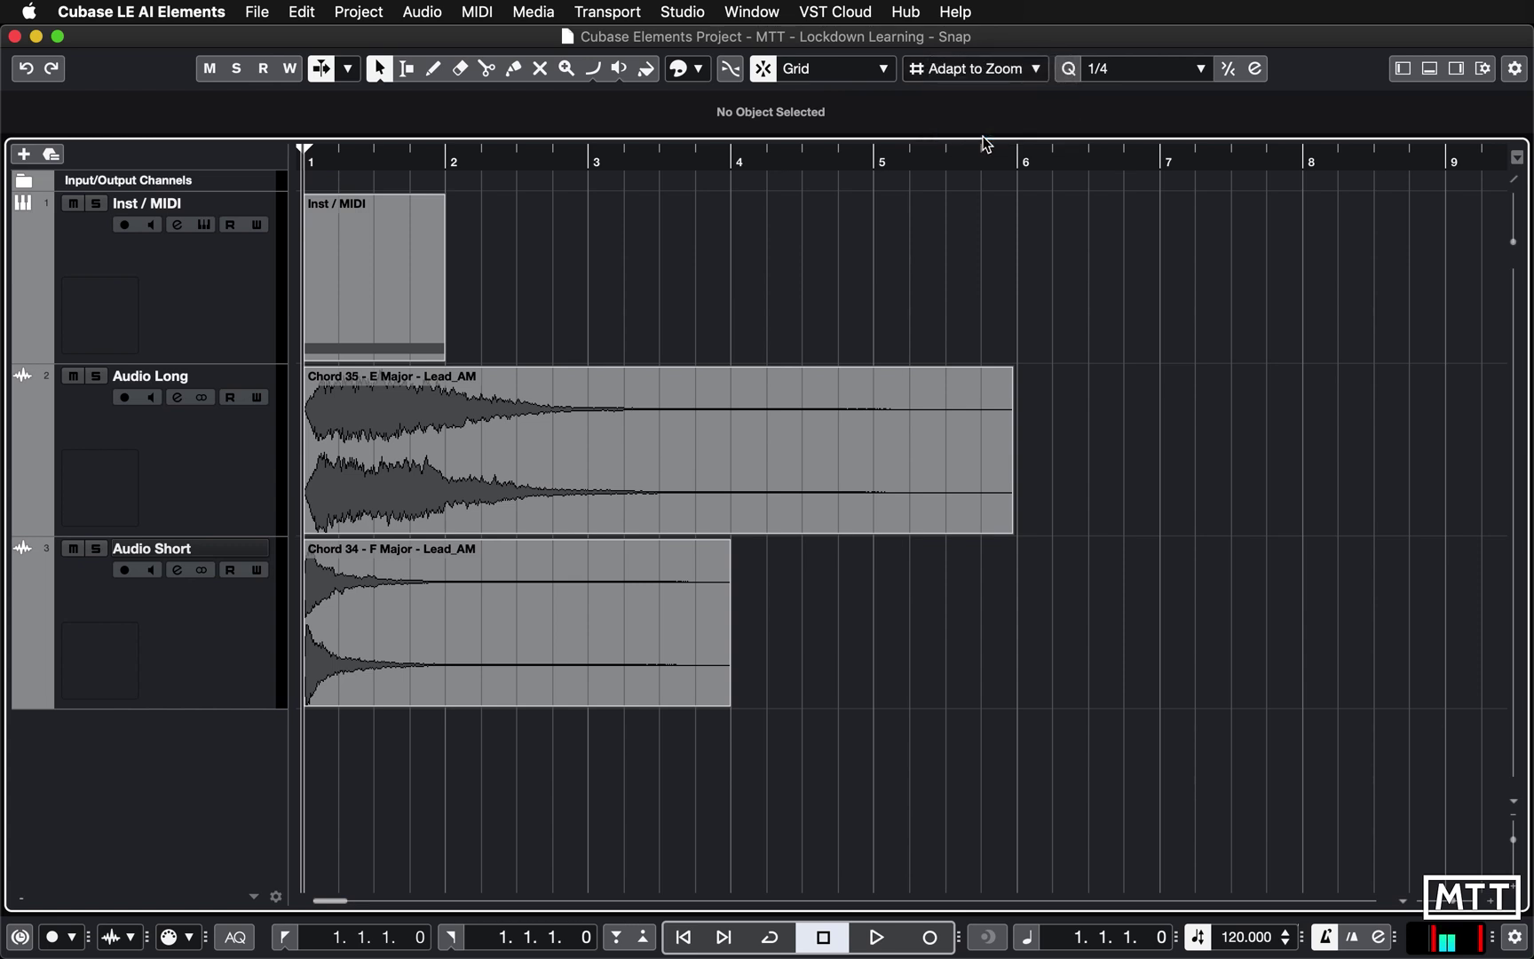
click(962, 71)
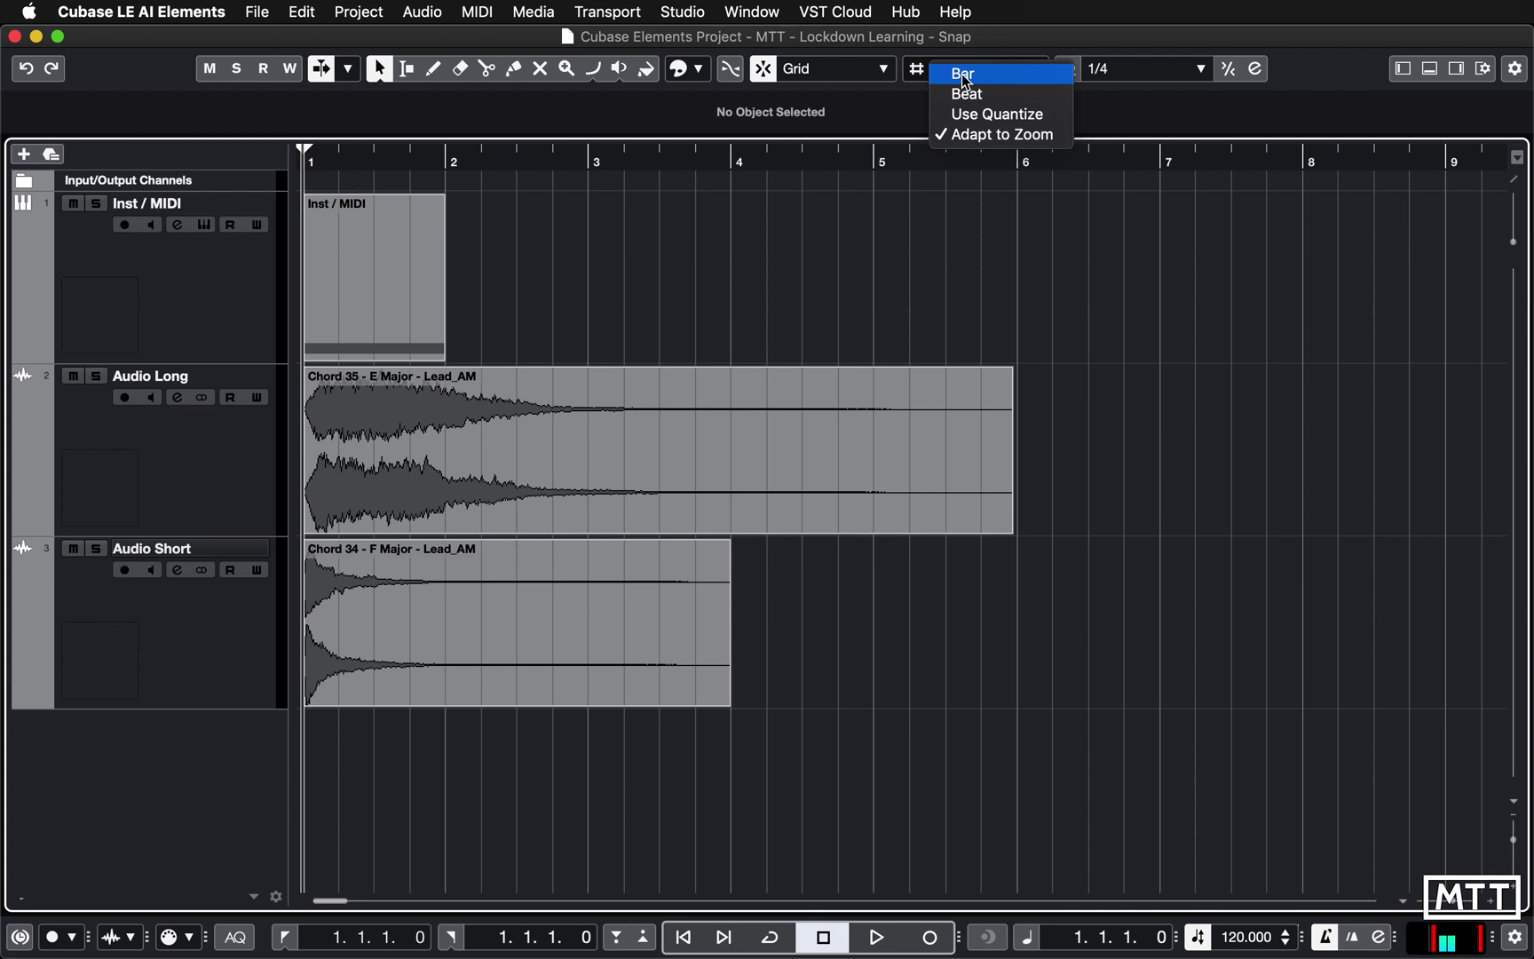
click(966, 74)
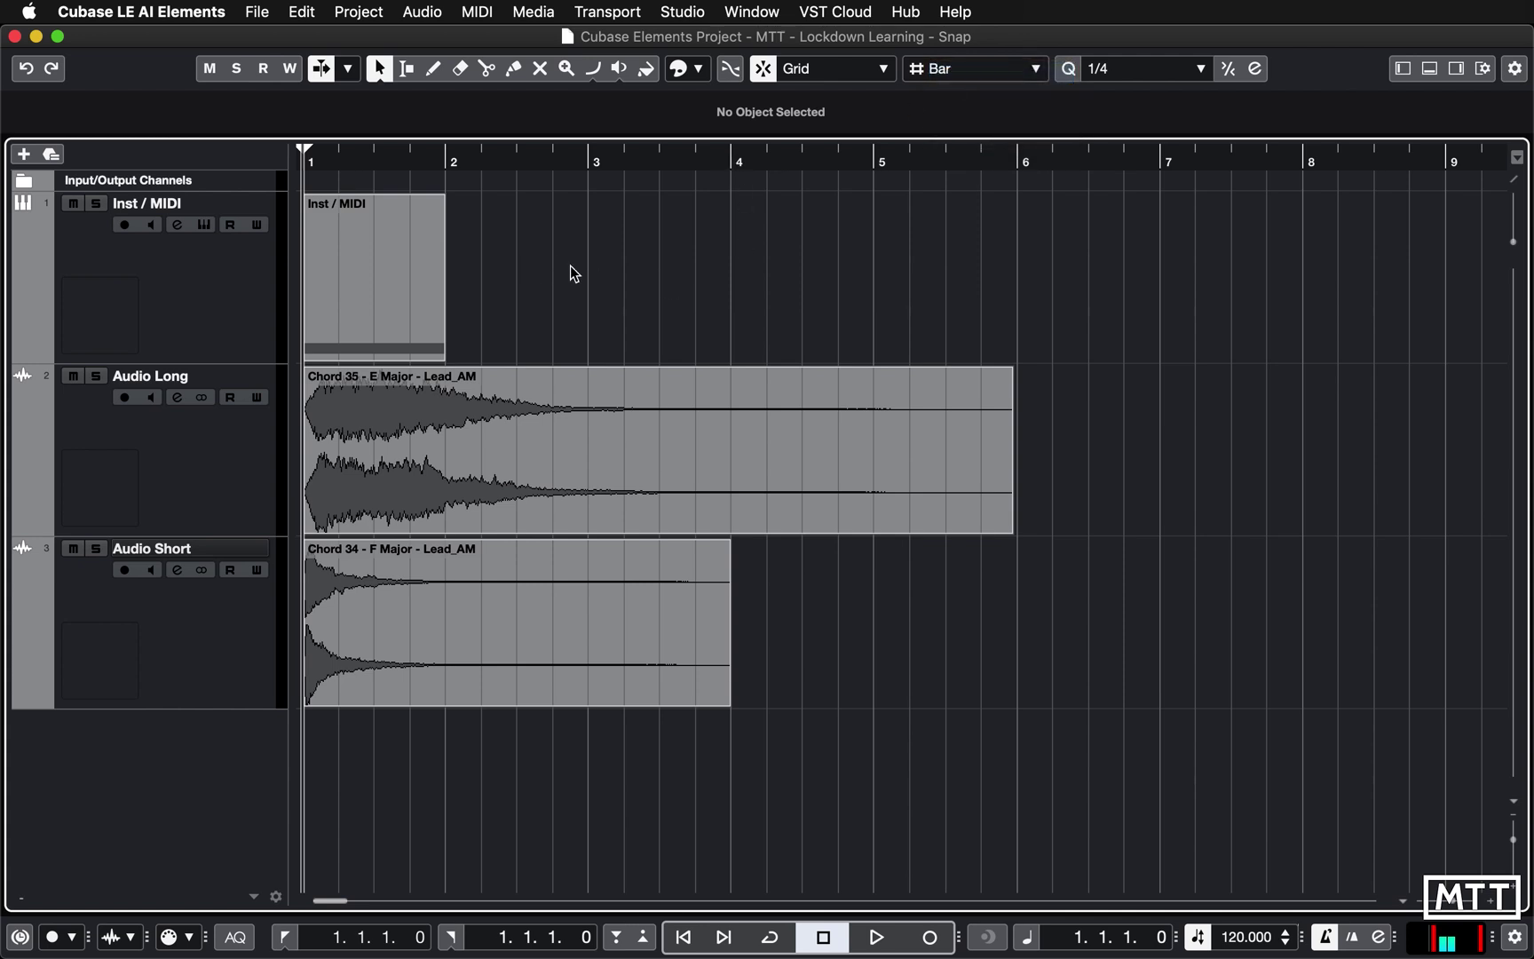
mouse_move(407, 243)
mouse_down()
mouse_move(673, 263)
mouse_move(405, 266)
mouse_up()
Set the grid type to Beat and move the Inst / MIDI event one beat later.
click(1001, 77)
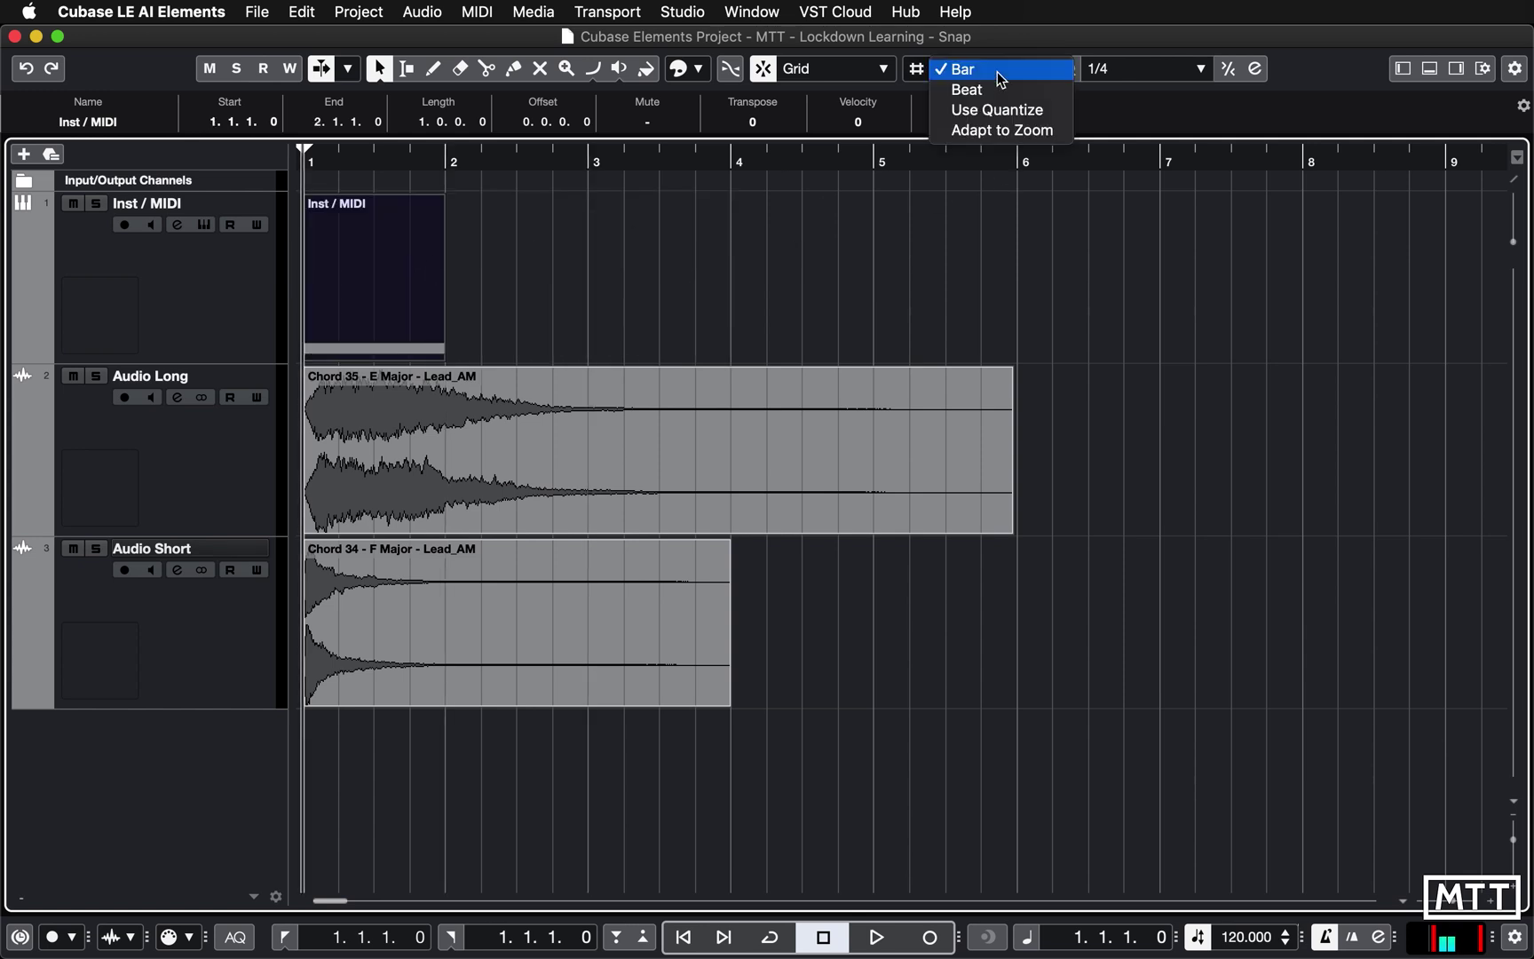
click(967, 90)
mouse_move(368, 265)
mouse_down()
mouse_move(420, 265)
mouse_move(346, 264)
mouse_up()
Switch the grid to Use Quantize at 1/2 and test-move the Inst / MIDI event.
click(963, 79)
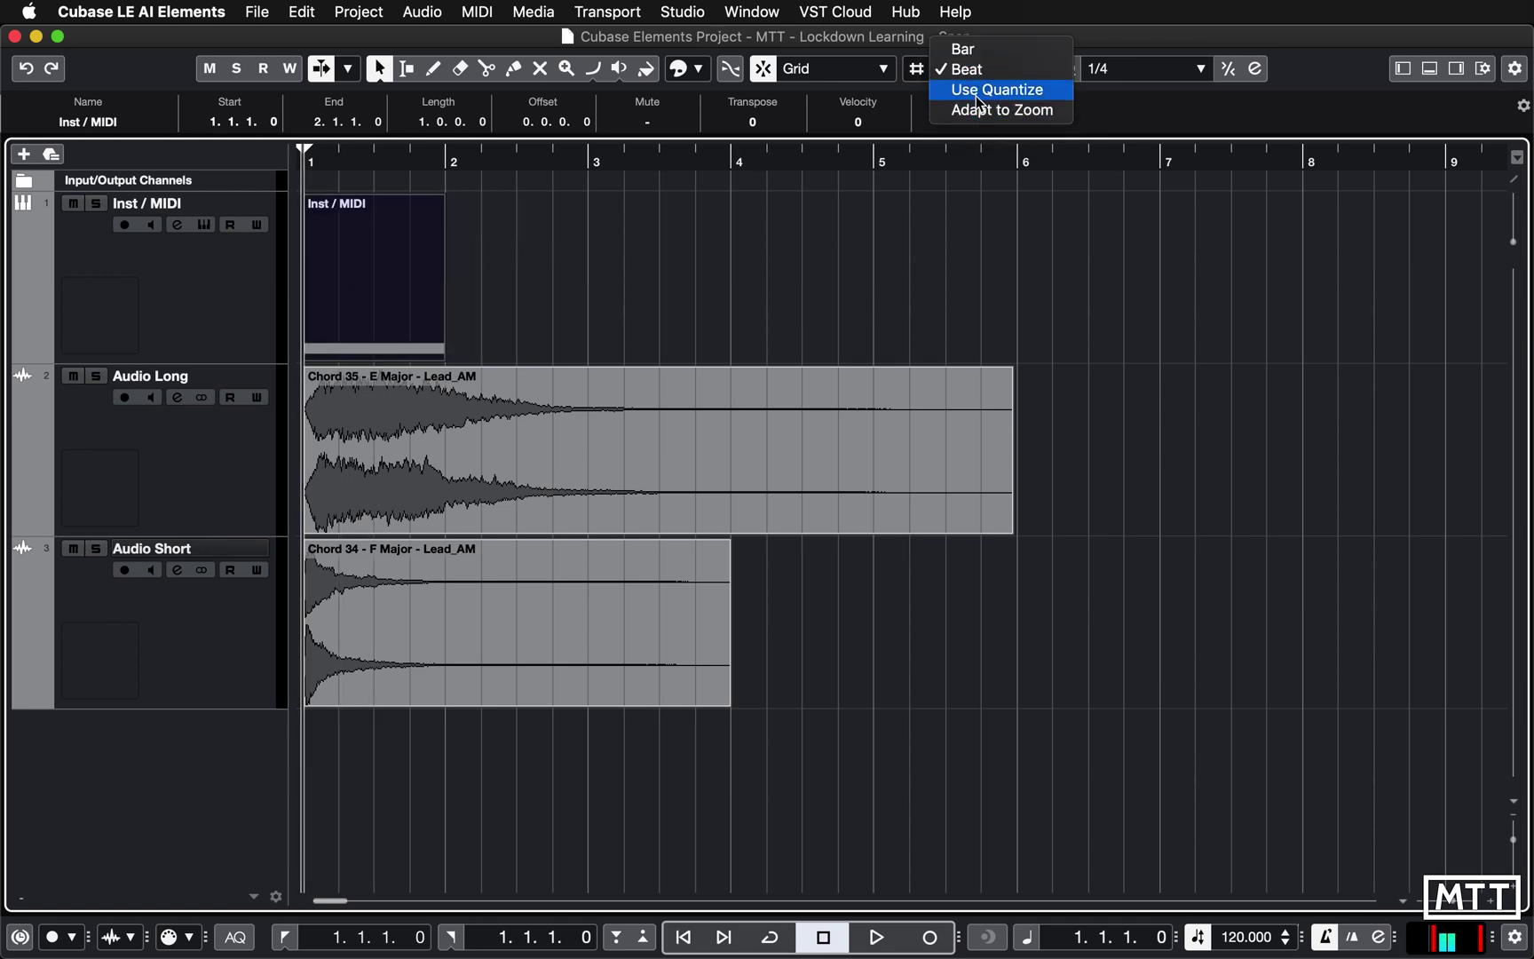
click(980, 90)
click(1137, 73)
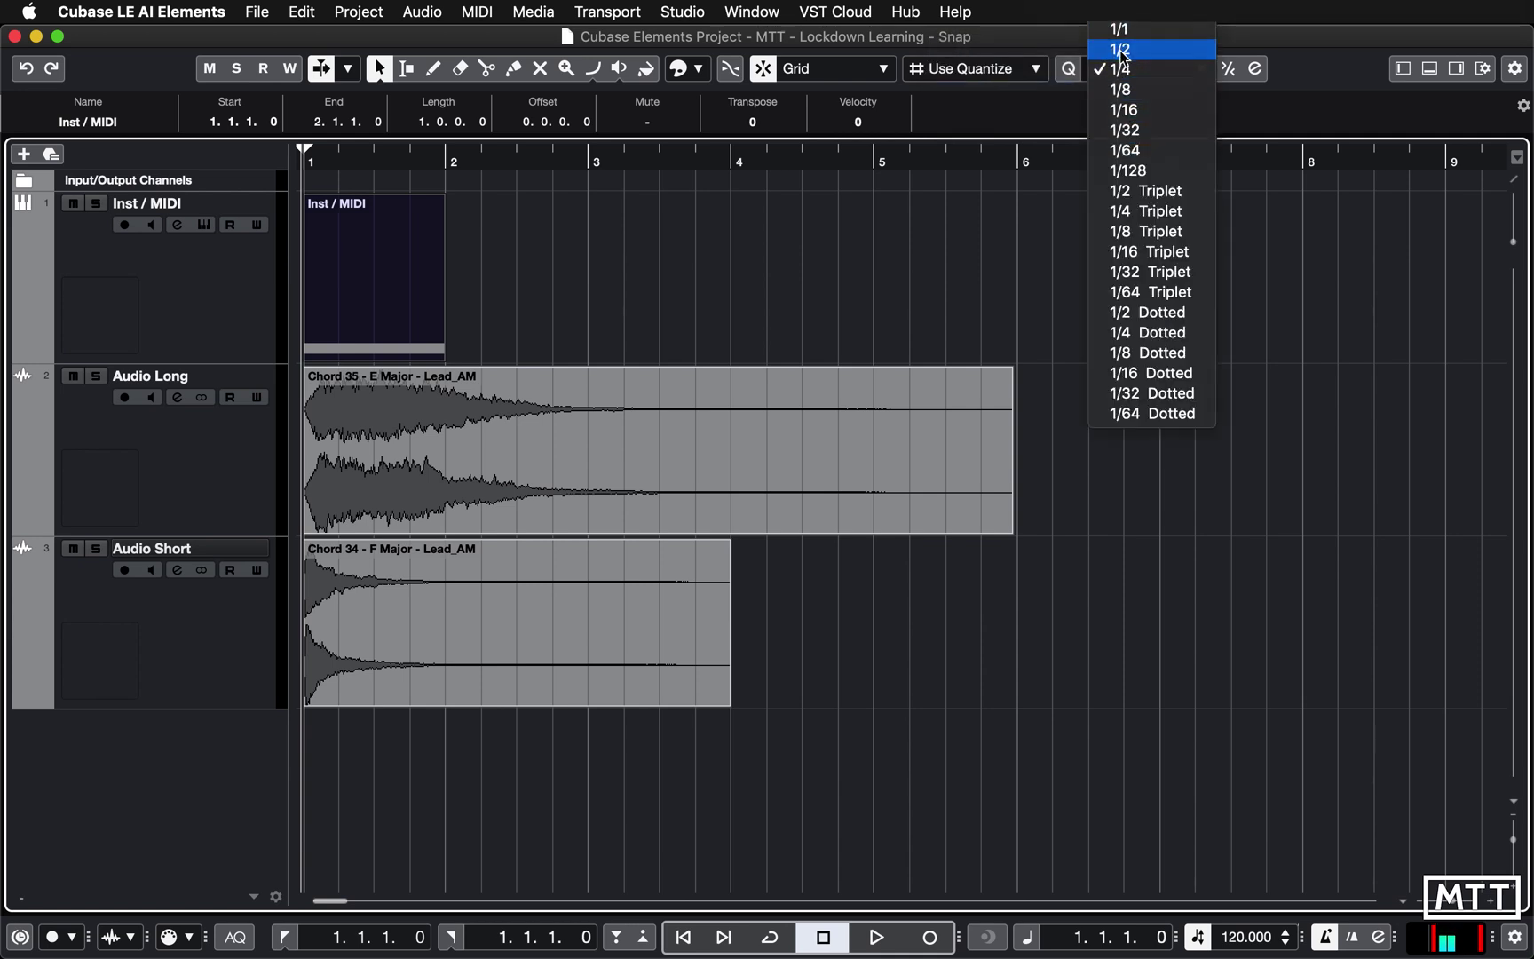
click(1122, 49)
mouse_move(343, 277)
mouse_down()
mouse_move(466, 271)
mouse_move(343, 266)
mouse_up()
Try a 1/16 quantize value with a small event move, then settle on 1/8.
click(1153, 70)
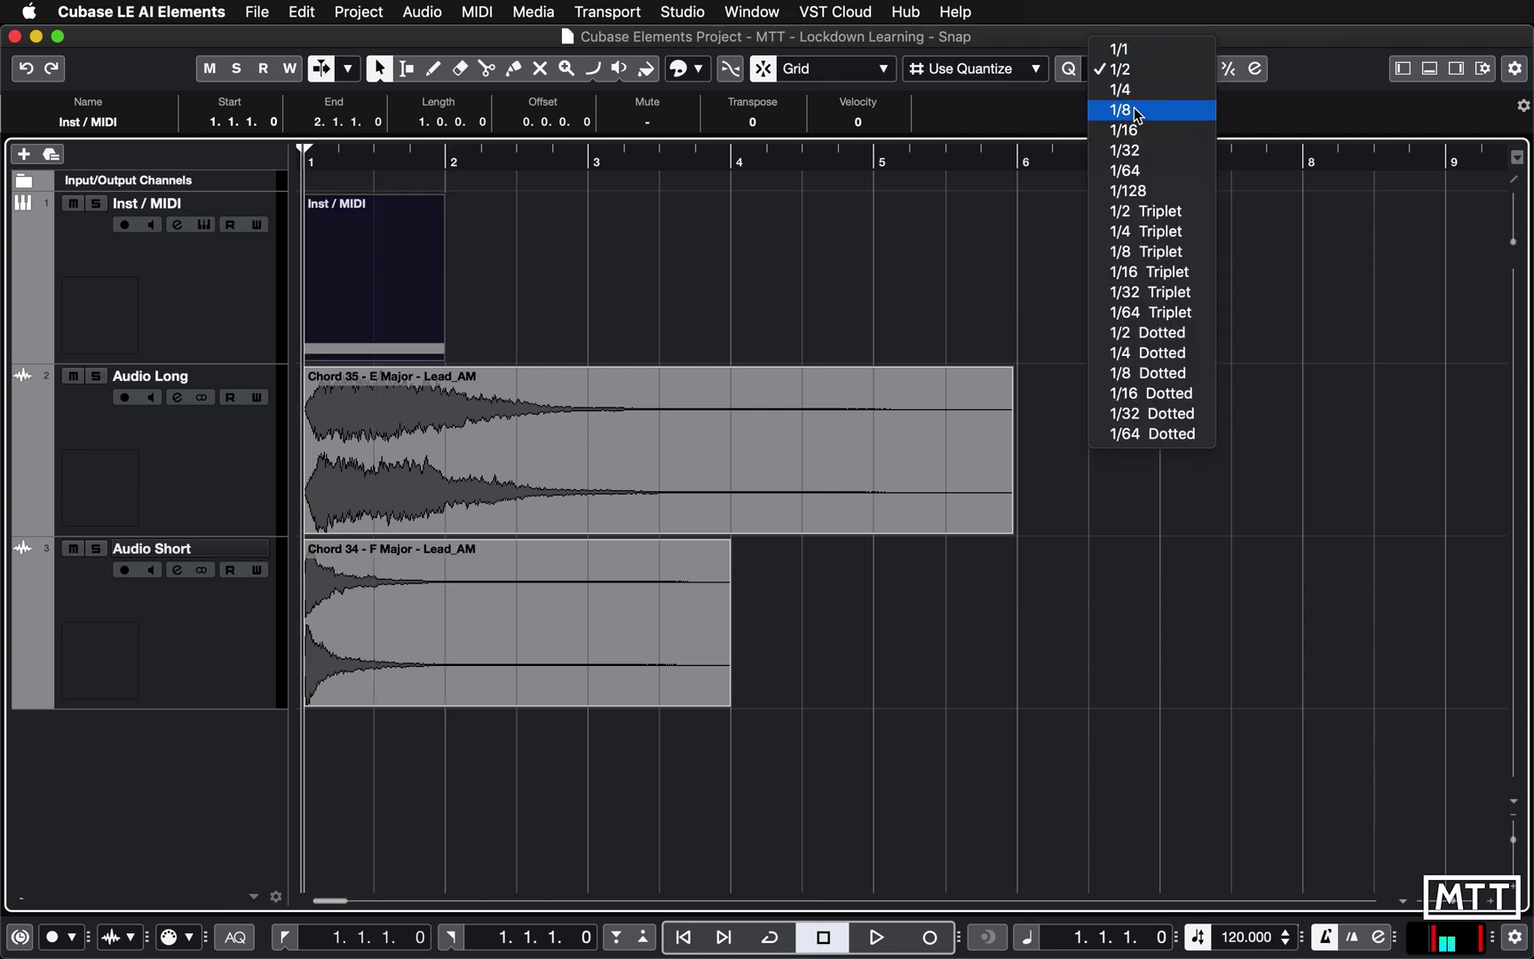
click(1123, 130)
mouse_move(375, 244)
mouse_down()
mouse_move(401, 239)
mouse_move(374, 239)
mouse_up()
click(1124, 73)
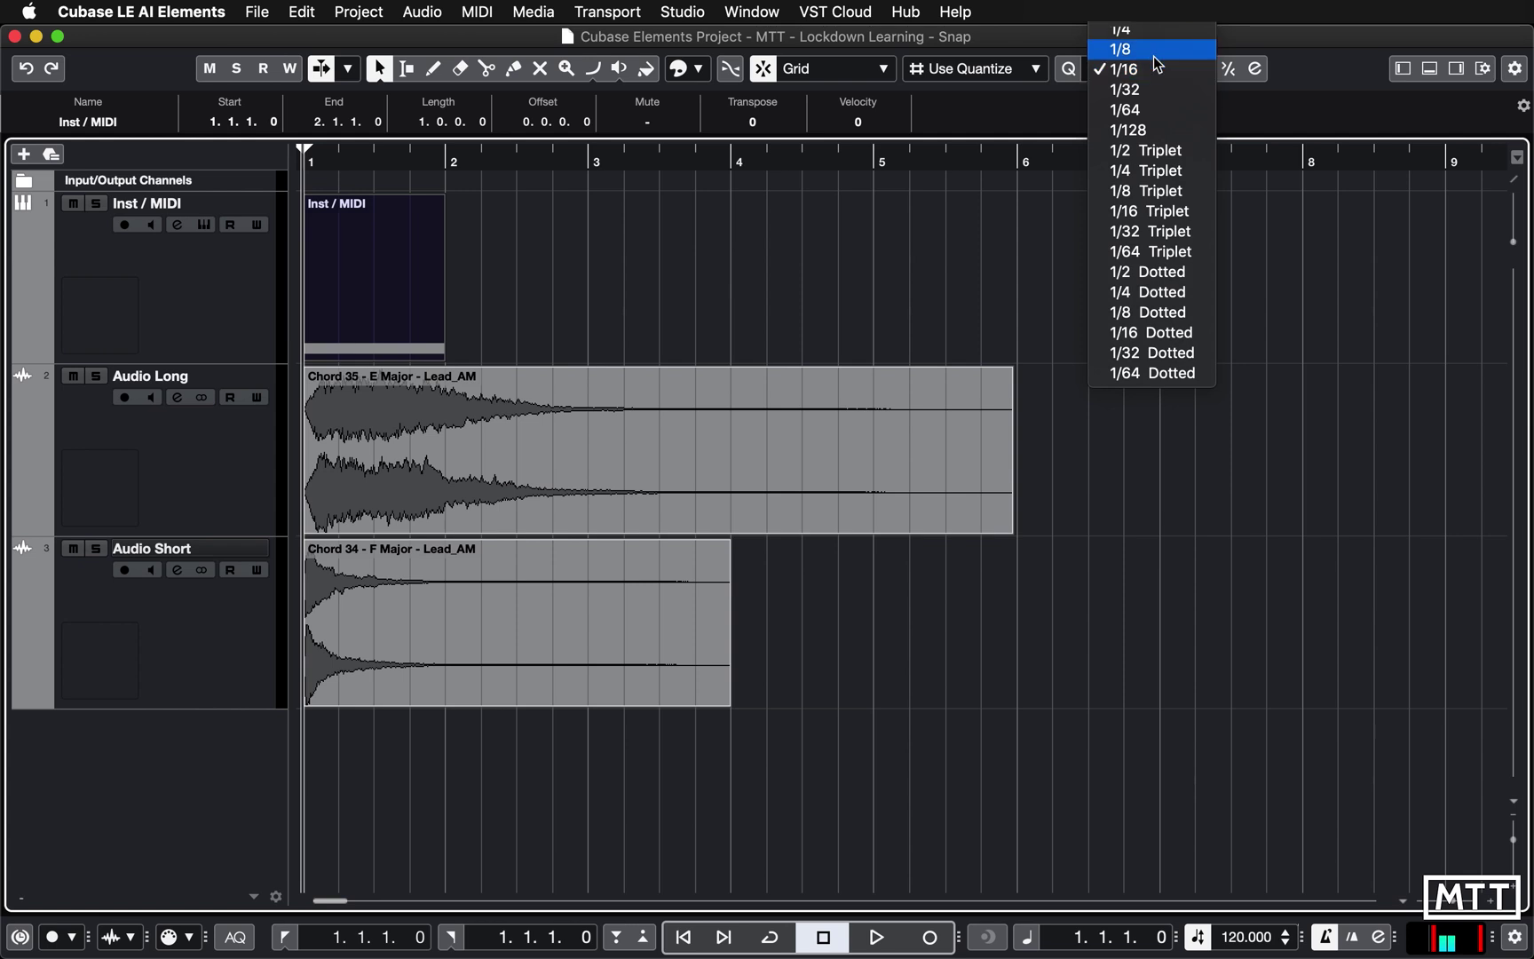
click(1133, 51)
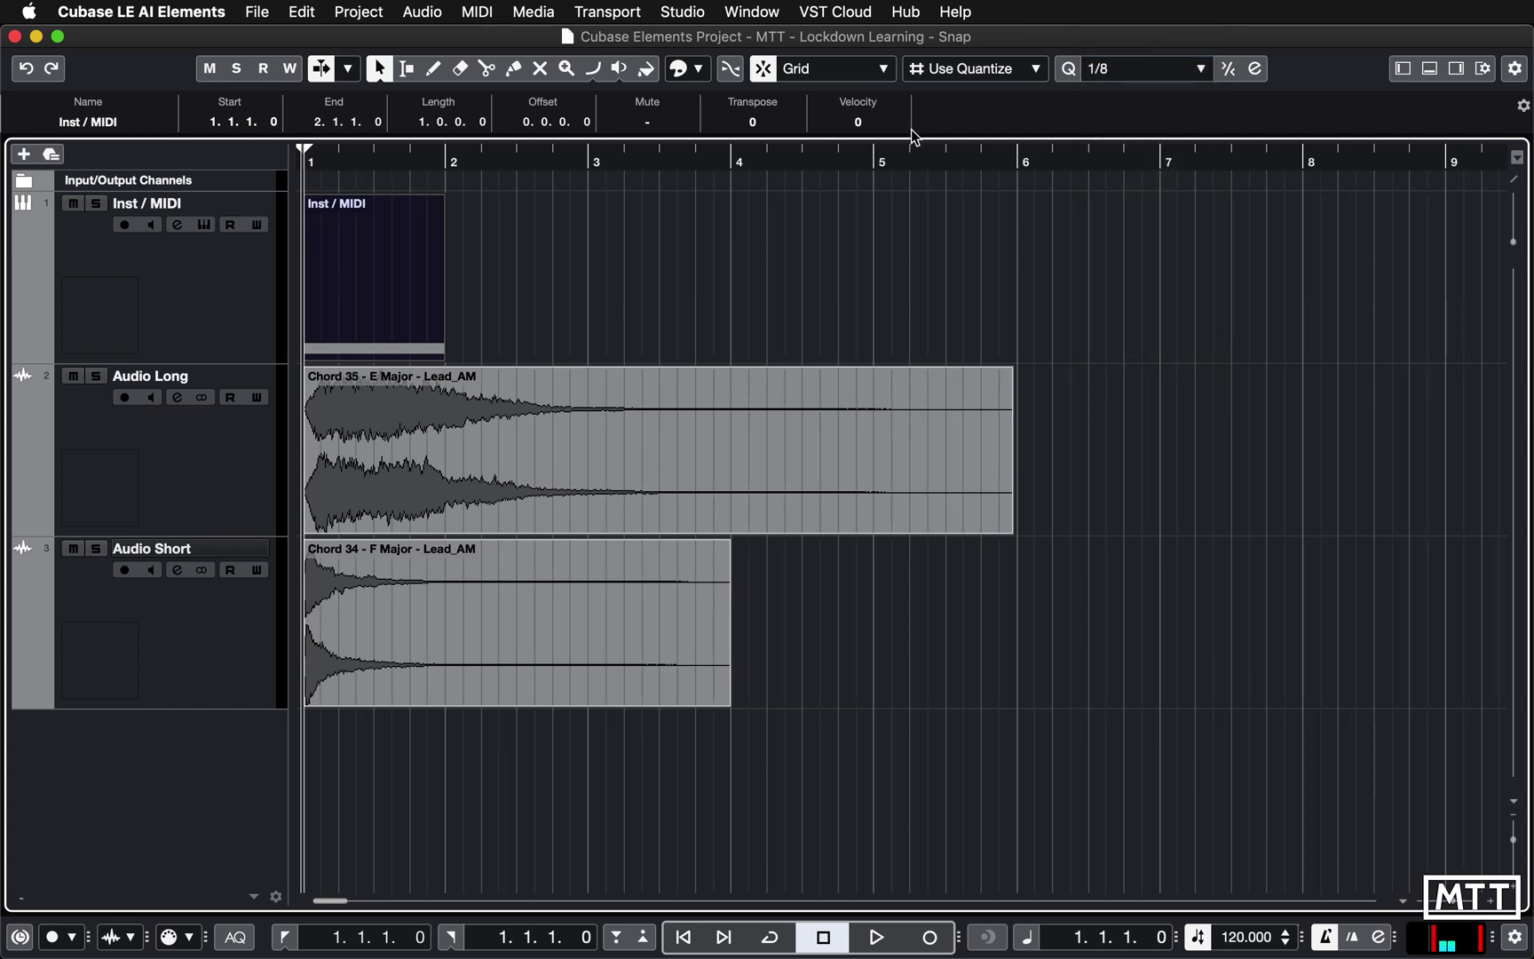
click(964, 71)
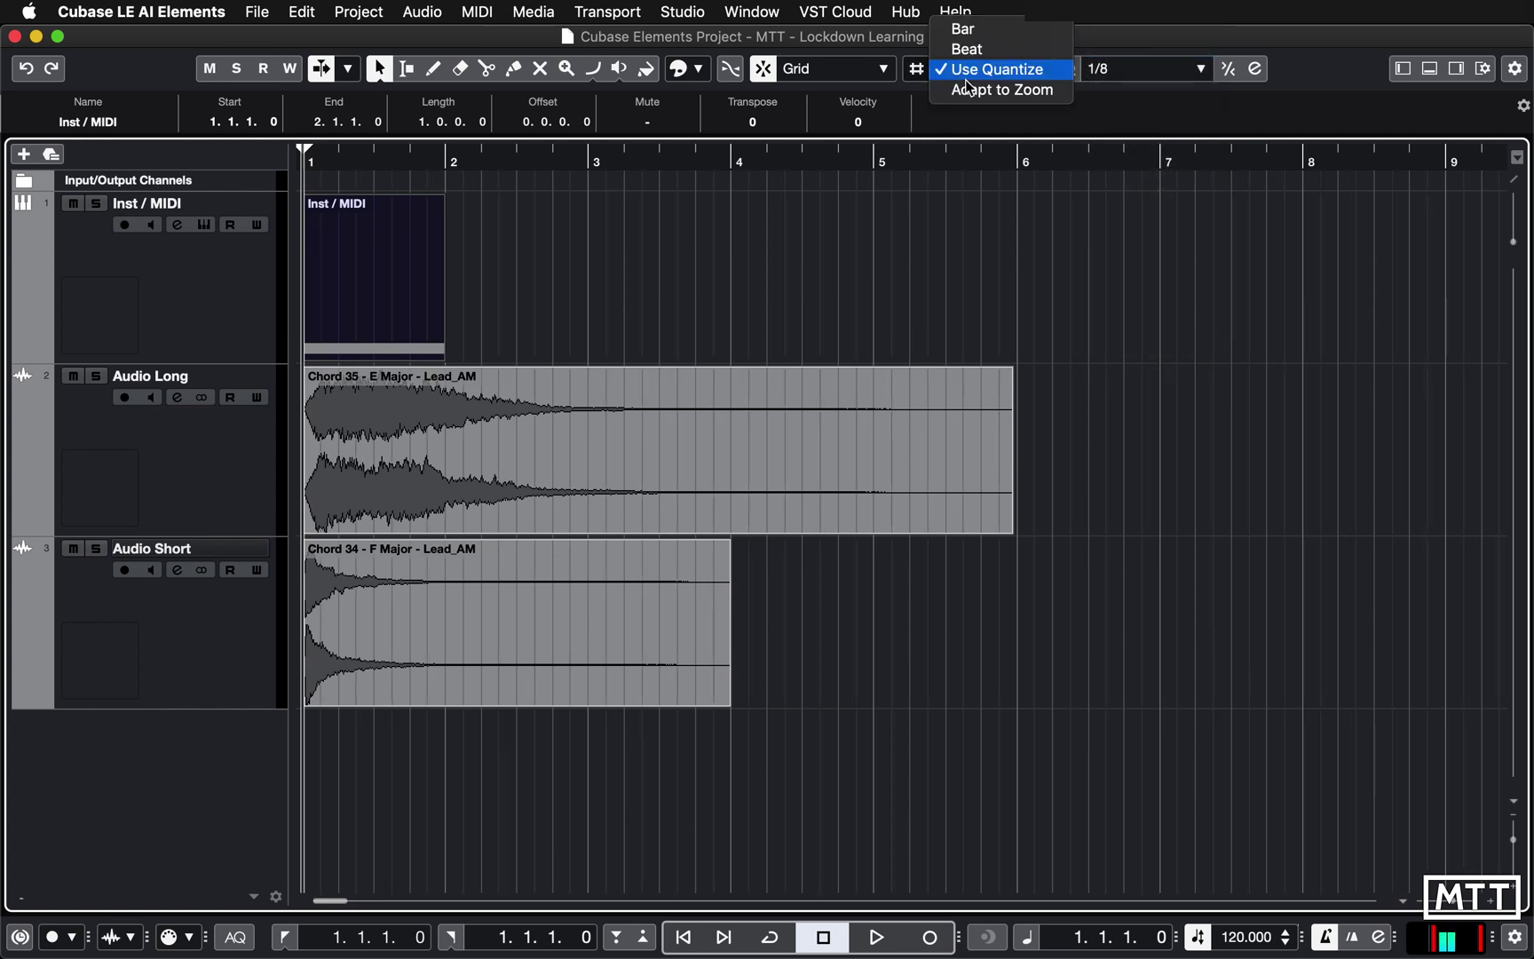
Set the grid type to Adapt to Zoom and drag the MIDI event along the finer zoomed grid.
click(987, 89)
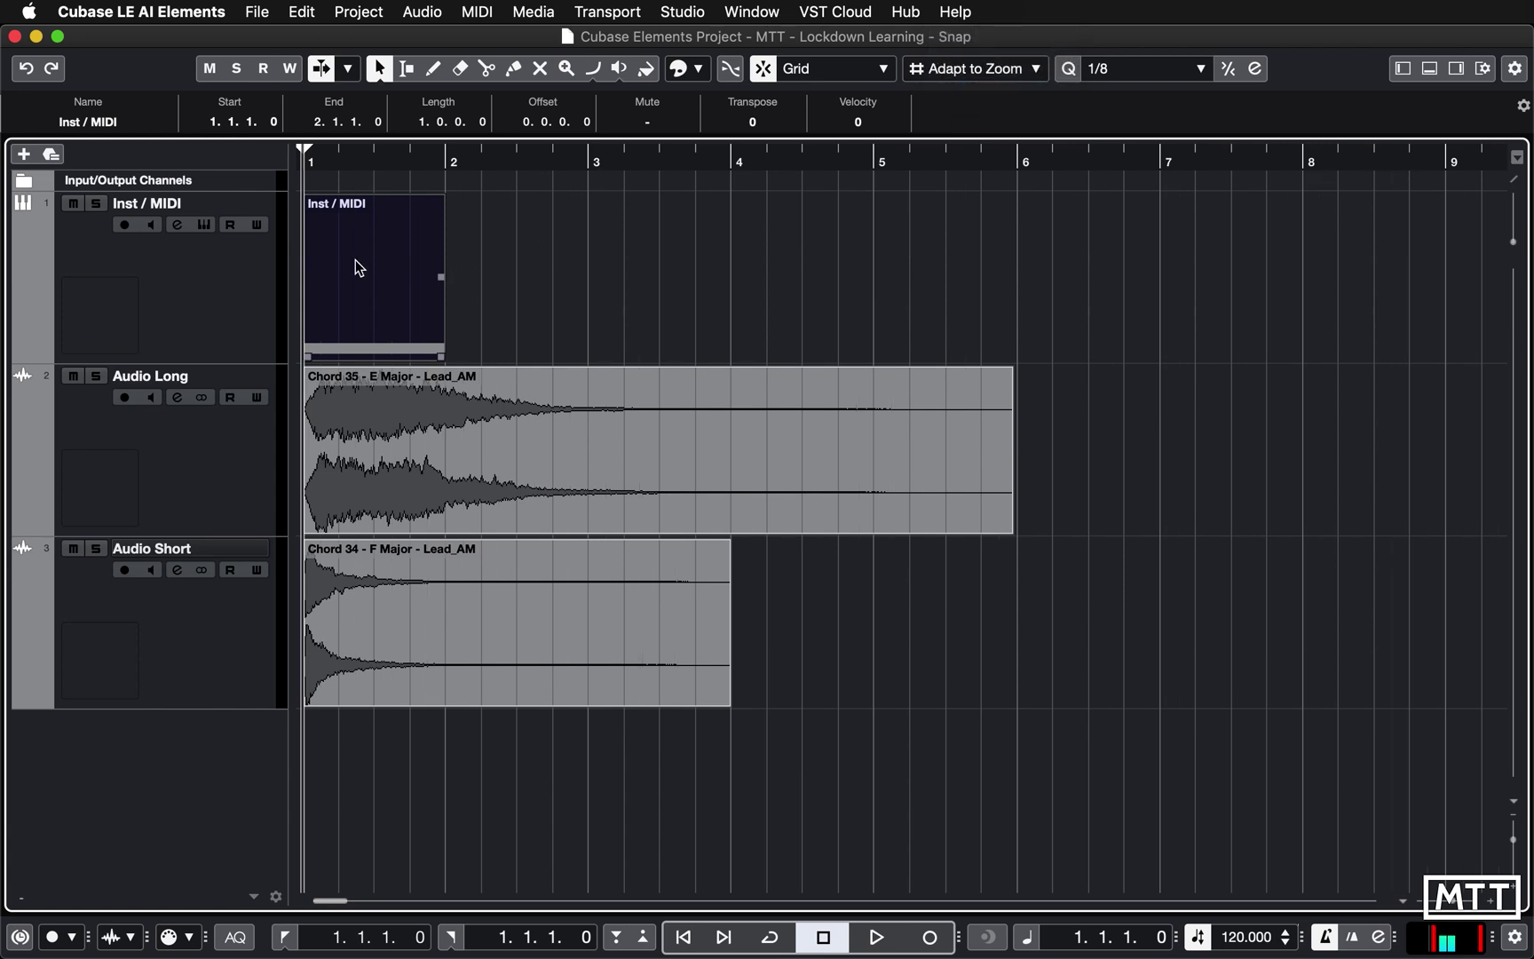
key(h)
key(h)
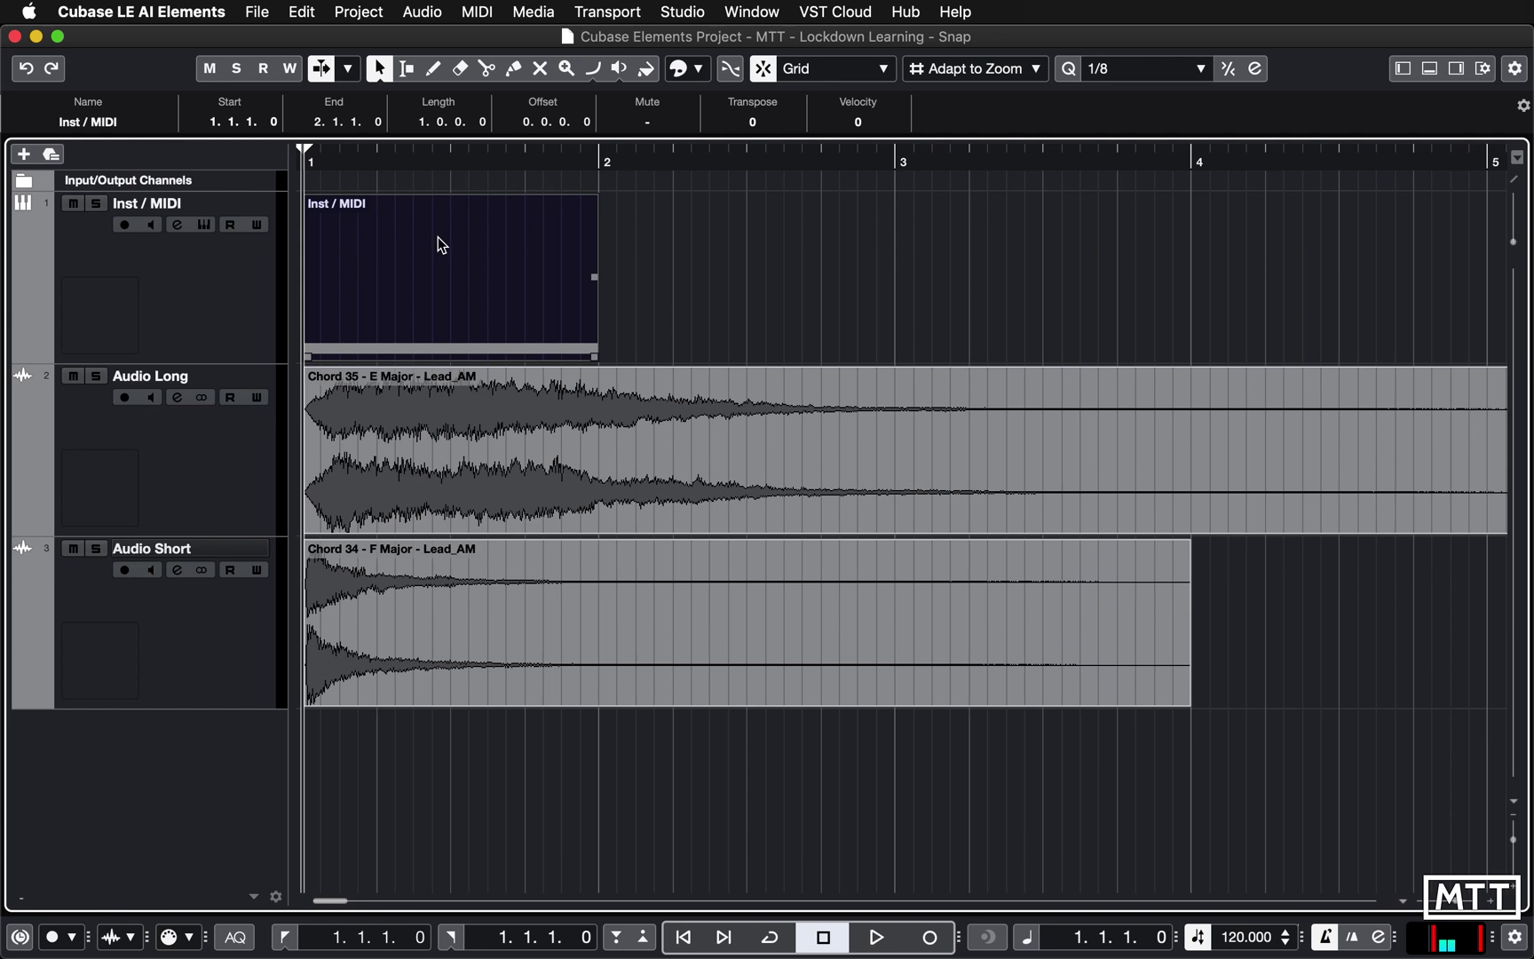
drag(395, 213, 304, 248)
key(g)
key(g)
key(g)
key(g)
key(g)
key(g)
key(g)
key(g)
key(g)
key(g)
key(g)
key(g)
Zoom in on the first bars, test a one-step event move, then zoom out to twelve bars.
key(h)
key(h)
key(h)
key(h)
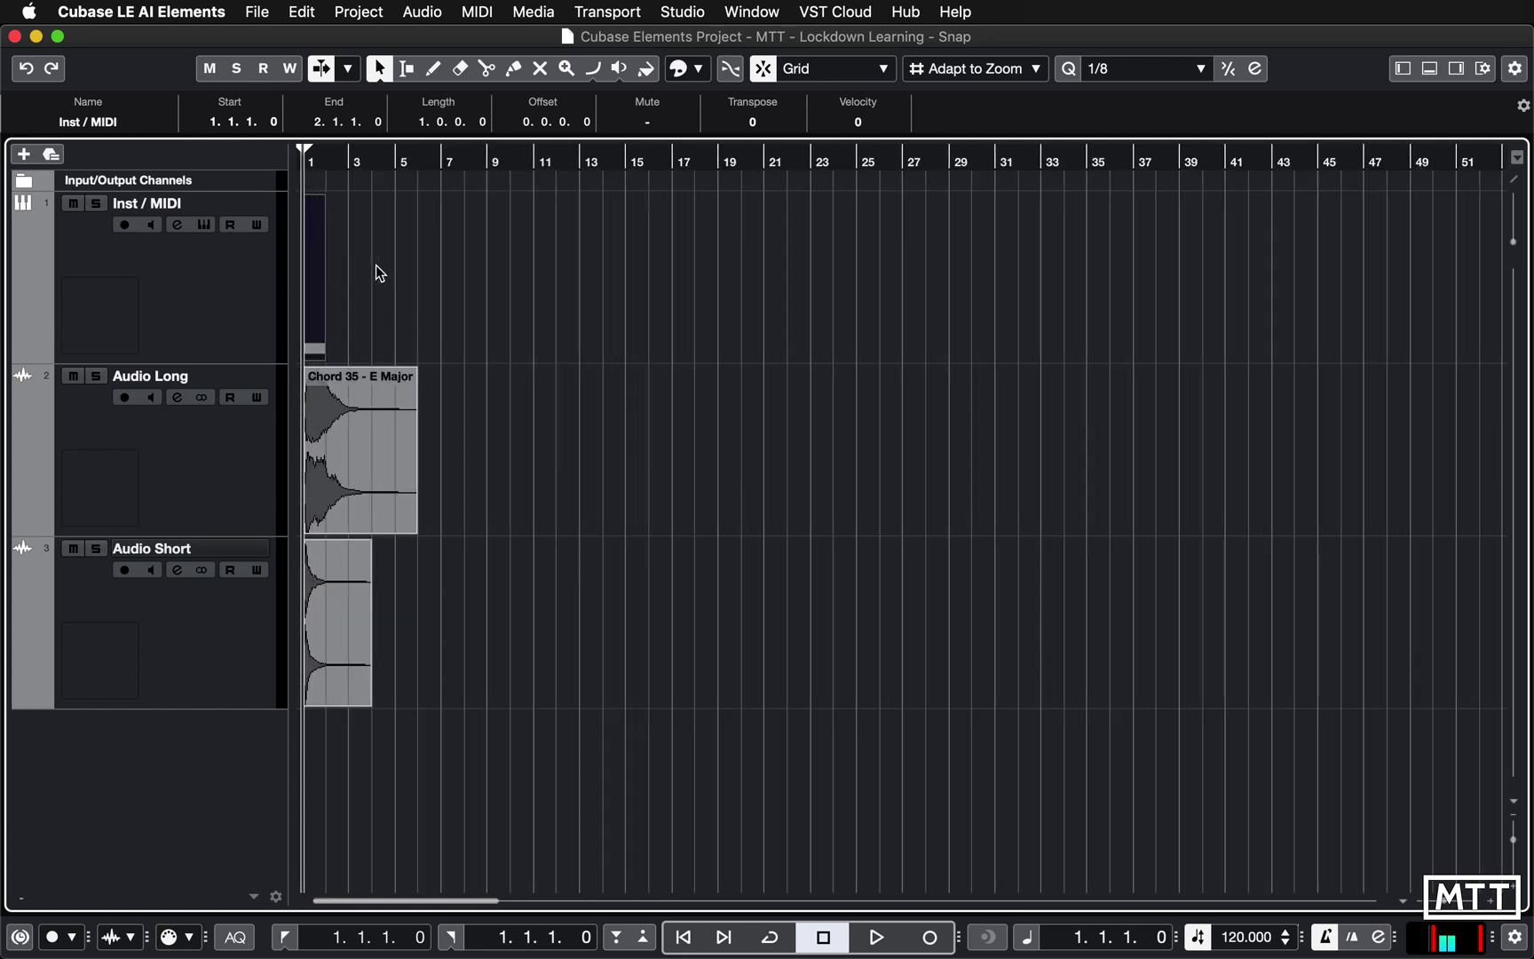
key(h)
key(h)
key(h)
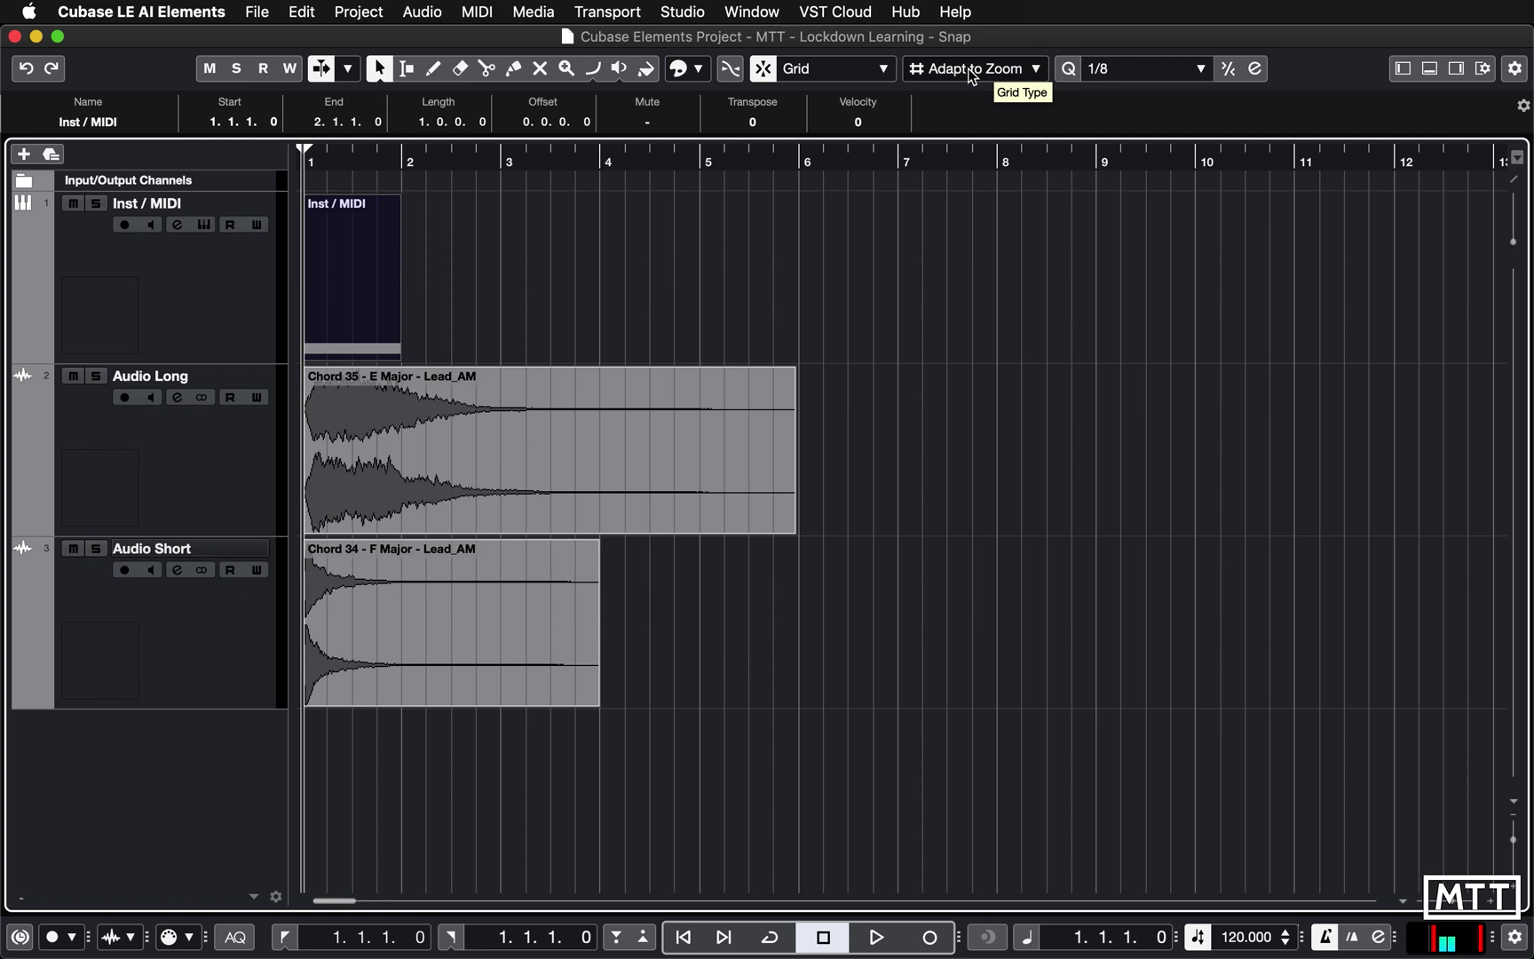
key(h)
key(h)
key(h)
key(h)
mouse_move(414, 248)
mouse_down()
mouse_move(479, 248)
mouse_move(388, 243)
mouse_up()
key(g)
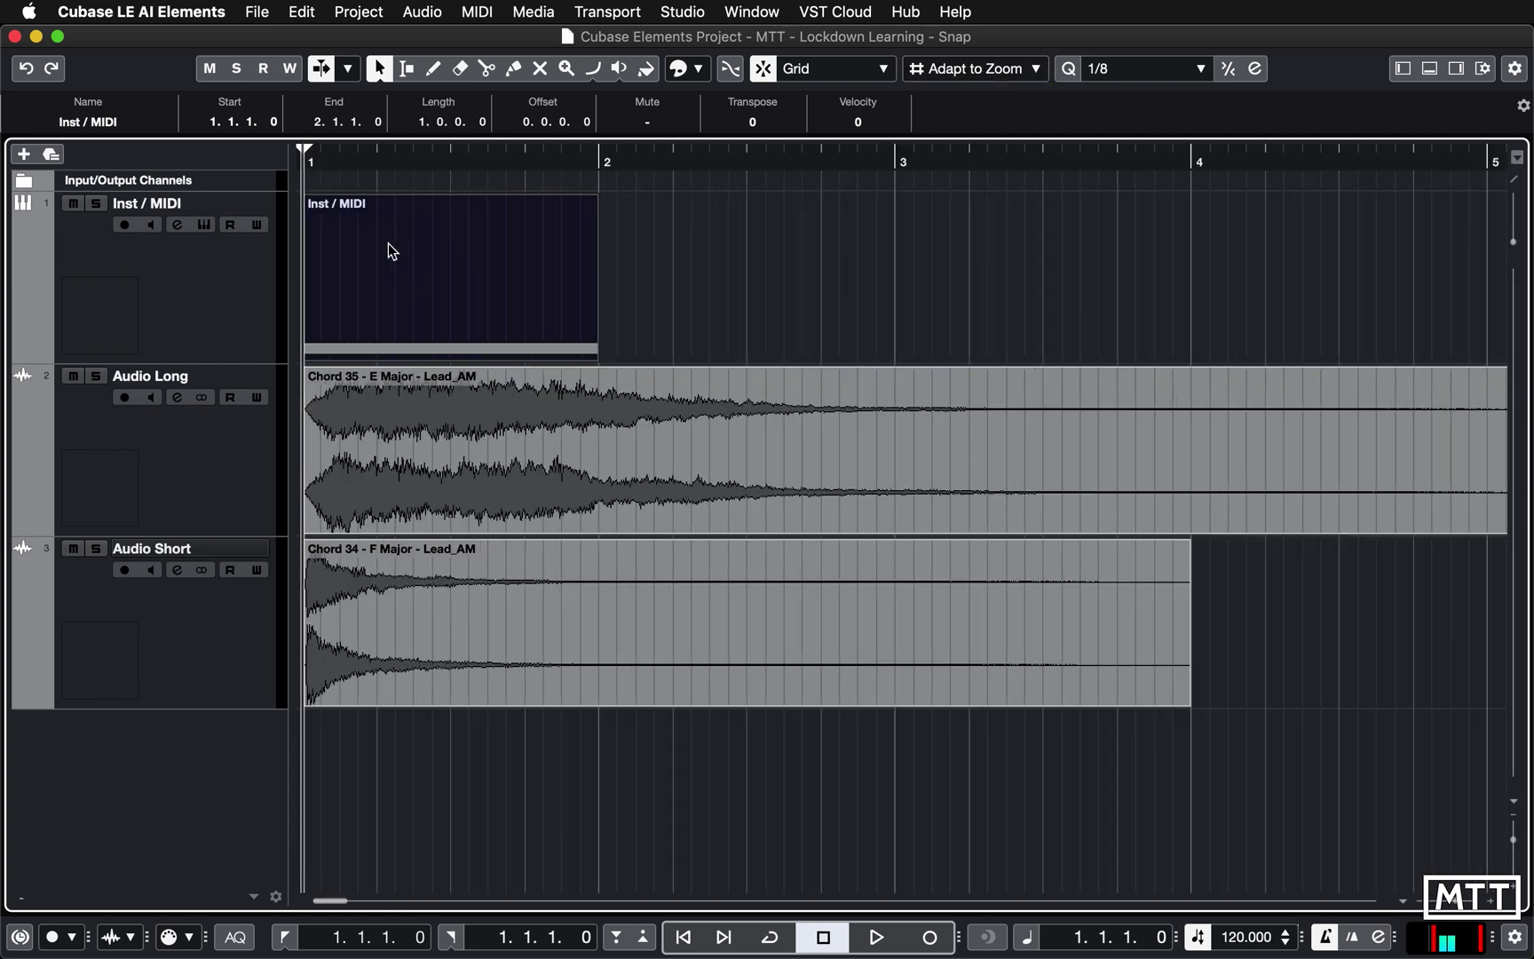
key(g)
key(g)
key(g)
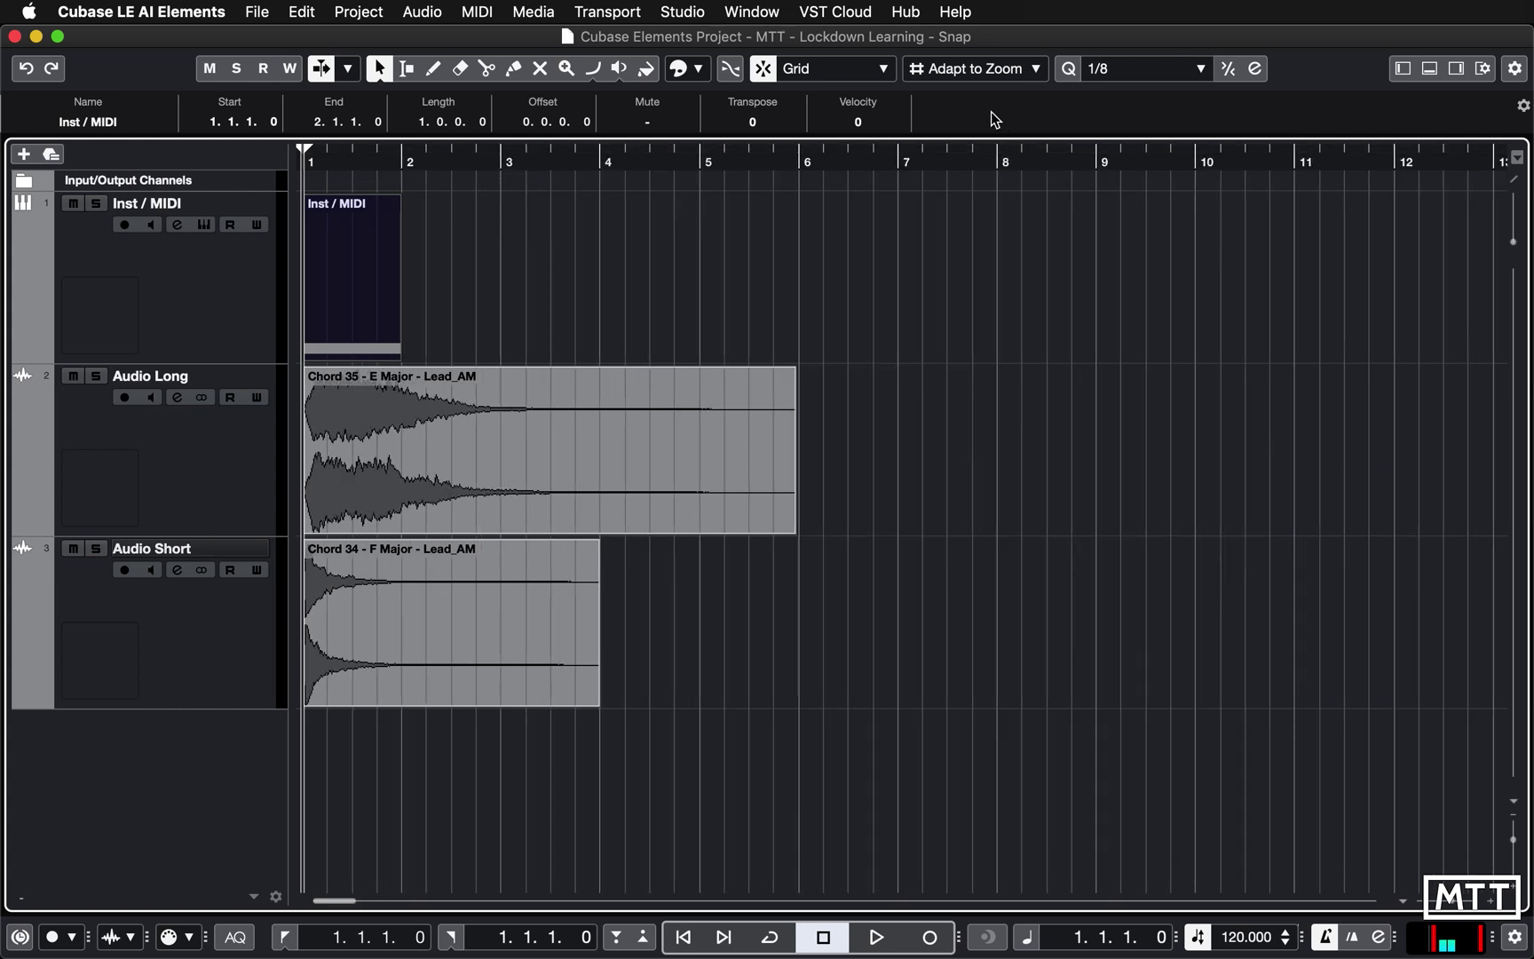
click(857, 75)
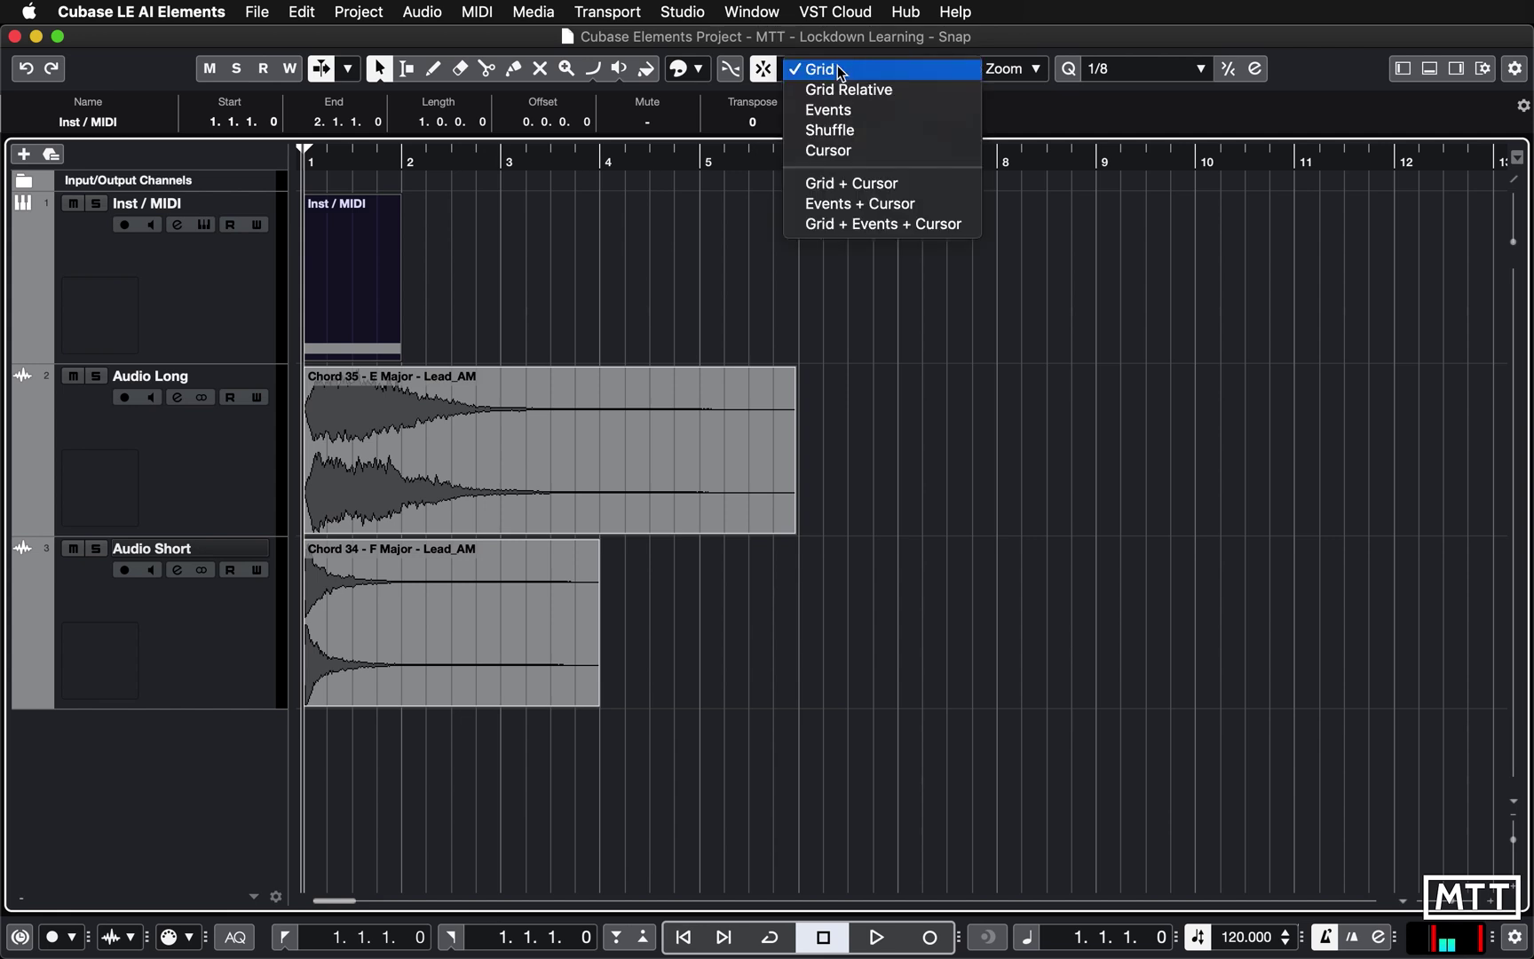
Set snap type to Events, moving Chord 35 to about bar 3.3 and Chord 34 to 2.3.2.30.
click(831, 112)
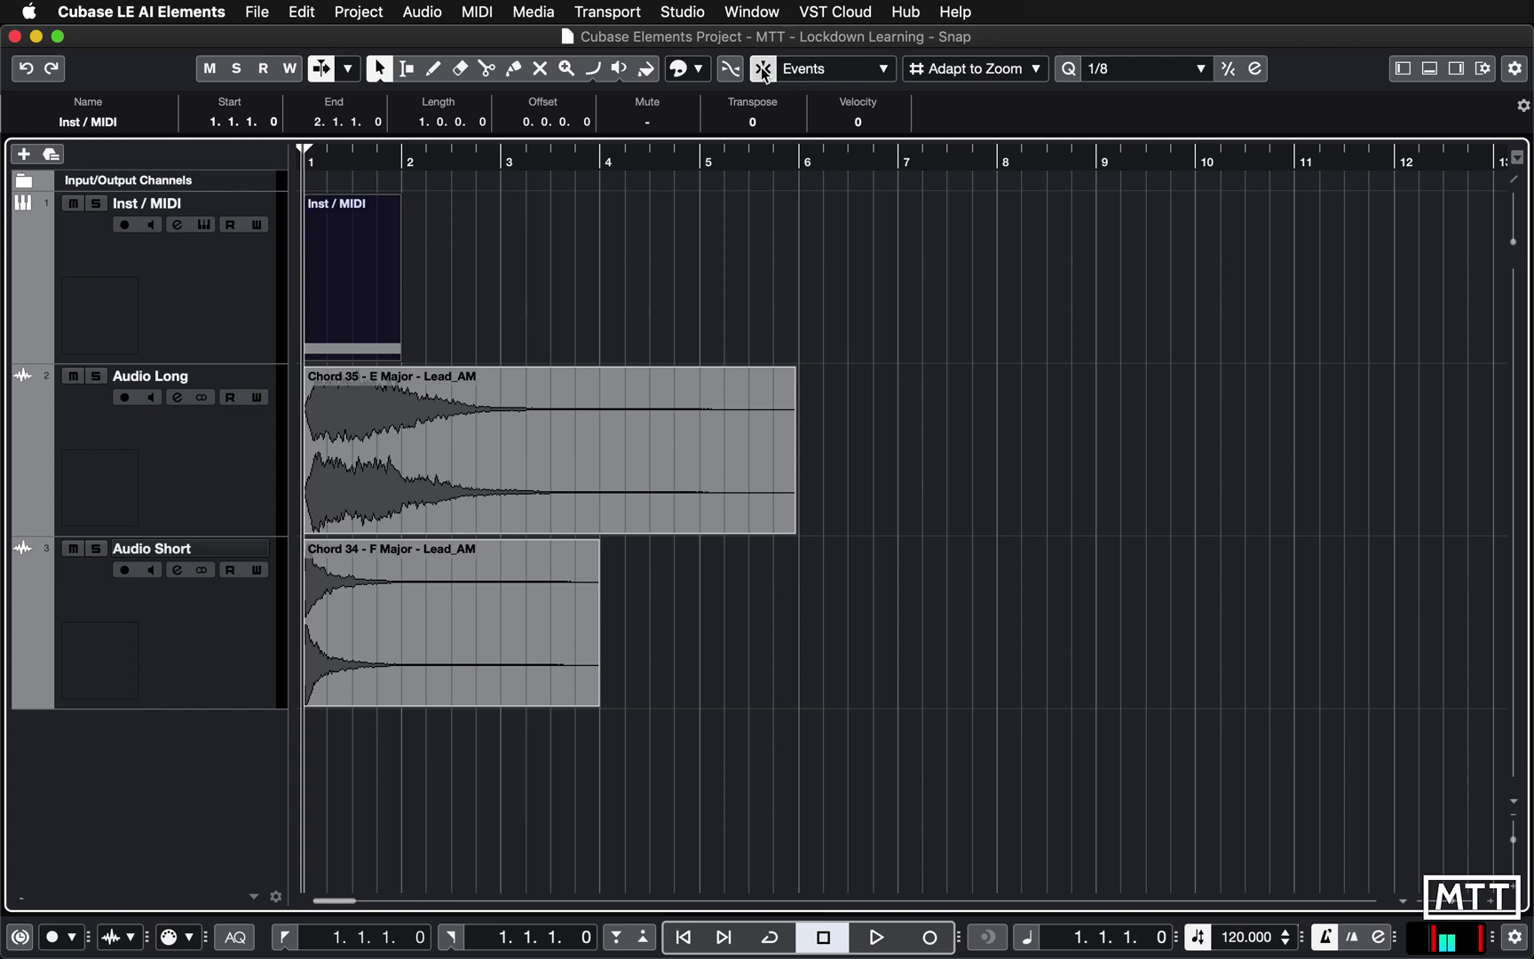
drag(740, 484, 891, 500)
drag(461, 603, 651, 606)
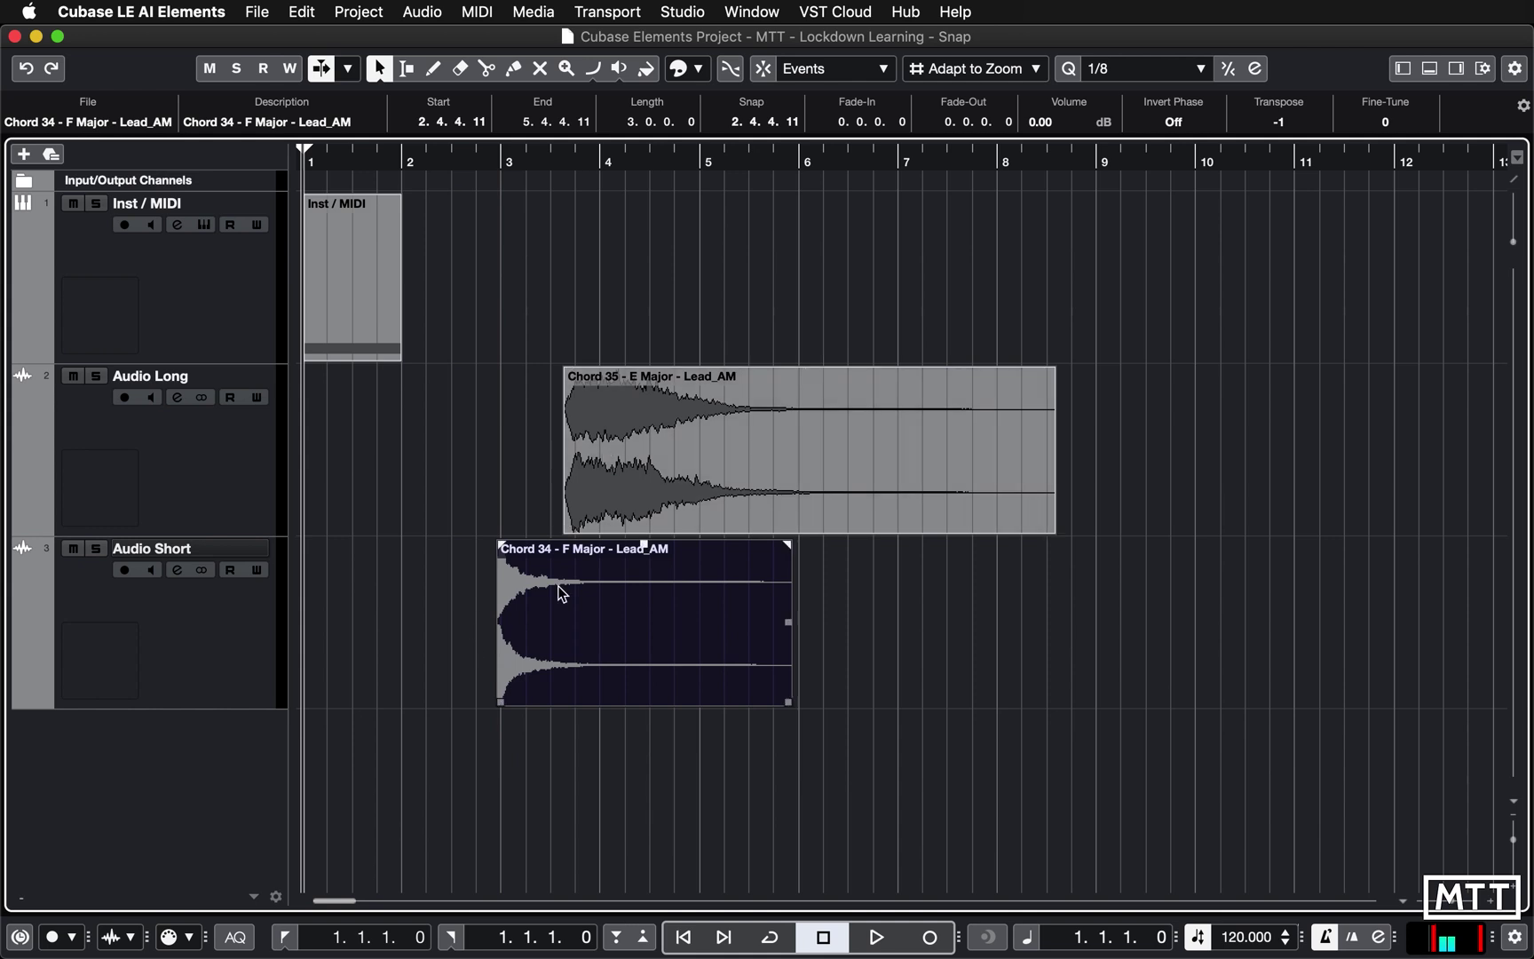
drag(540, 573, 504, 571)
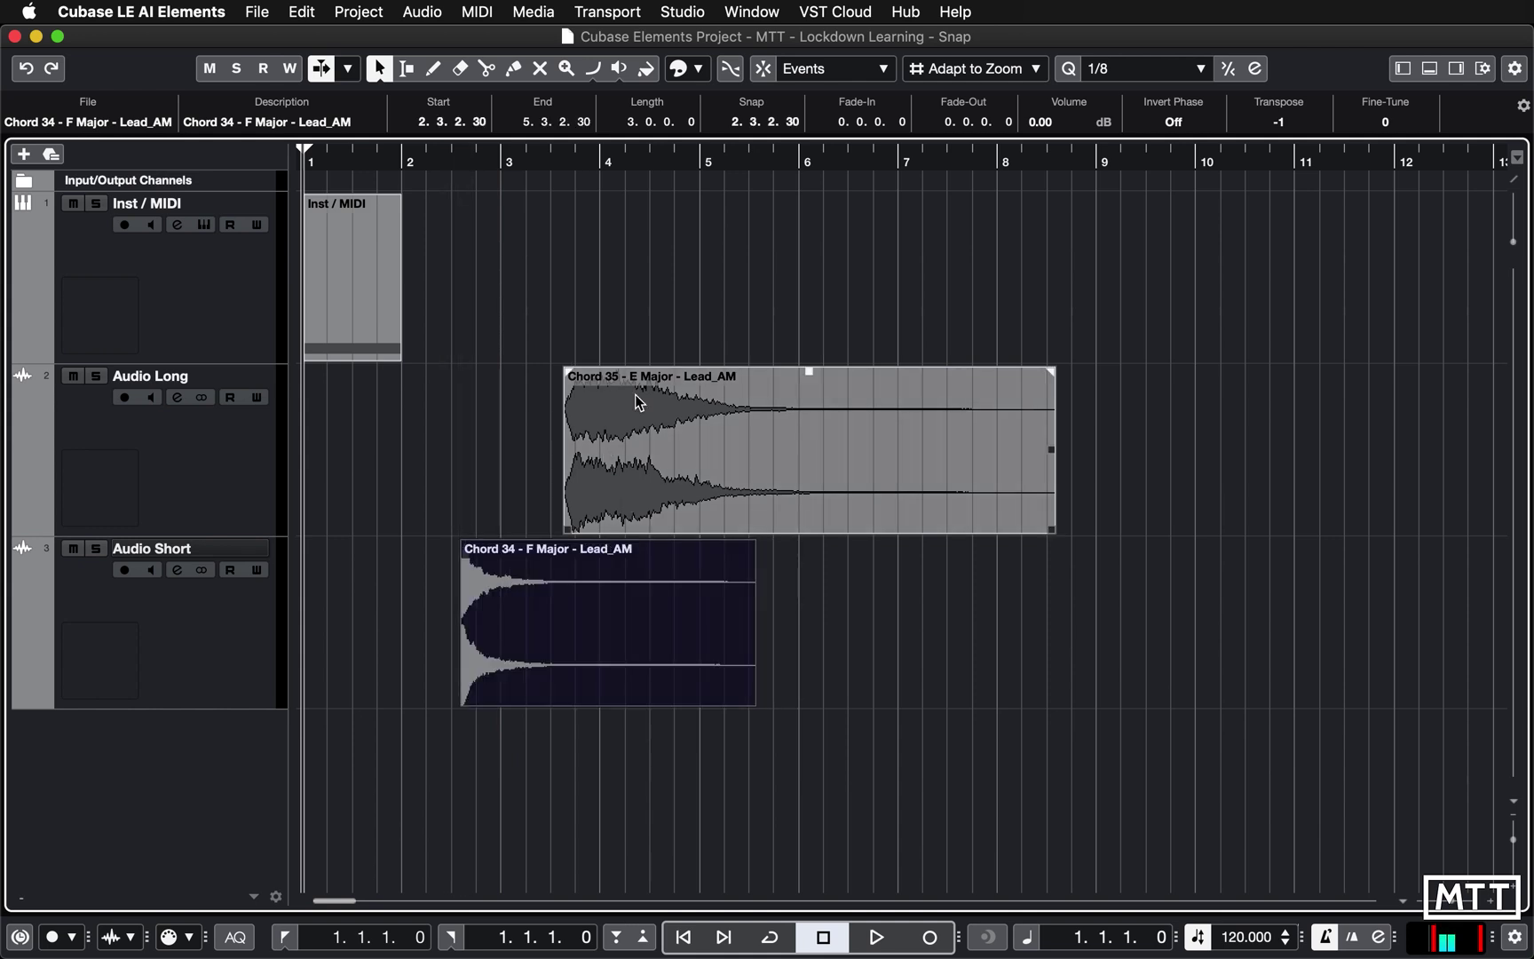
click(767, 71)
mouse_move(337, 273)
mouse_down()
mouse_move(609, 280)
mouse_move(346, 270)
mouse_up()
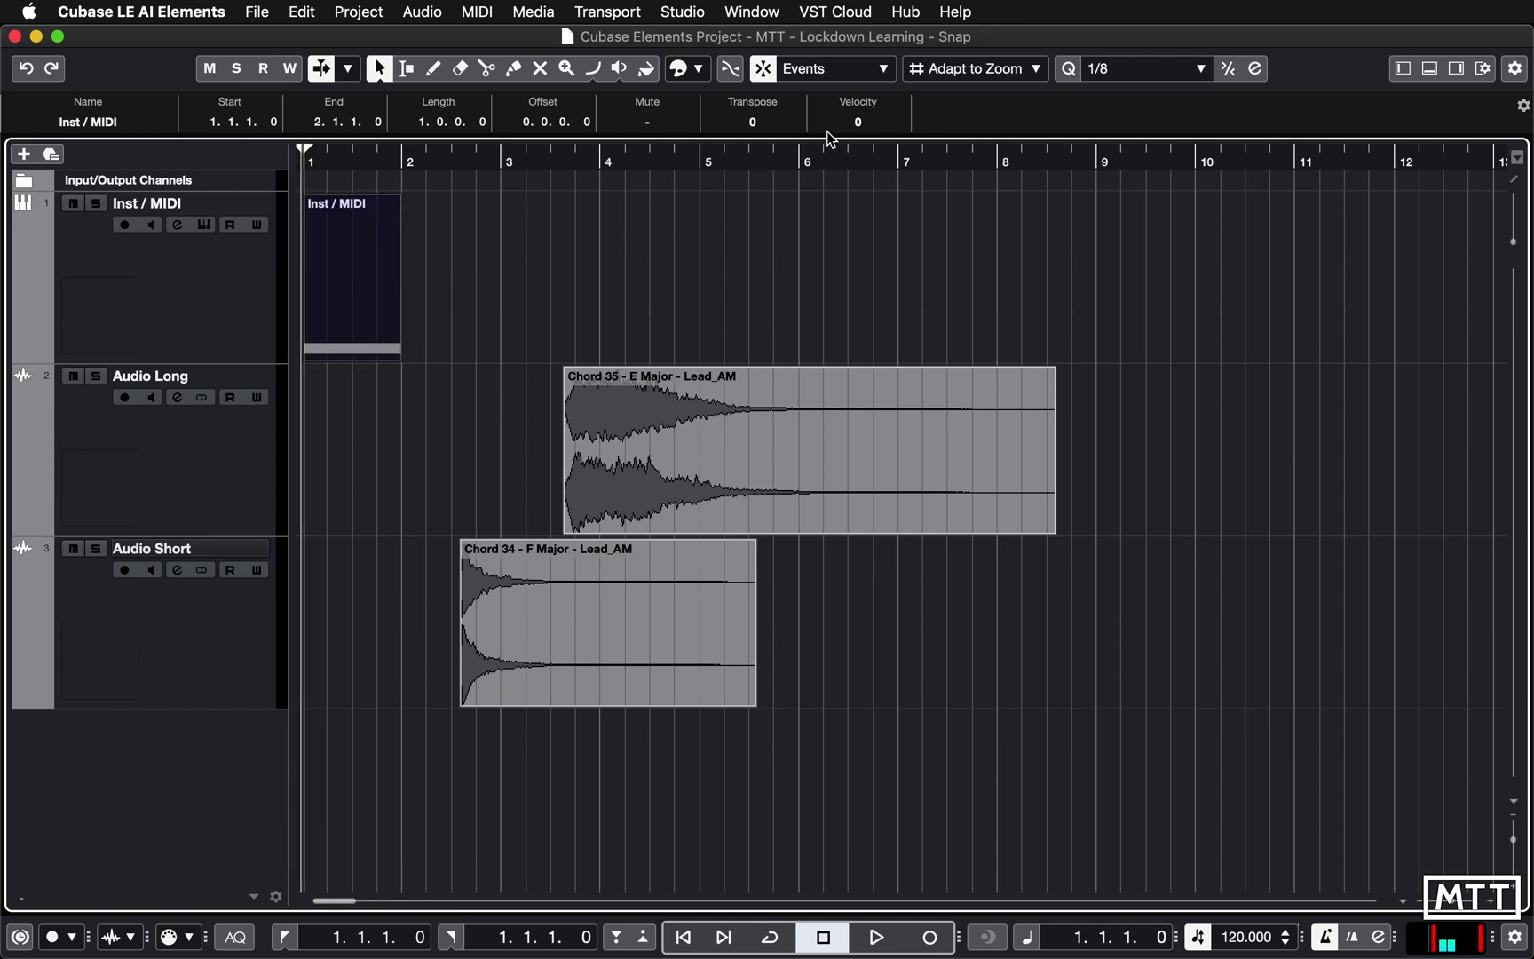
Keep Events snapping and undo the chord moves back to bar 1.
click(815, 76)
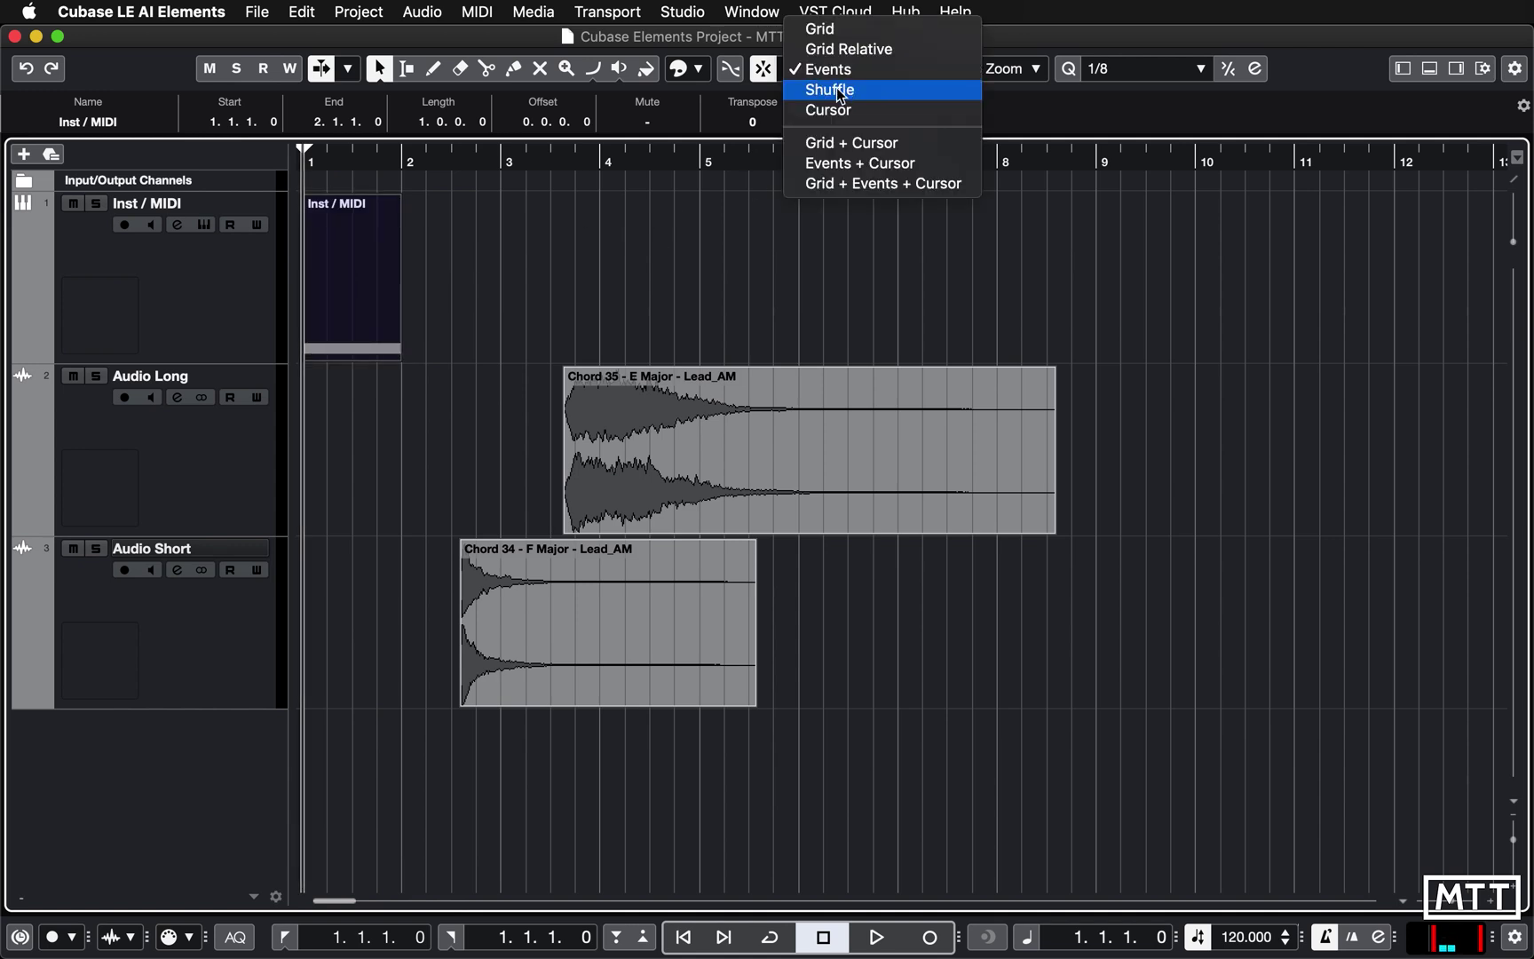
click(638, 293)
key(super+z)
key(super+z)
key(super+z)
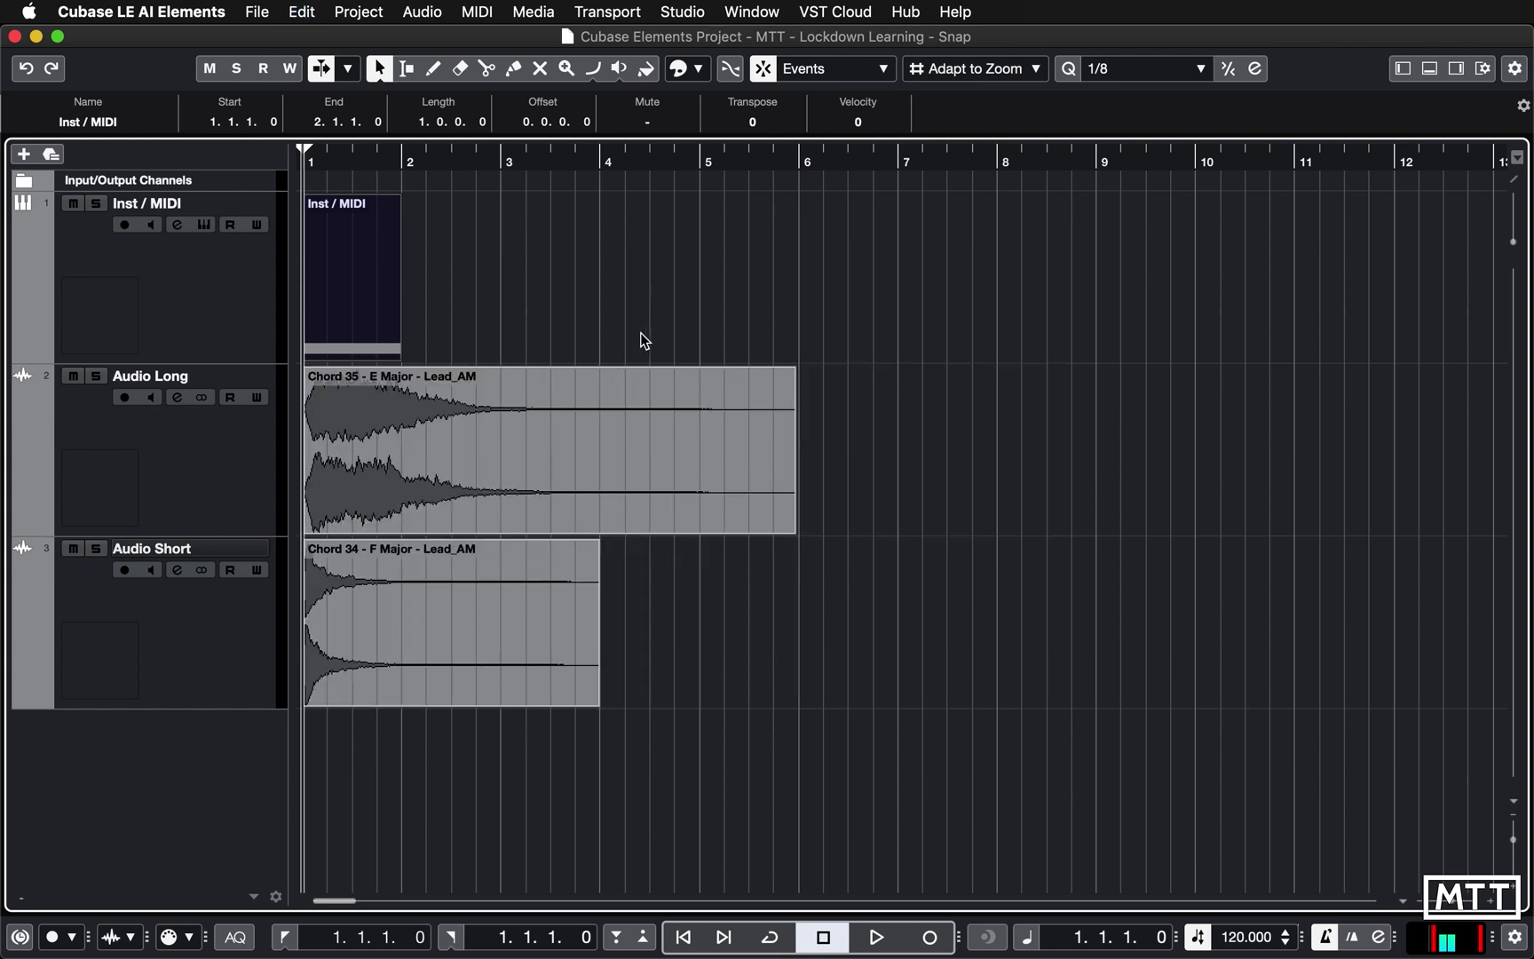
Duplicate the Inst / MIDI track, creating Inst / MIDI (D).
right_click(198, 317)
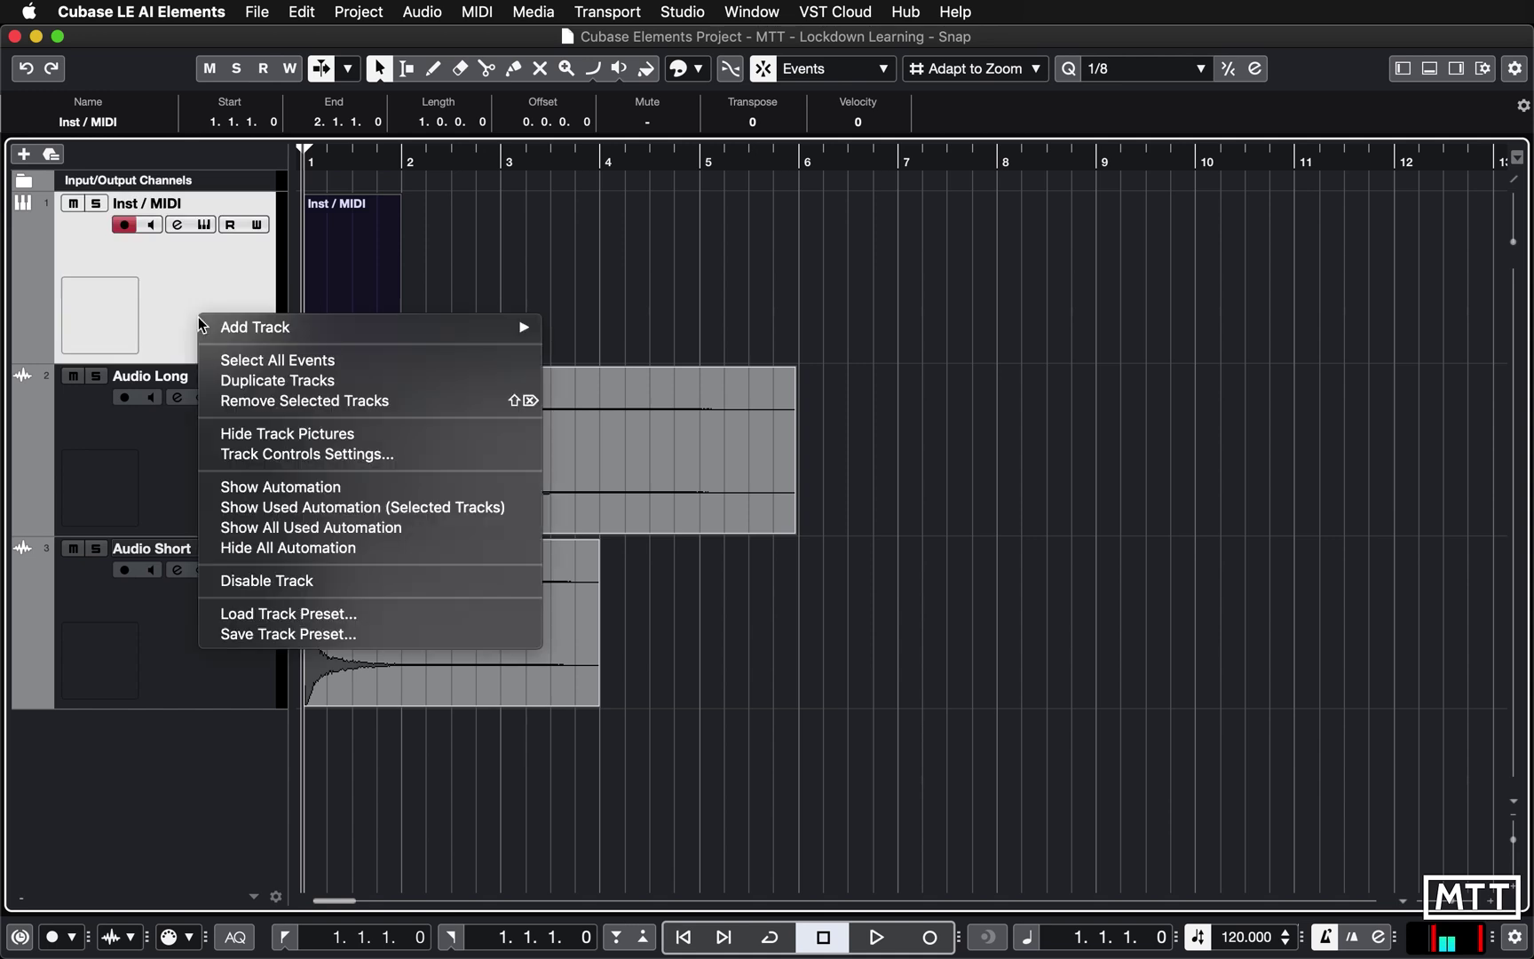
click(281, 382)
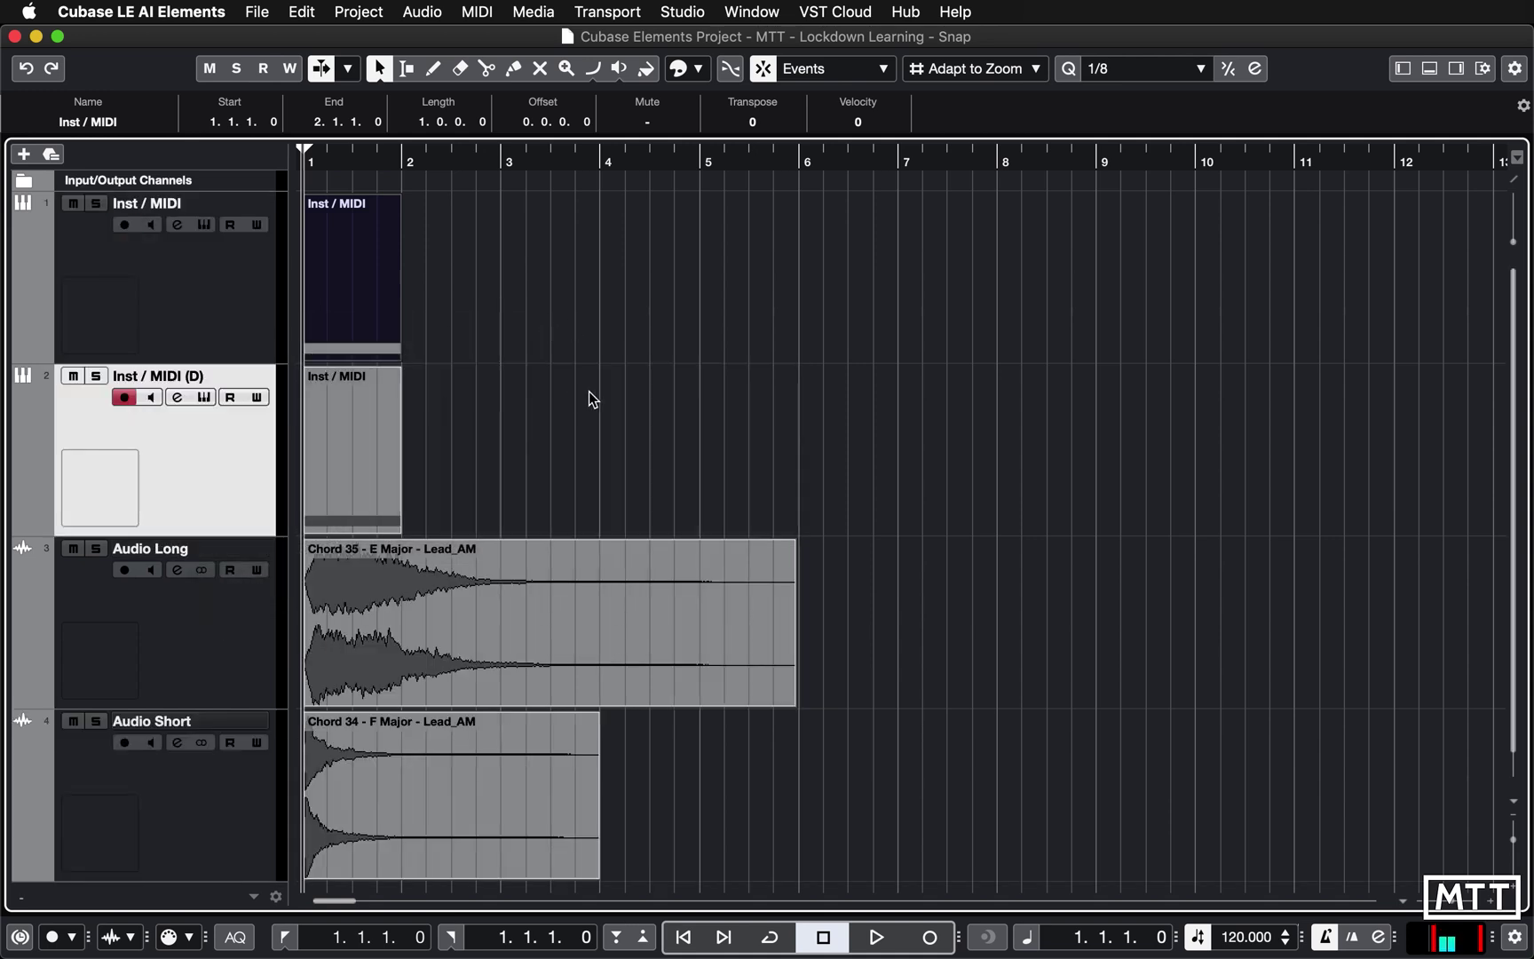
click(413, 399)
click(233, 351)
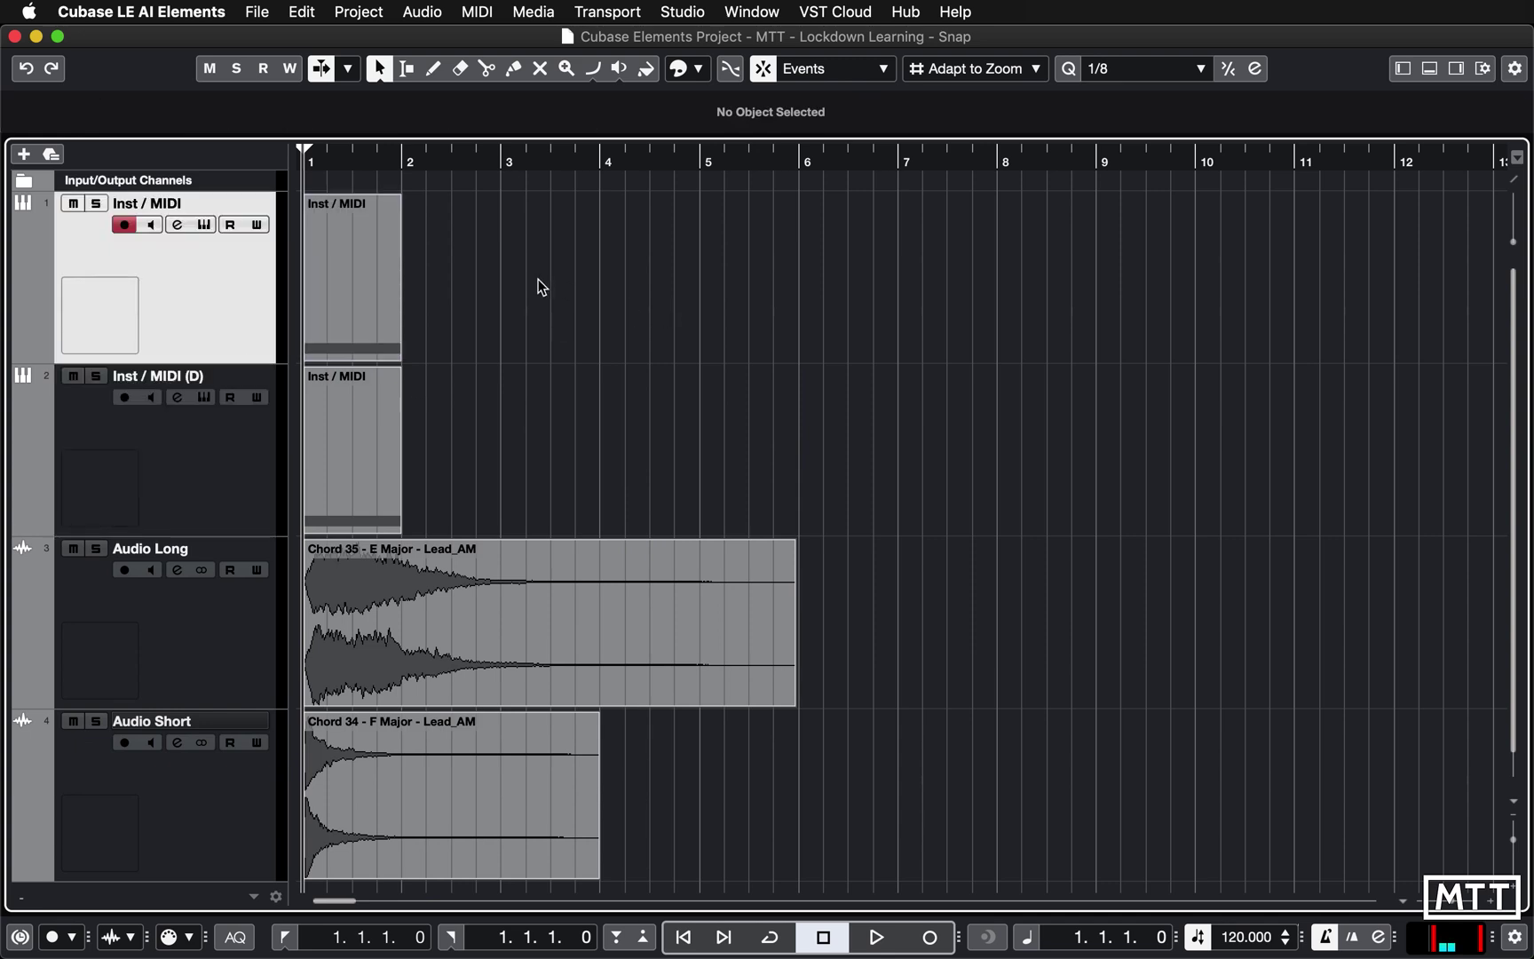
Copy each MIDI track's one-bar event into bars 2 and 3 with Duplicate.
click(367, 412)
key(super+d)
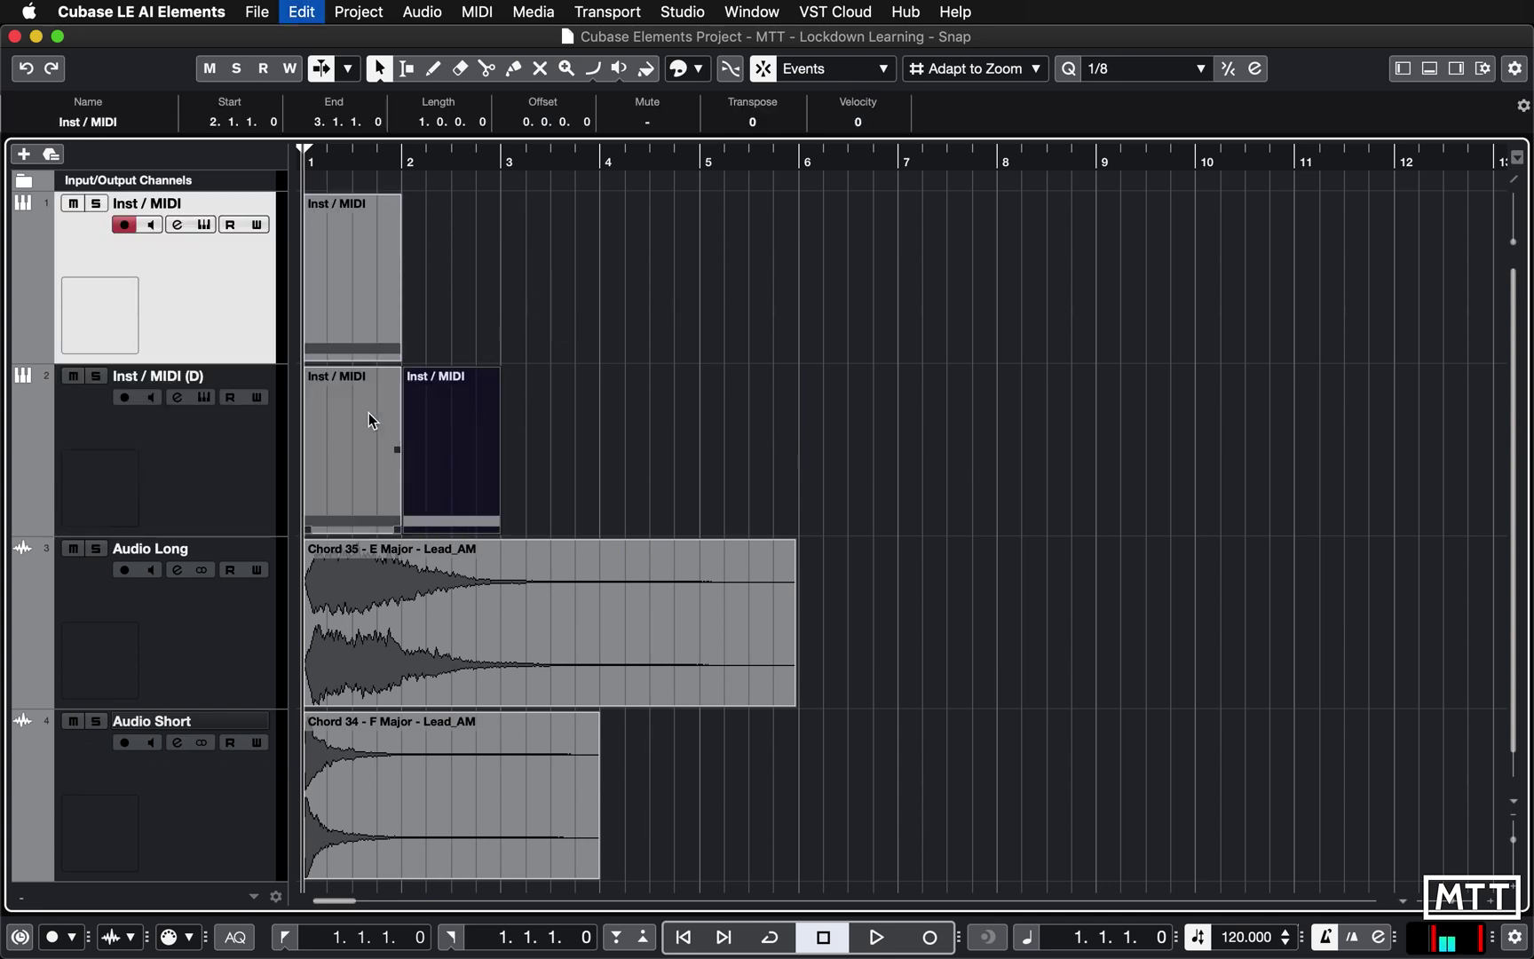
key(super+d)
click(396, 287)
key(super+d)
key(super+d)
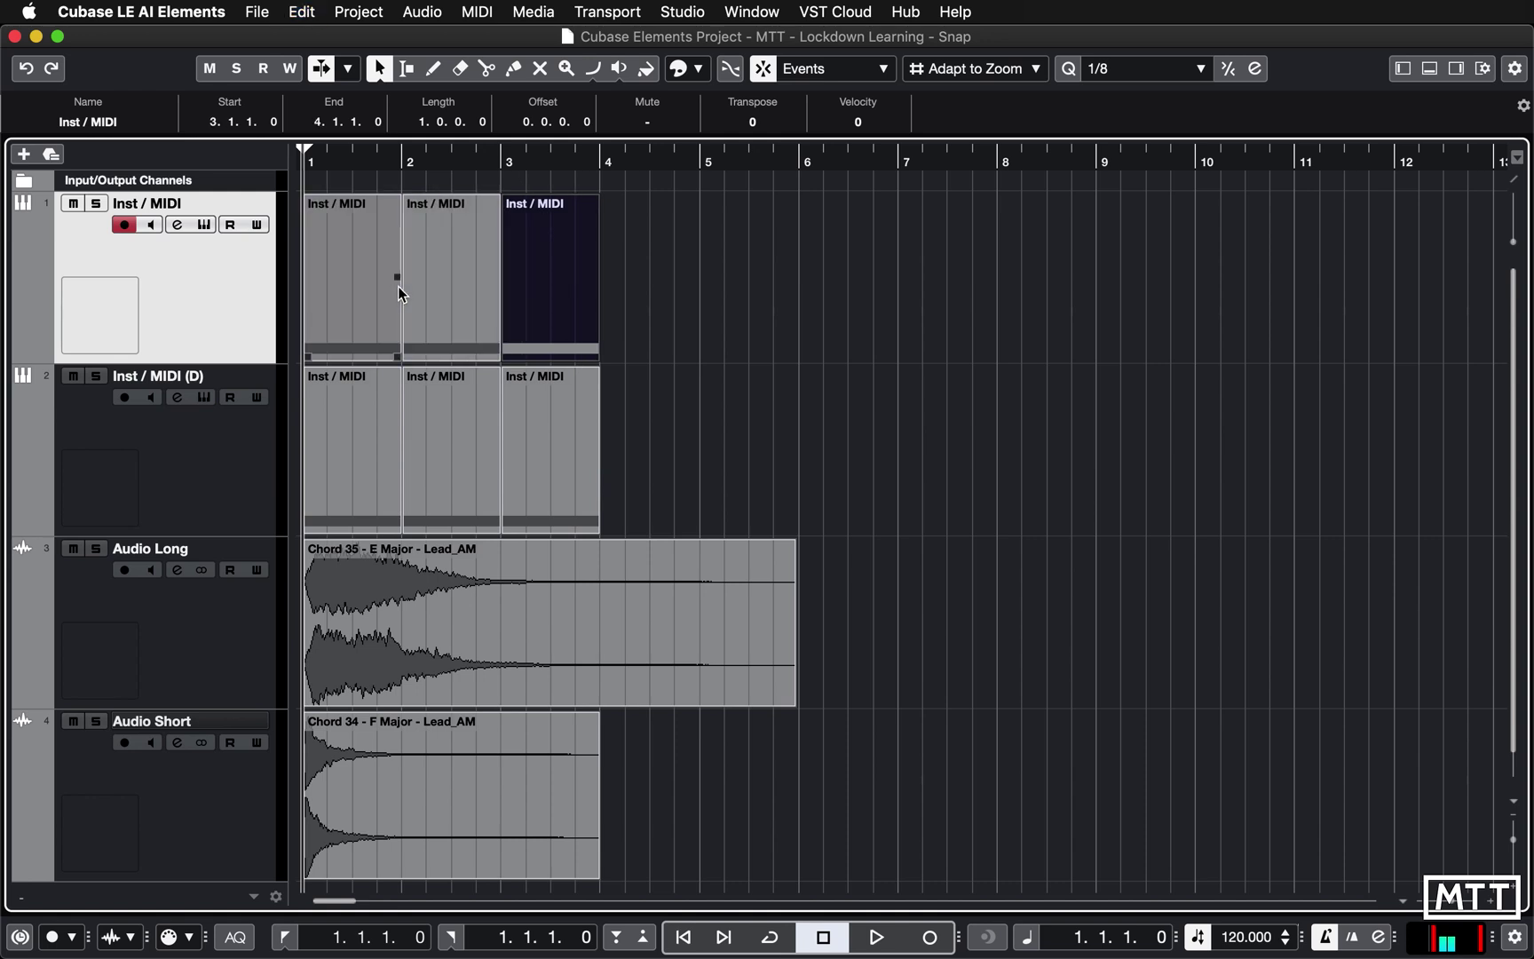
click(724, 277)
click(843, 71)
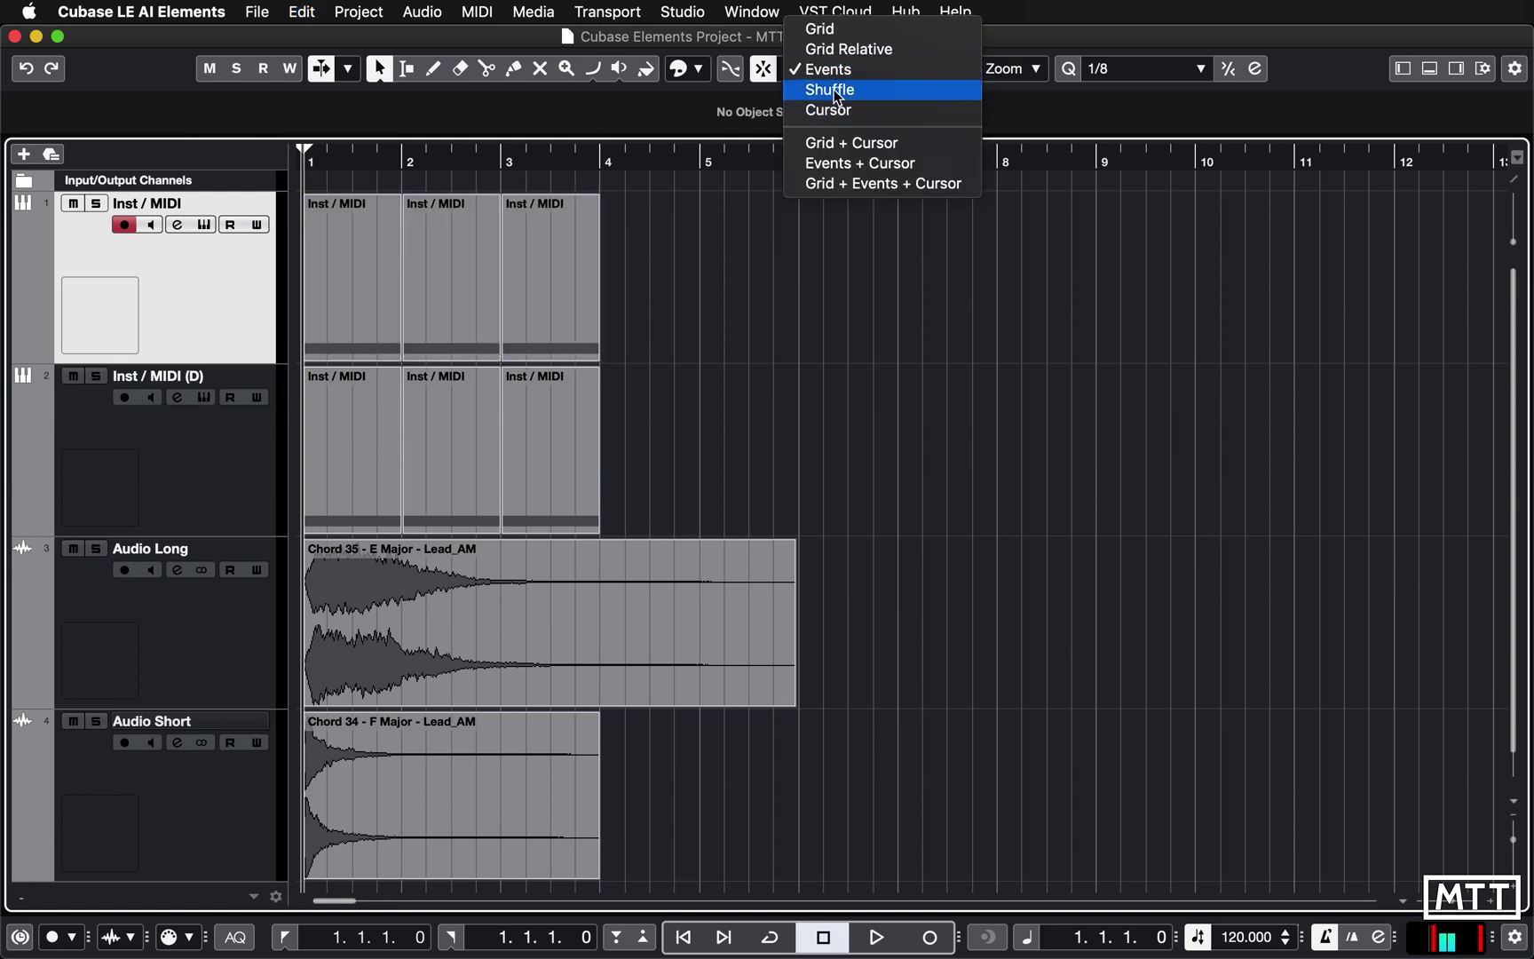
Choose Shuffle snapping, delete Inst / MIDI's bar-3 event, and drag its bar-2 event to Inst / MIDI (D).
click(640, 339)
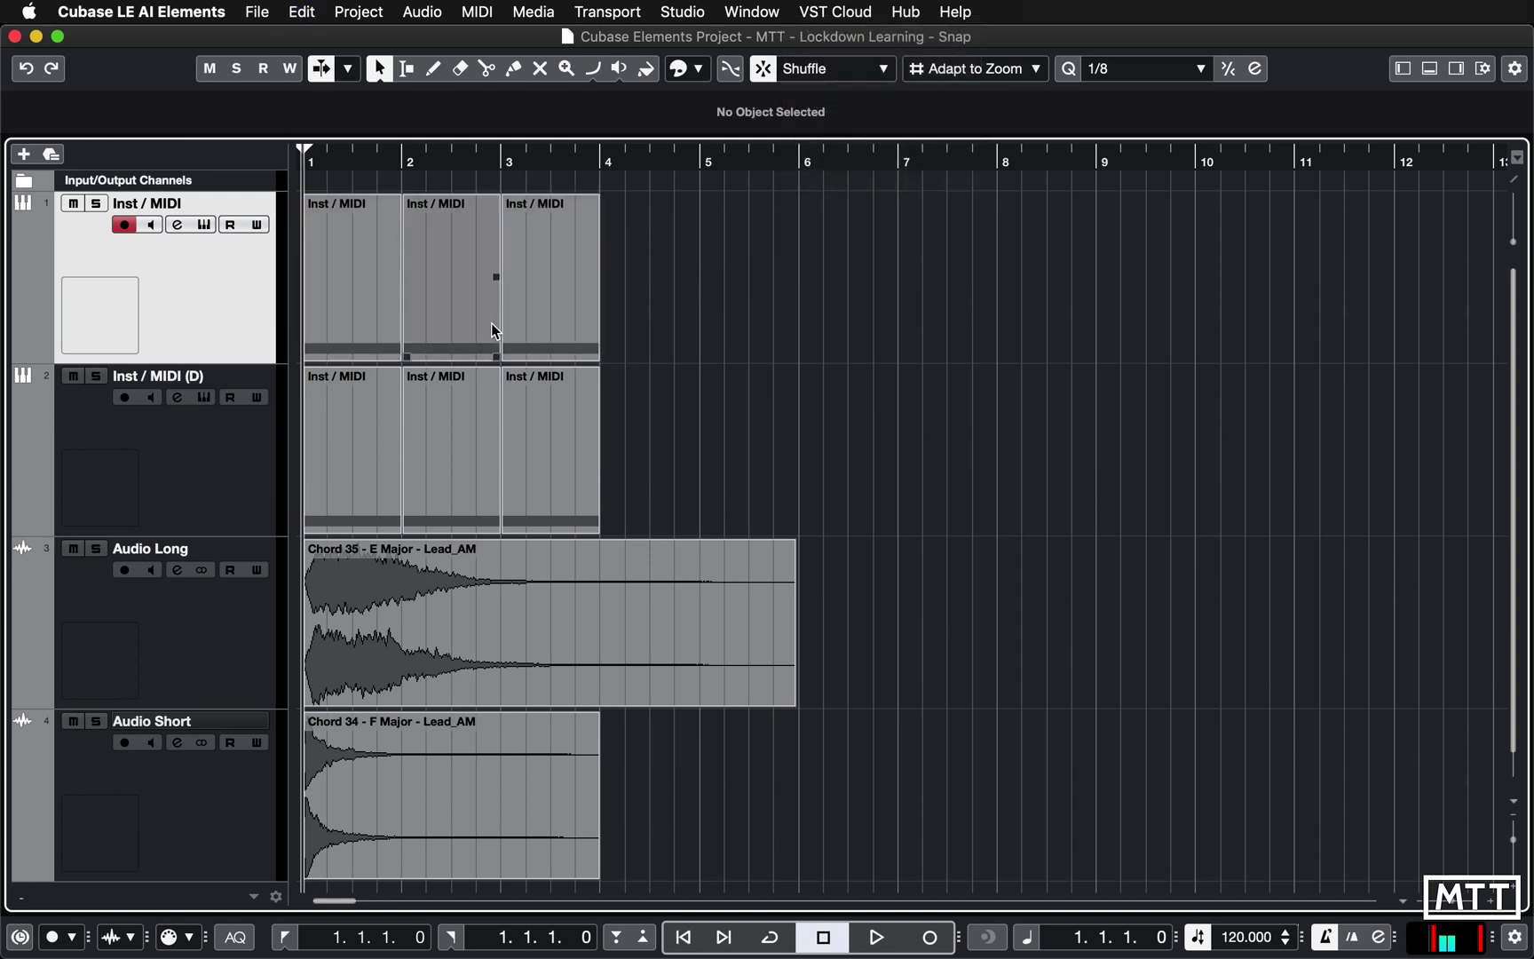
click(575, 307)
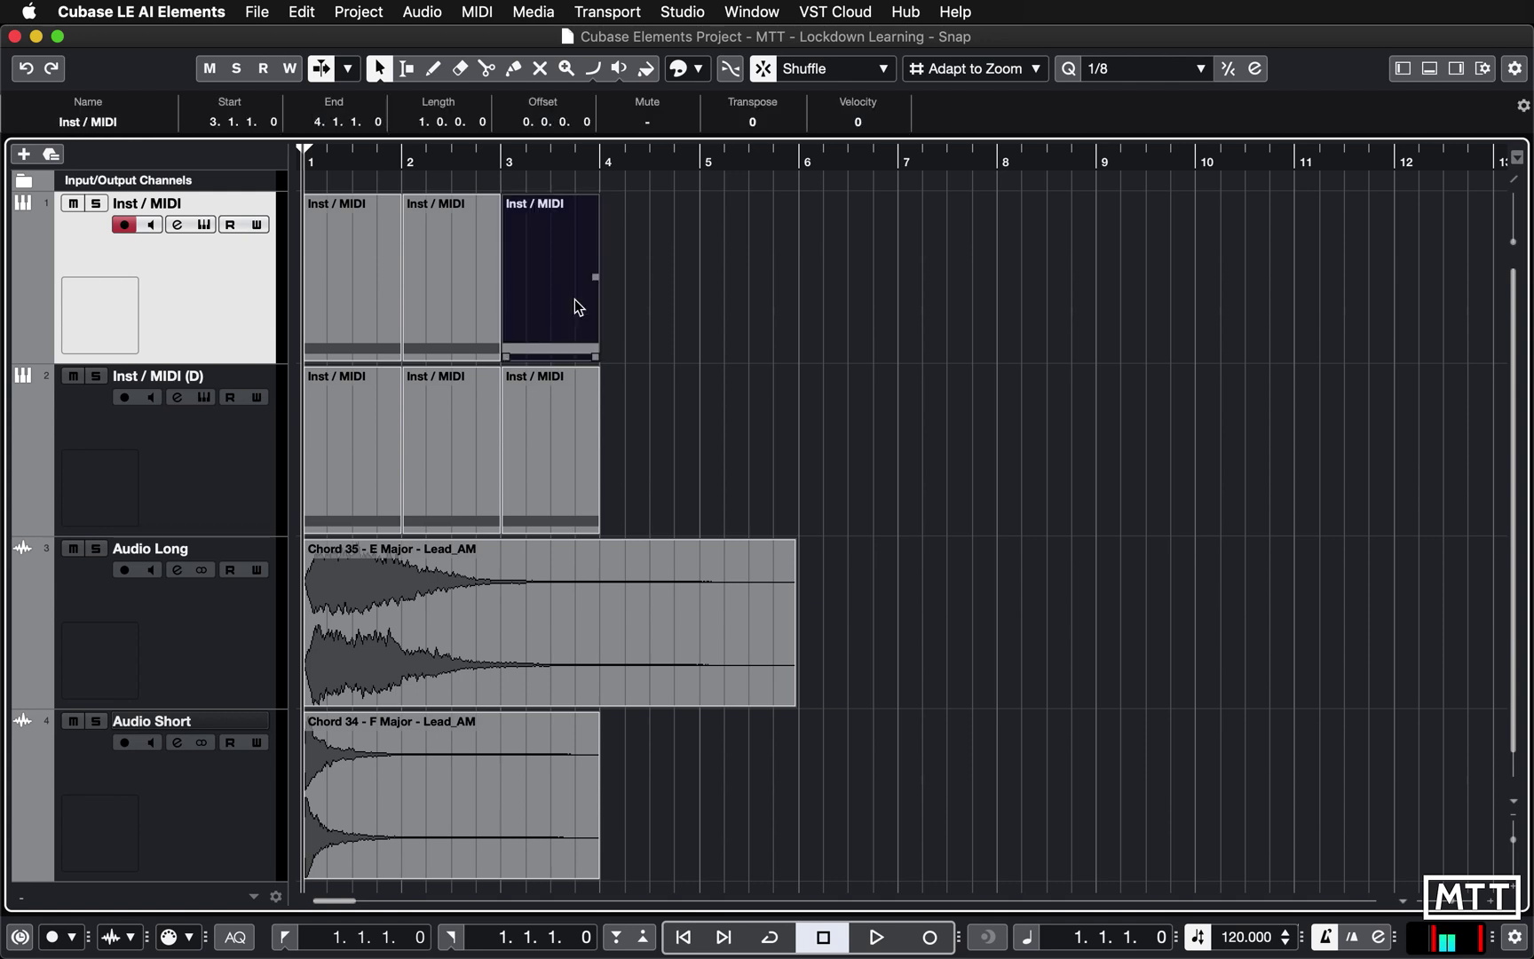
key(Delete)
drag(452, 282, 616, 423)
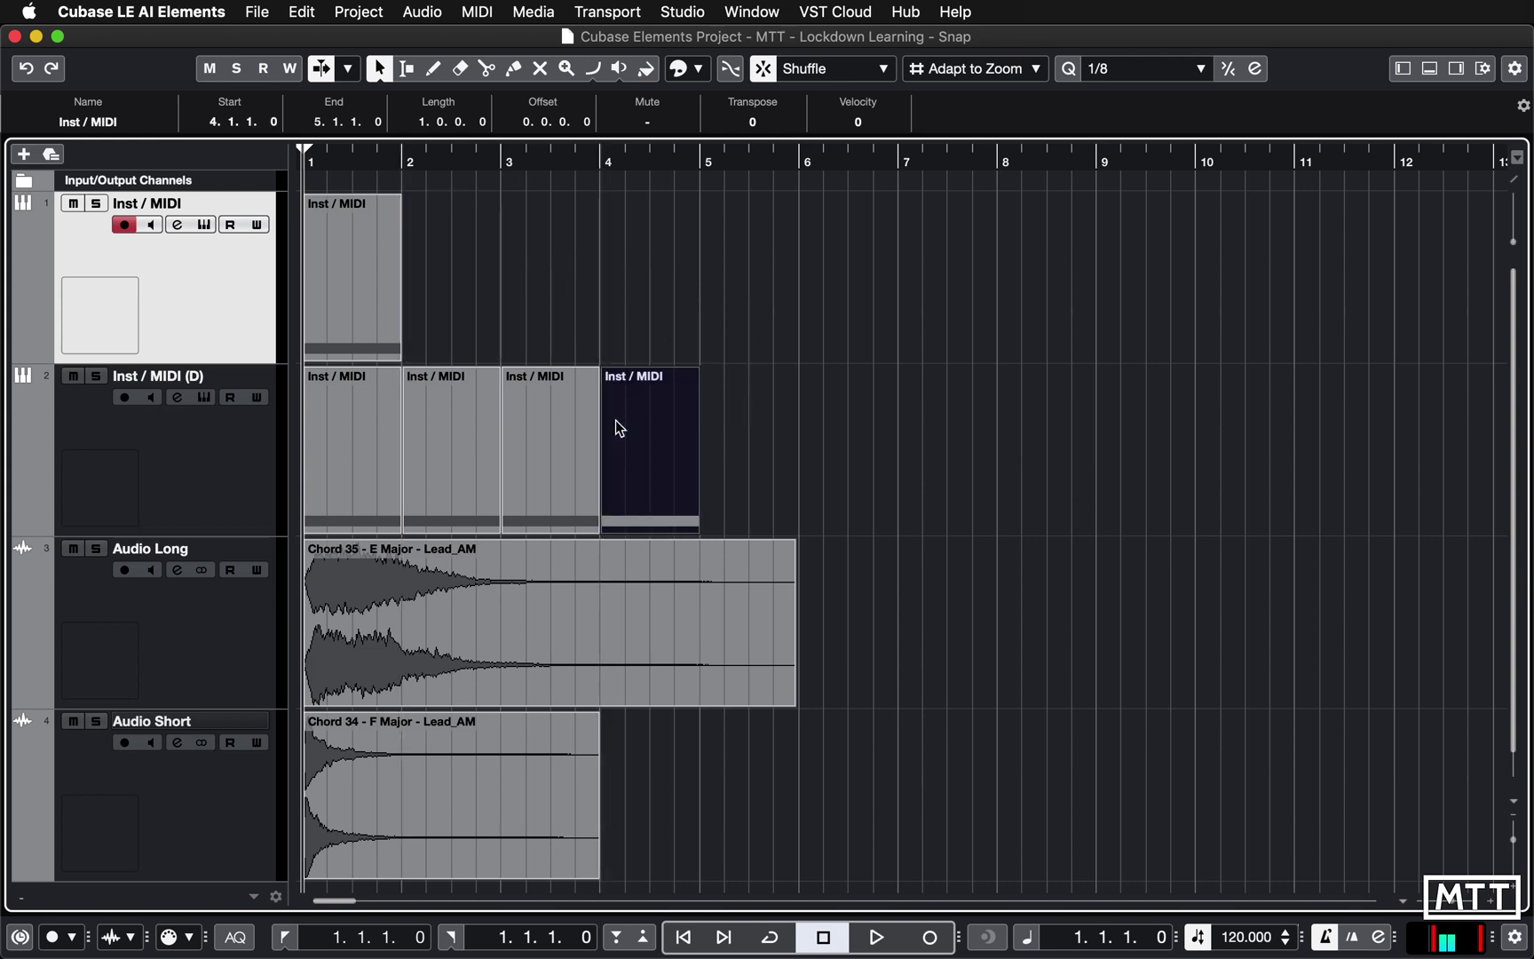
Colour the moved event red and drag it back to bar 2 of Inst / MIDI.
click(698, 68)
click(698, 131)
click(739, 412)
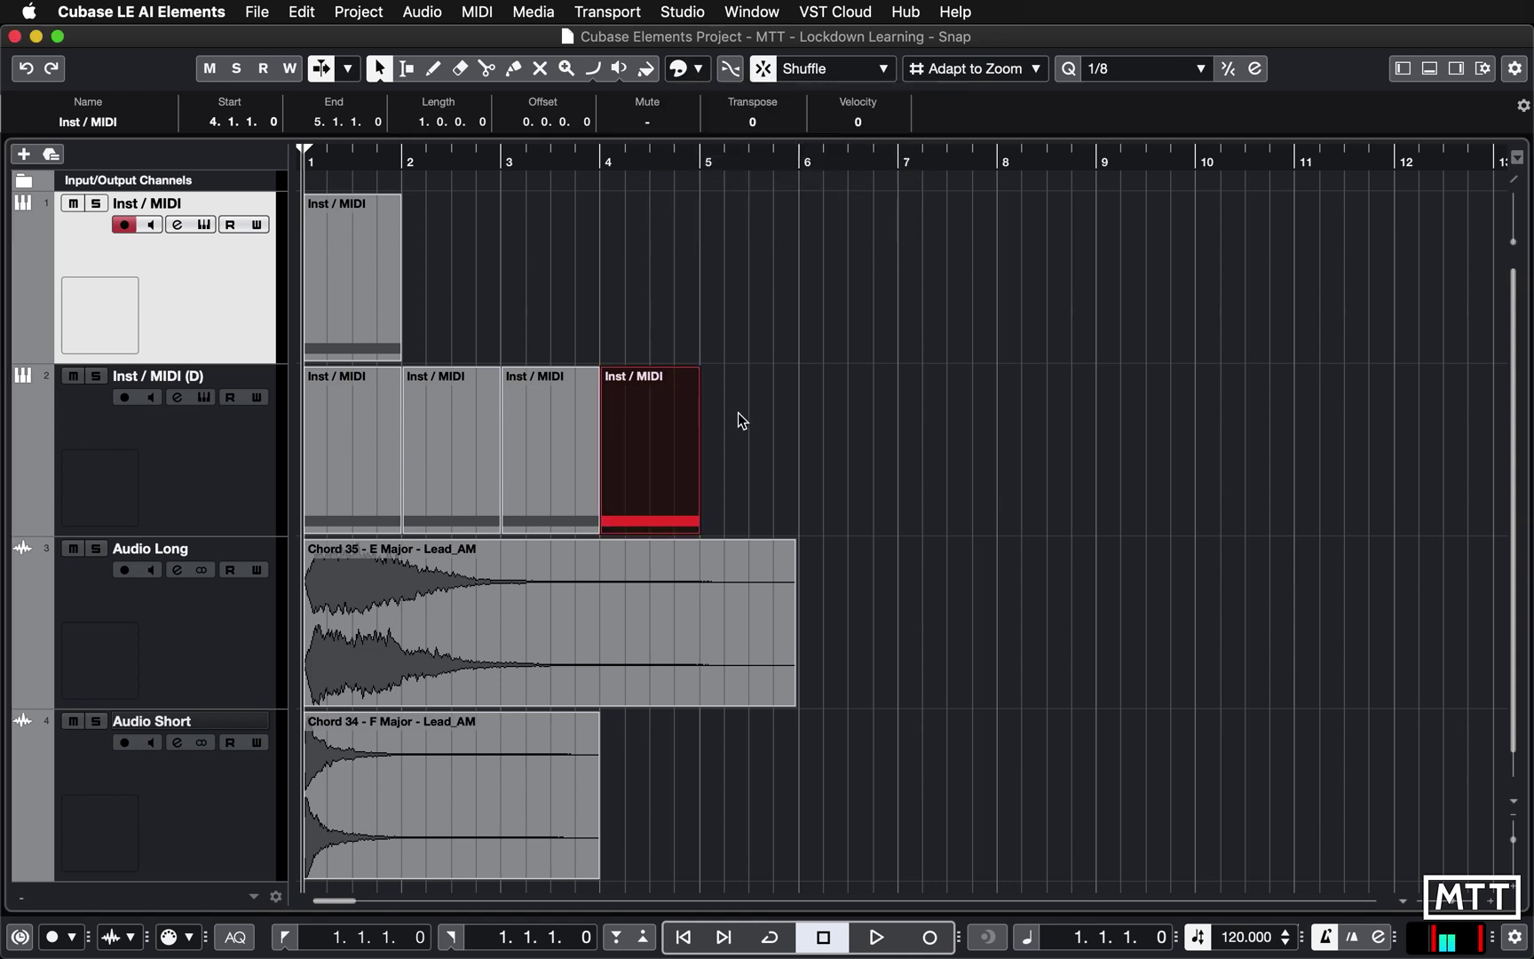
drag(647, 426, 635, 327)
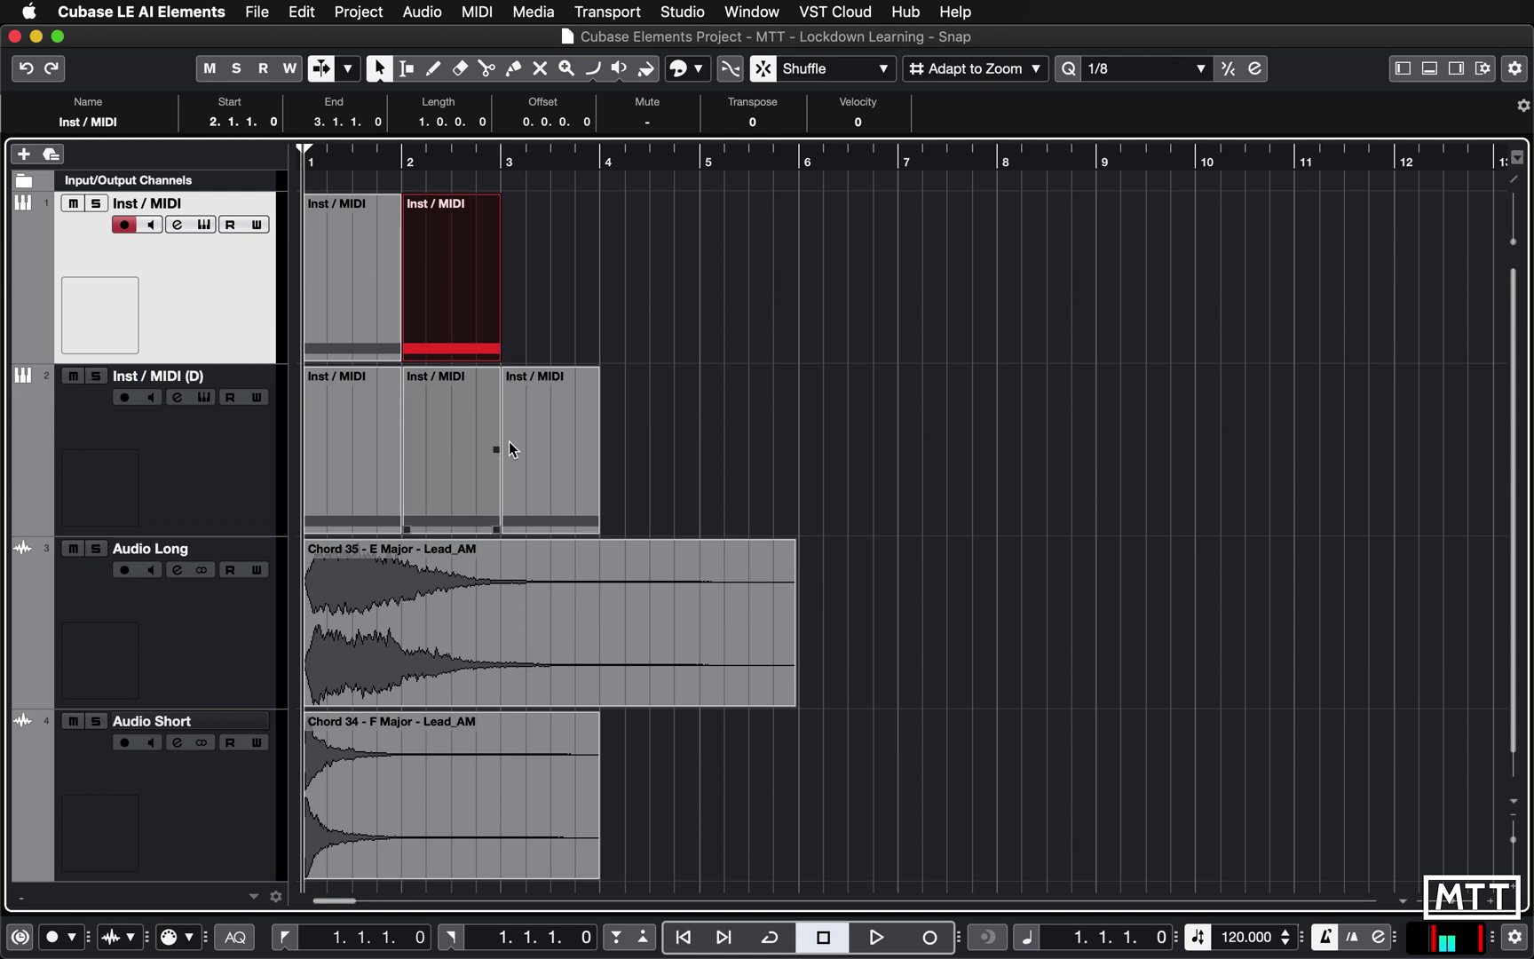
Colour the Inst / MIDI (D) bar-3 event blue and its middle event yellow-green.
click(541, 432)
click(677, 71)
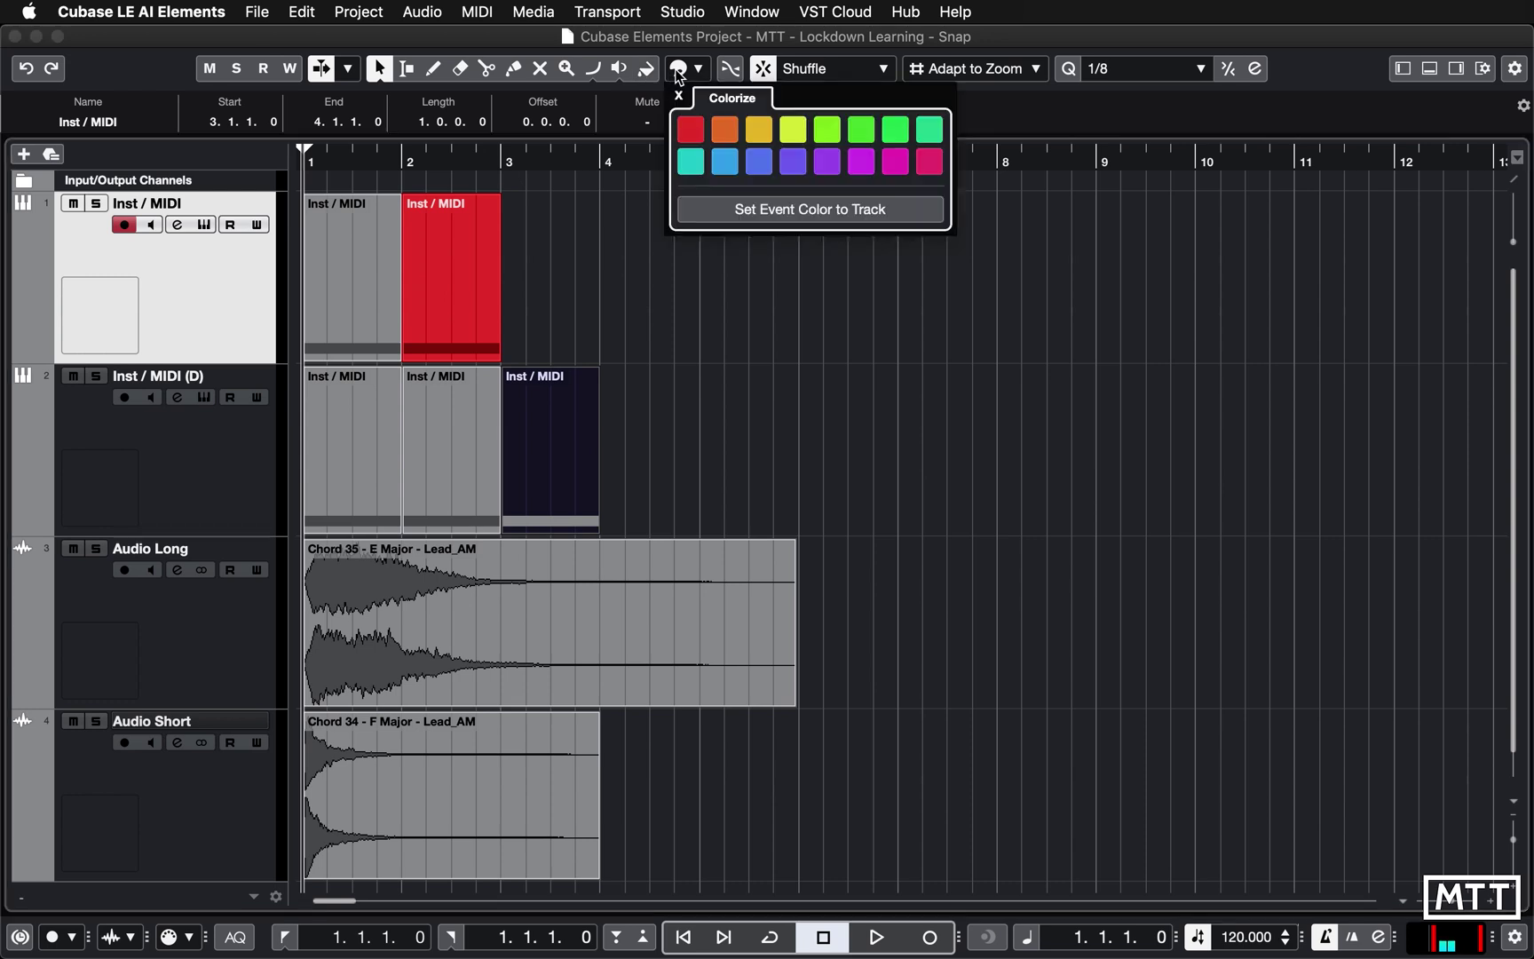
click(725, 162)
click(464, 420)
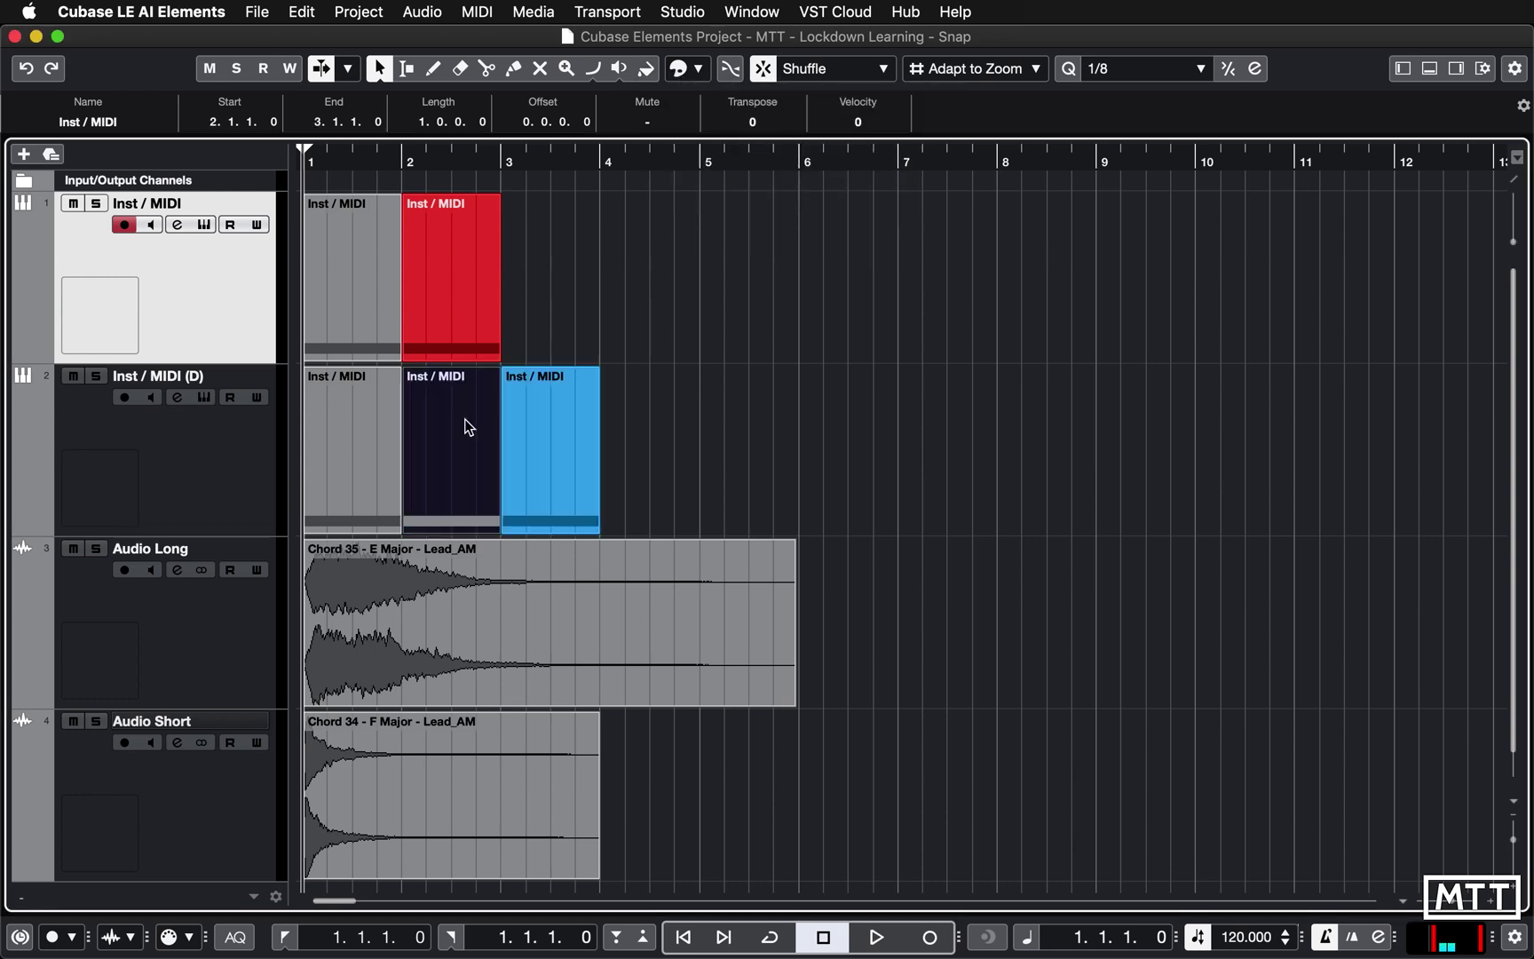
click(792, 130)
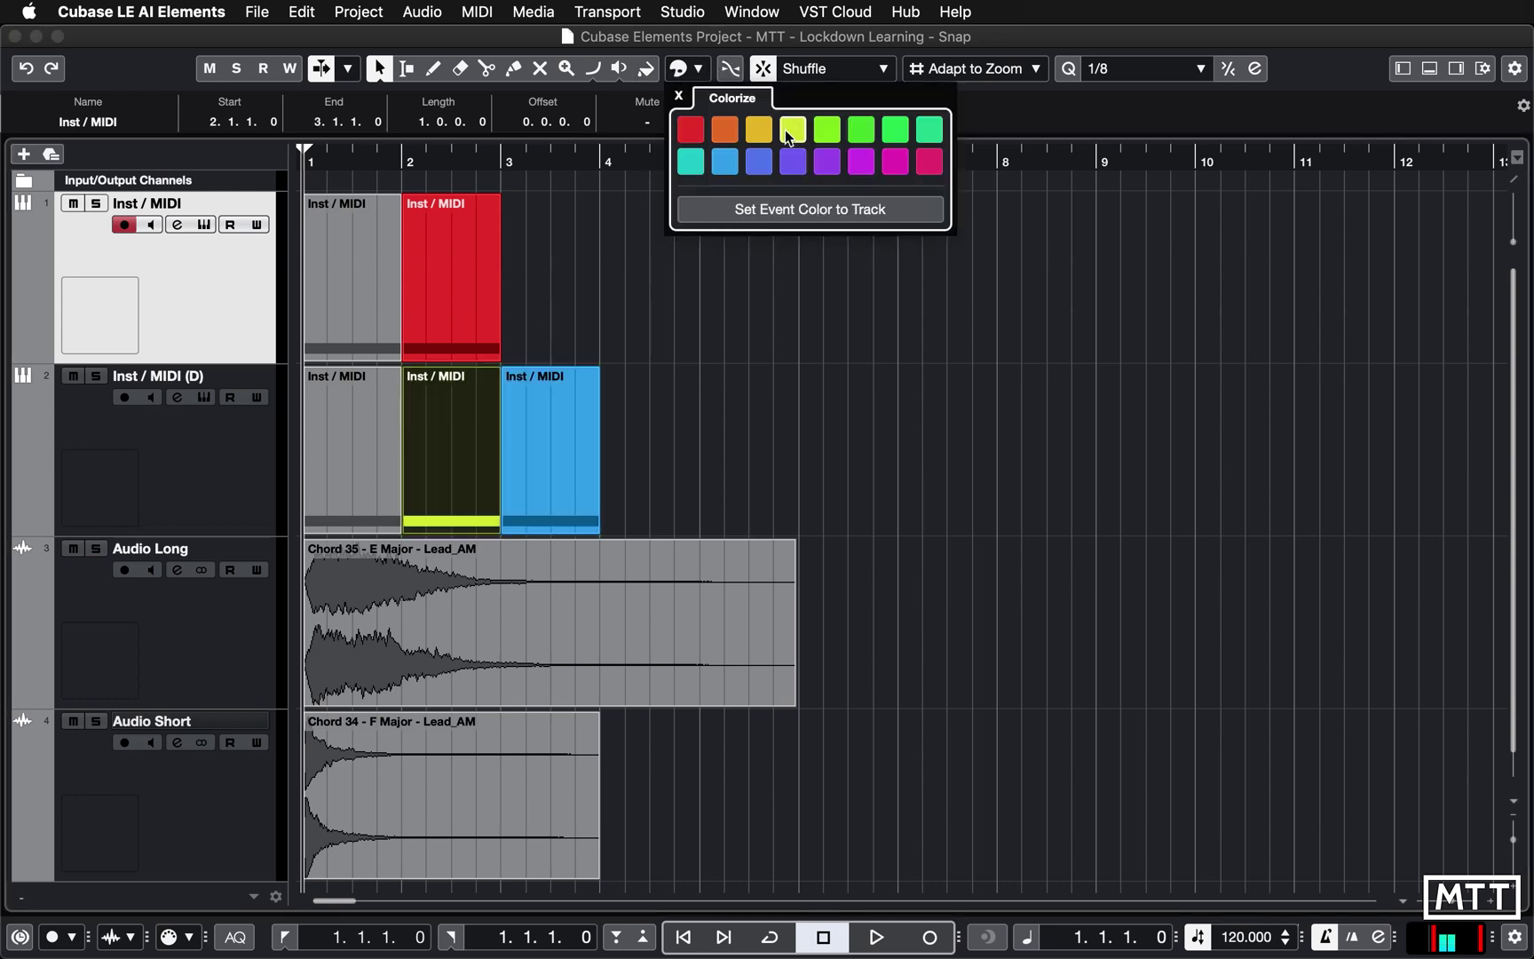
click(565, 330)
Delete the yellow-green event so the blue event shuffles into bar 2.
click(452, 427)
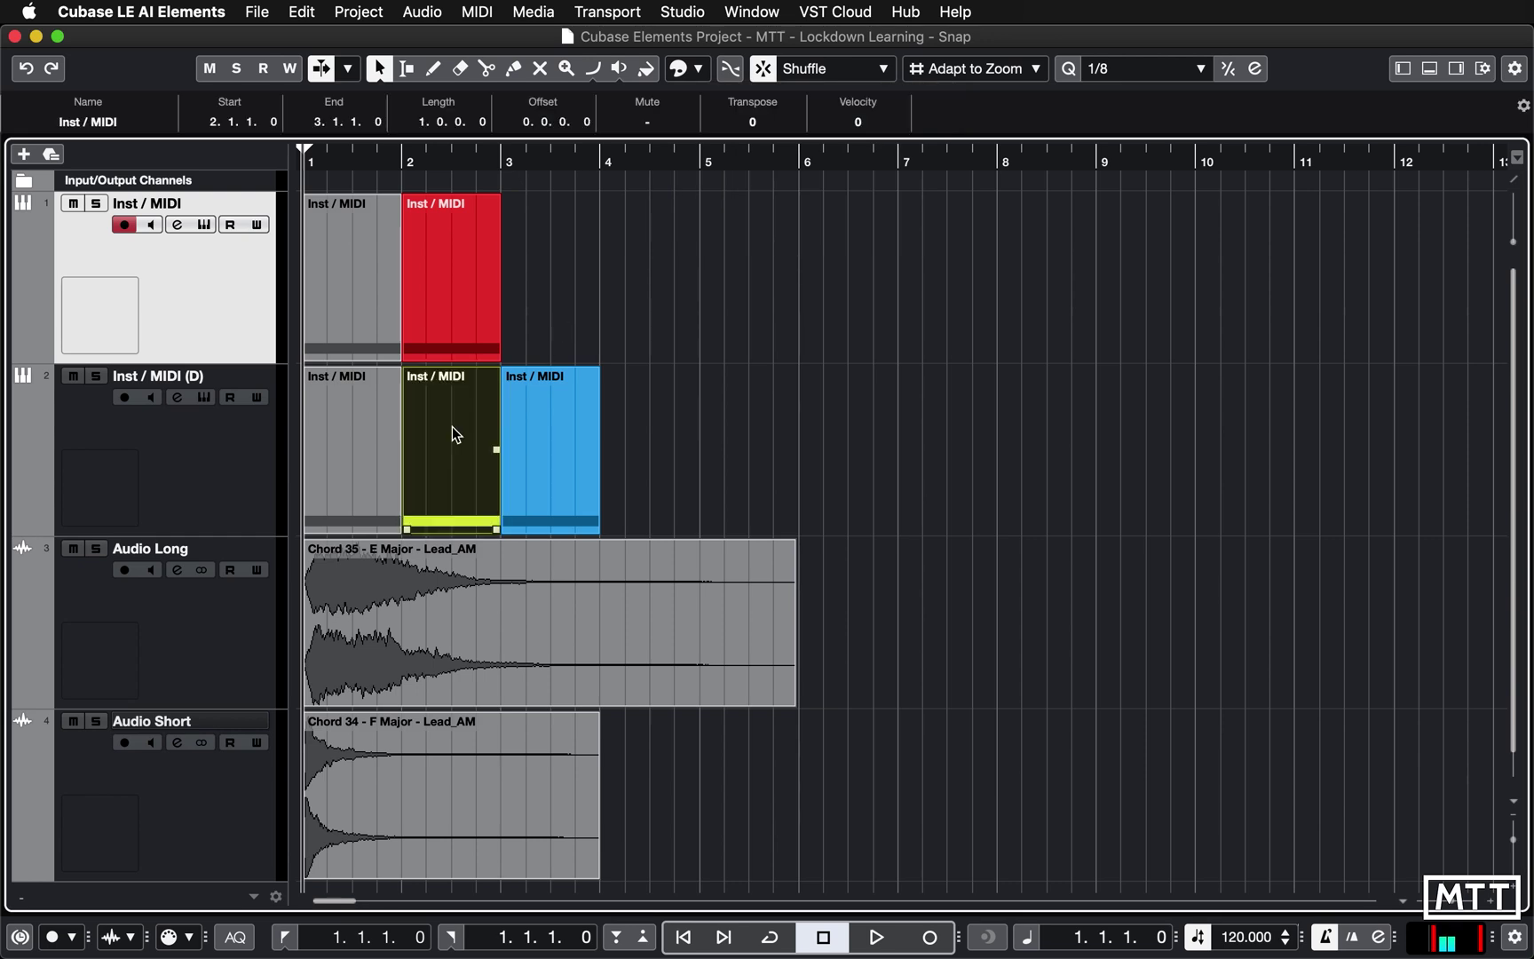
click(755, 344)
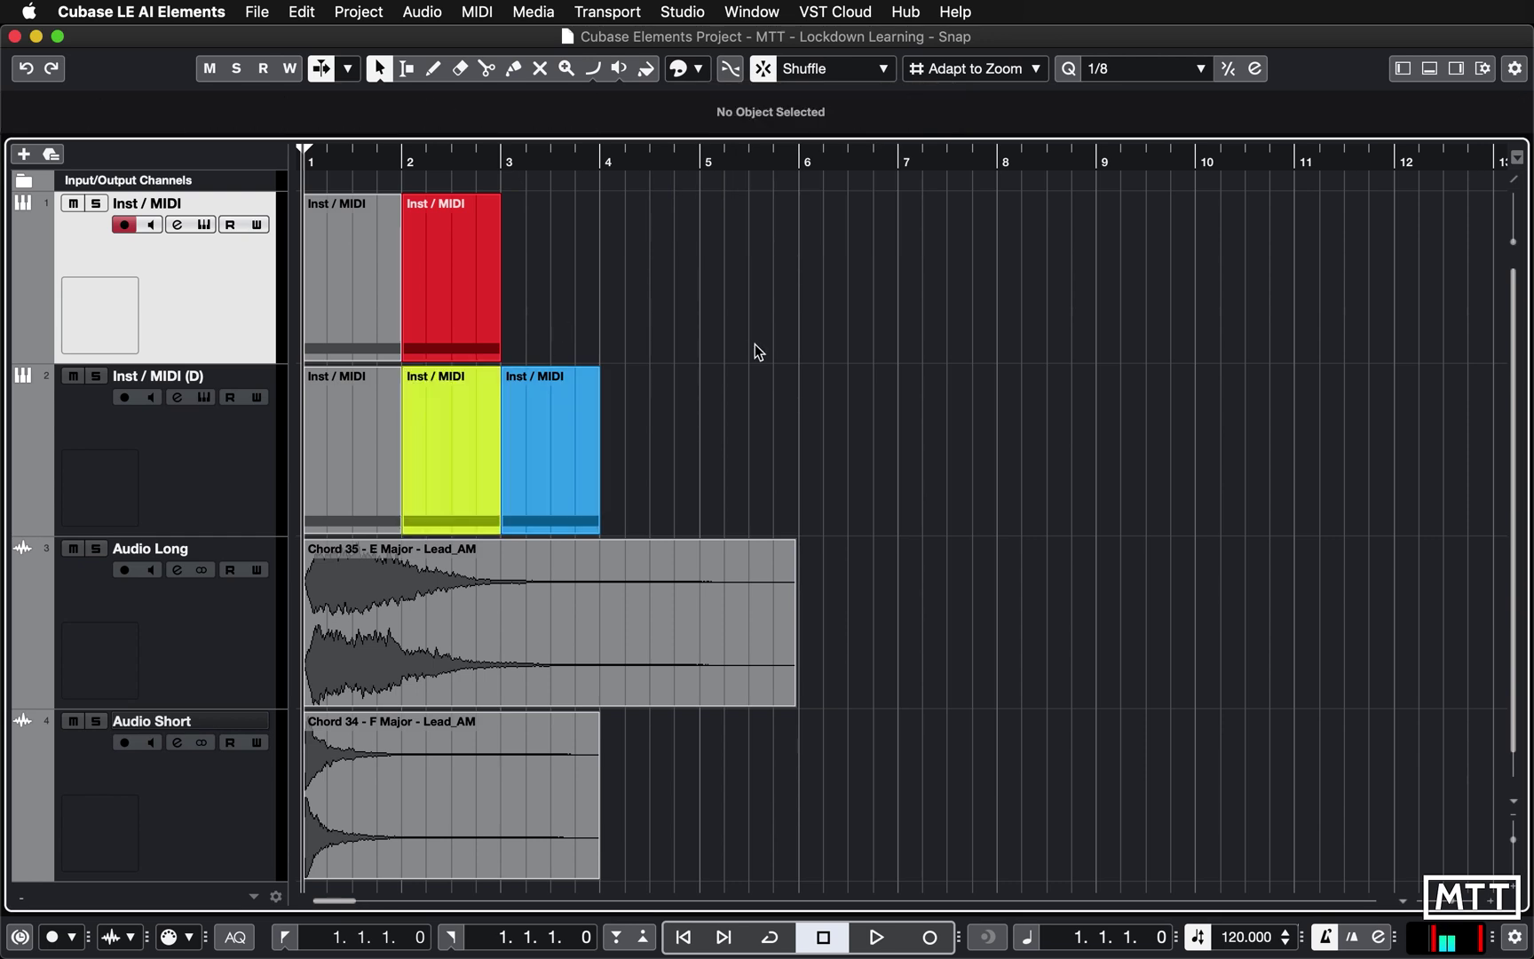
click(469, 416)
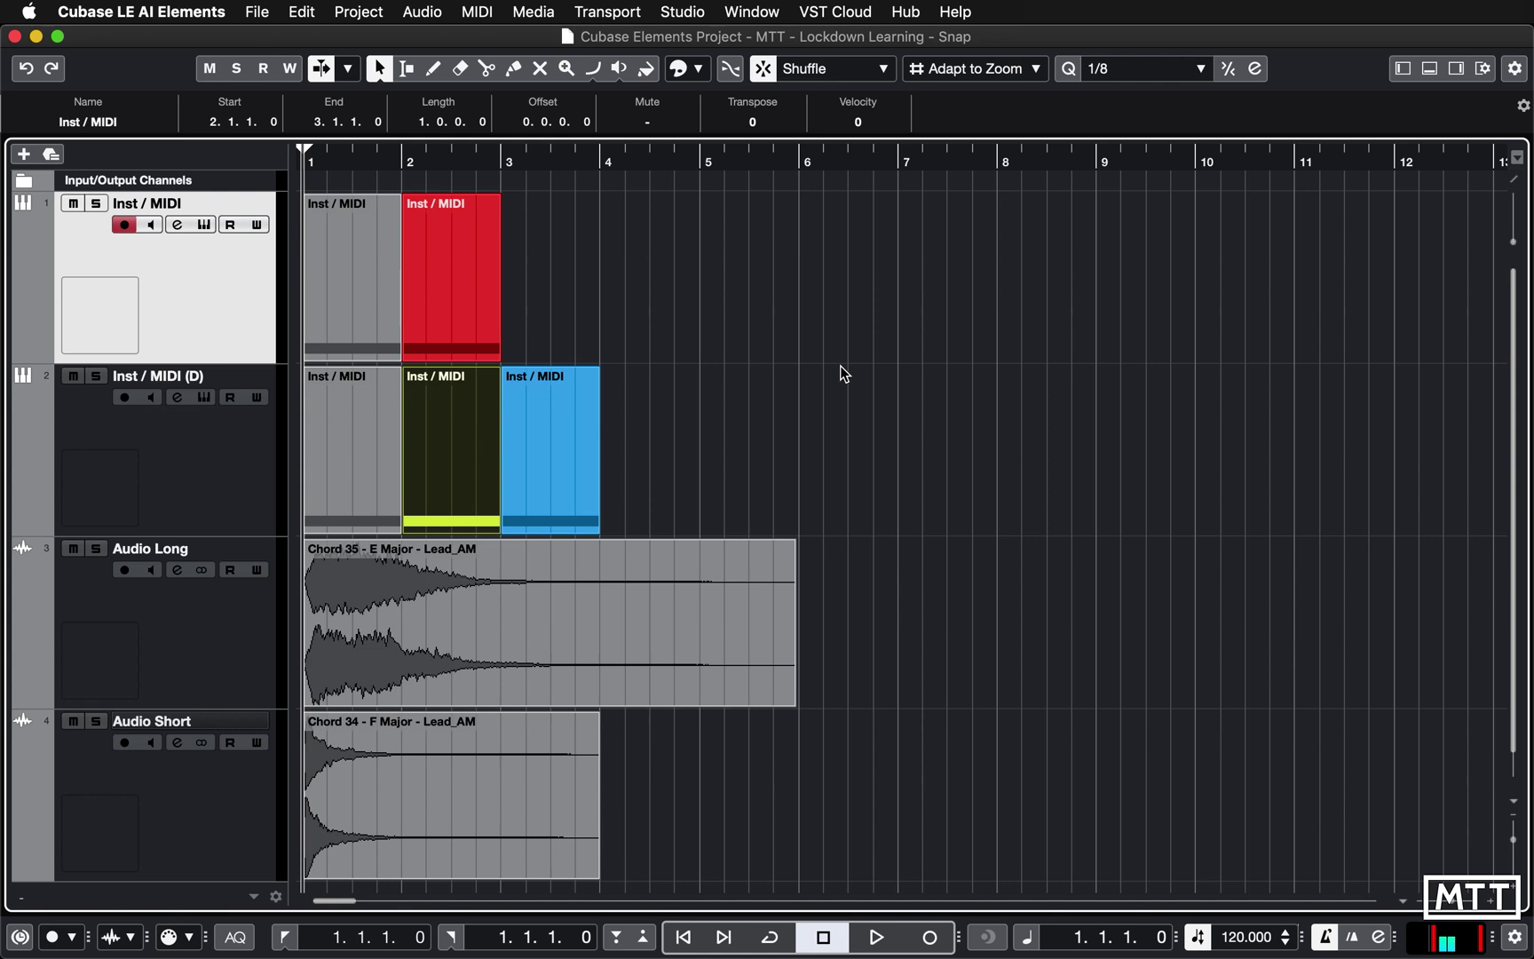
key(Delete)
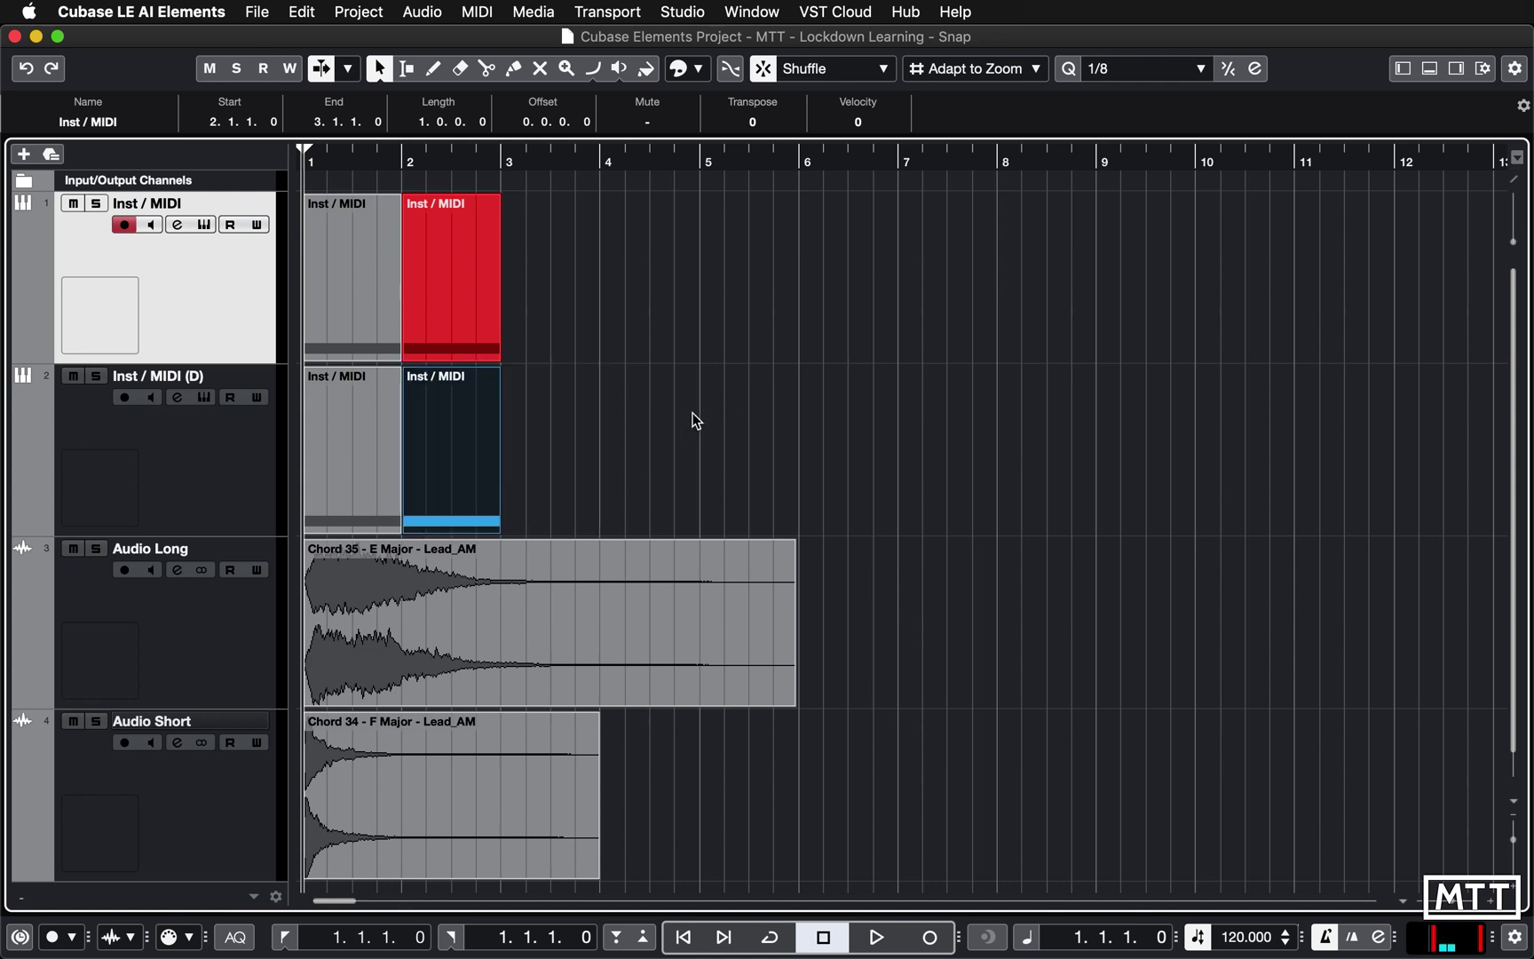
click(547, 449)
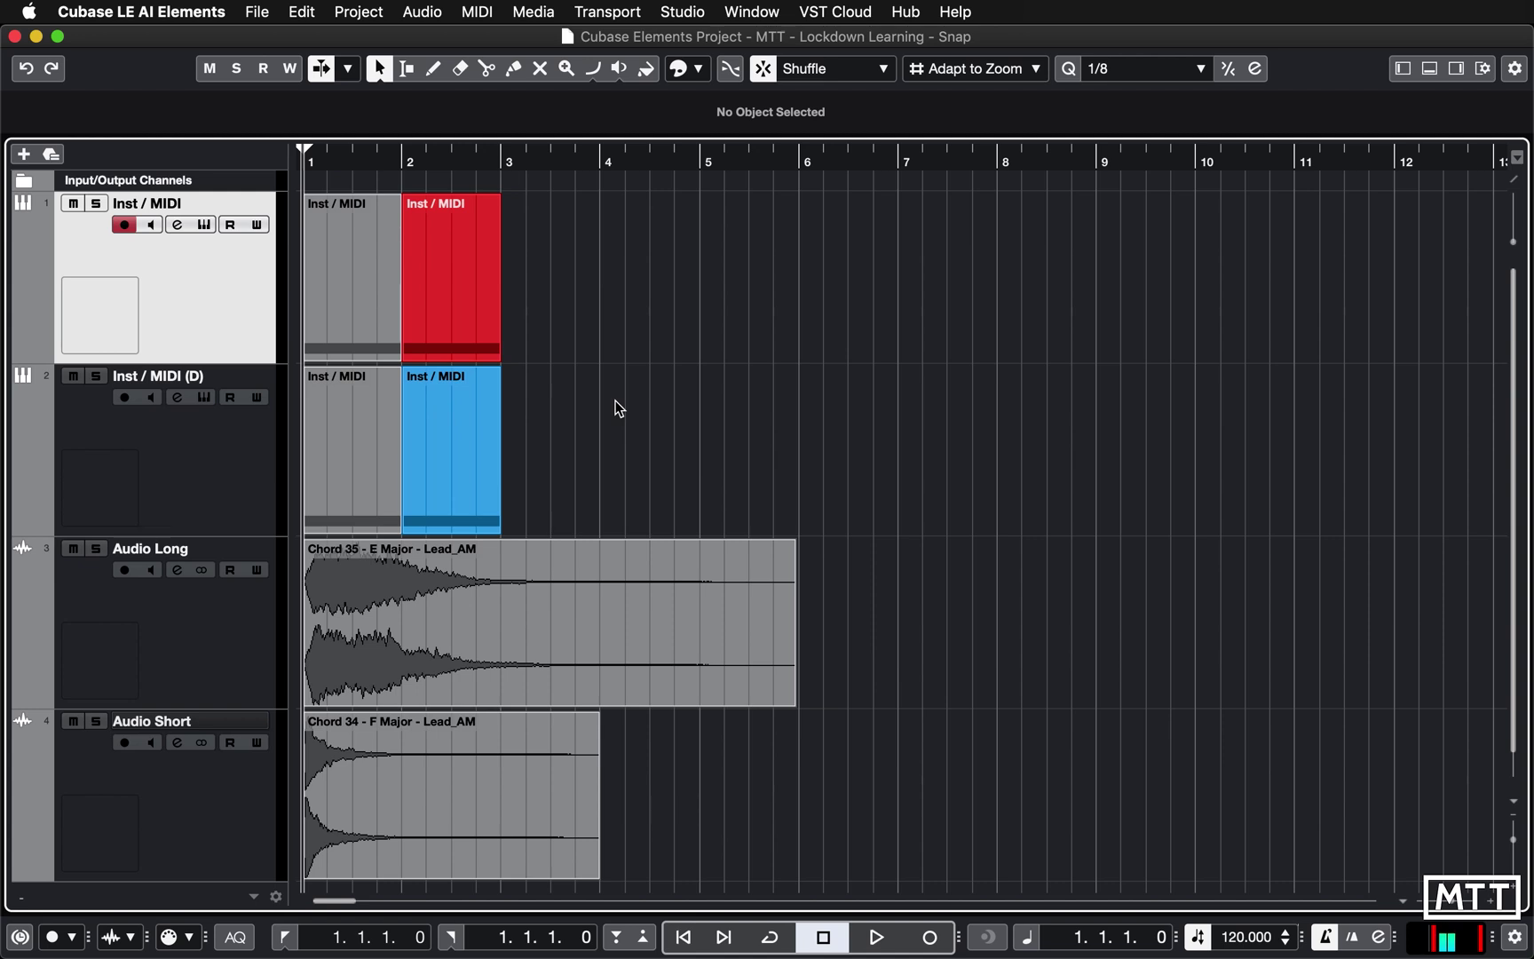
Keep Shuffle snapping, drag Chord 35 to start at 6.2.4.52, and place the playhead at 7.1.2.89.
click(849, 75)
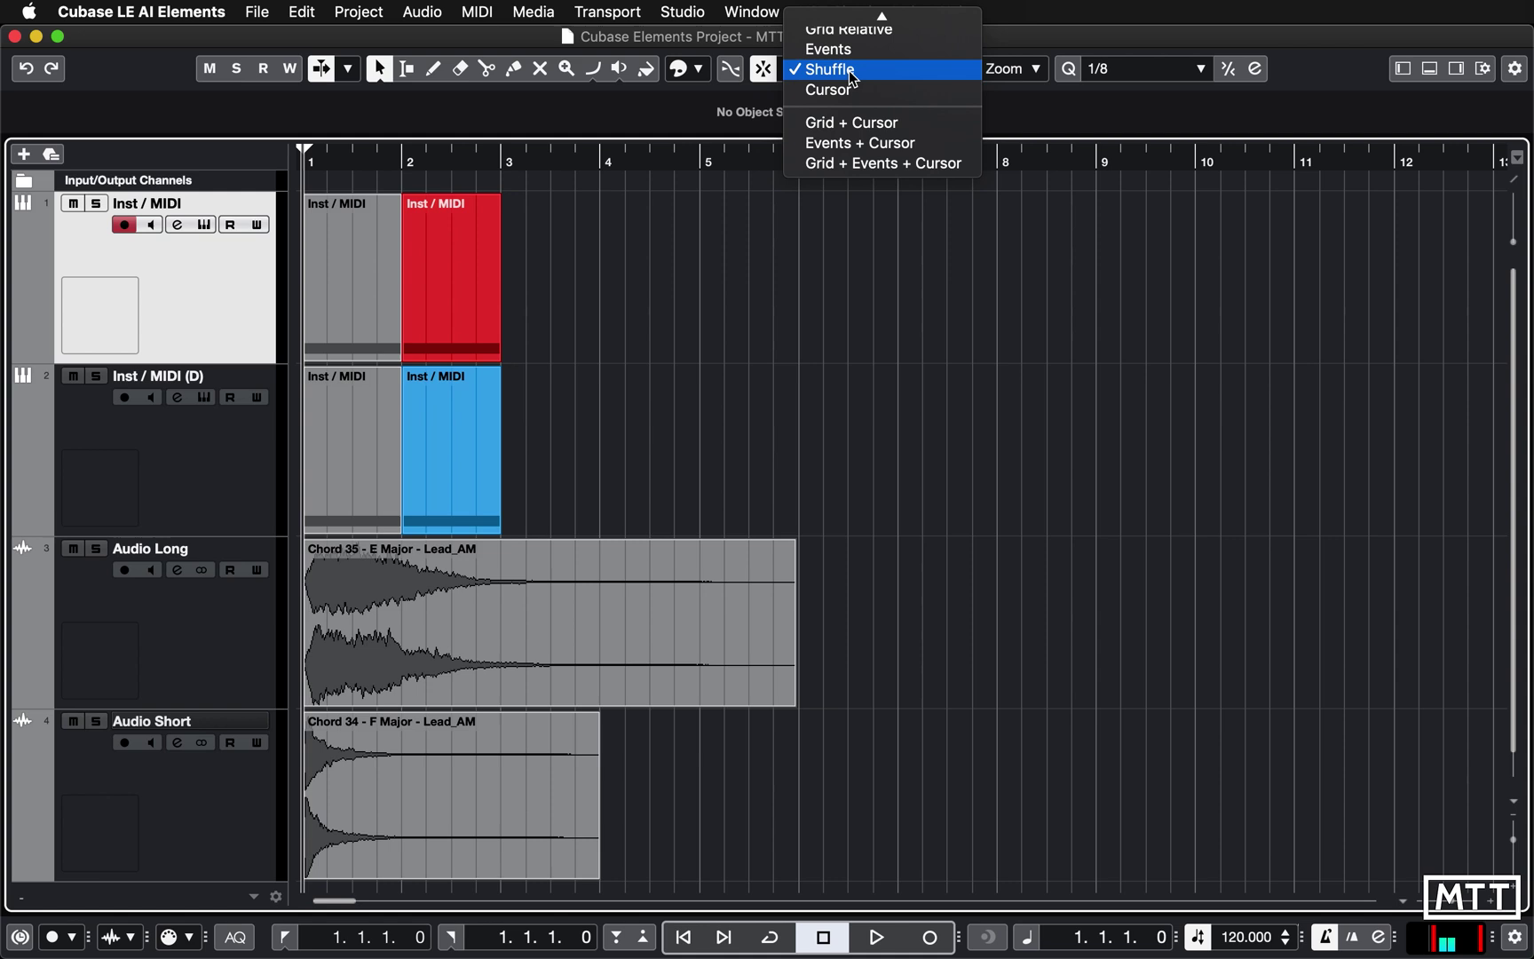
click(747, 343)
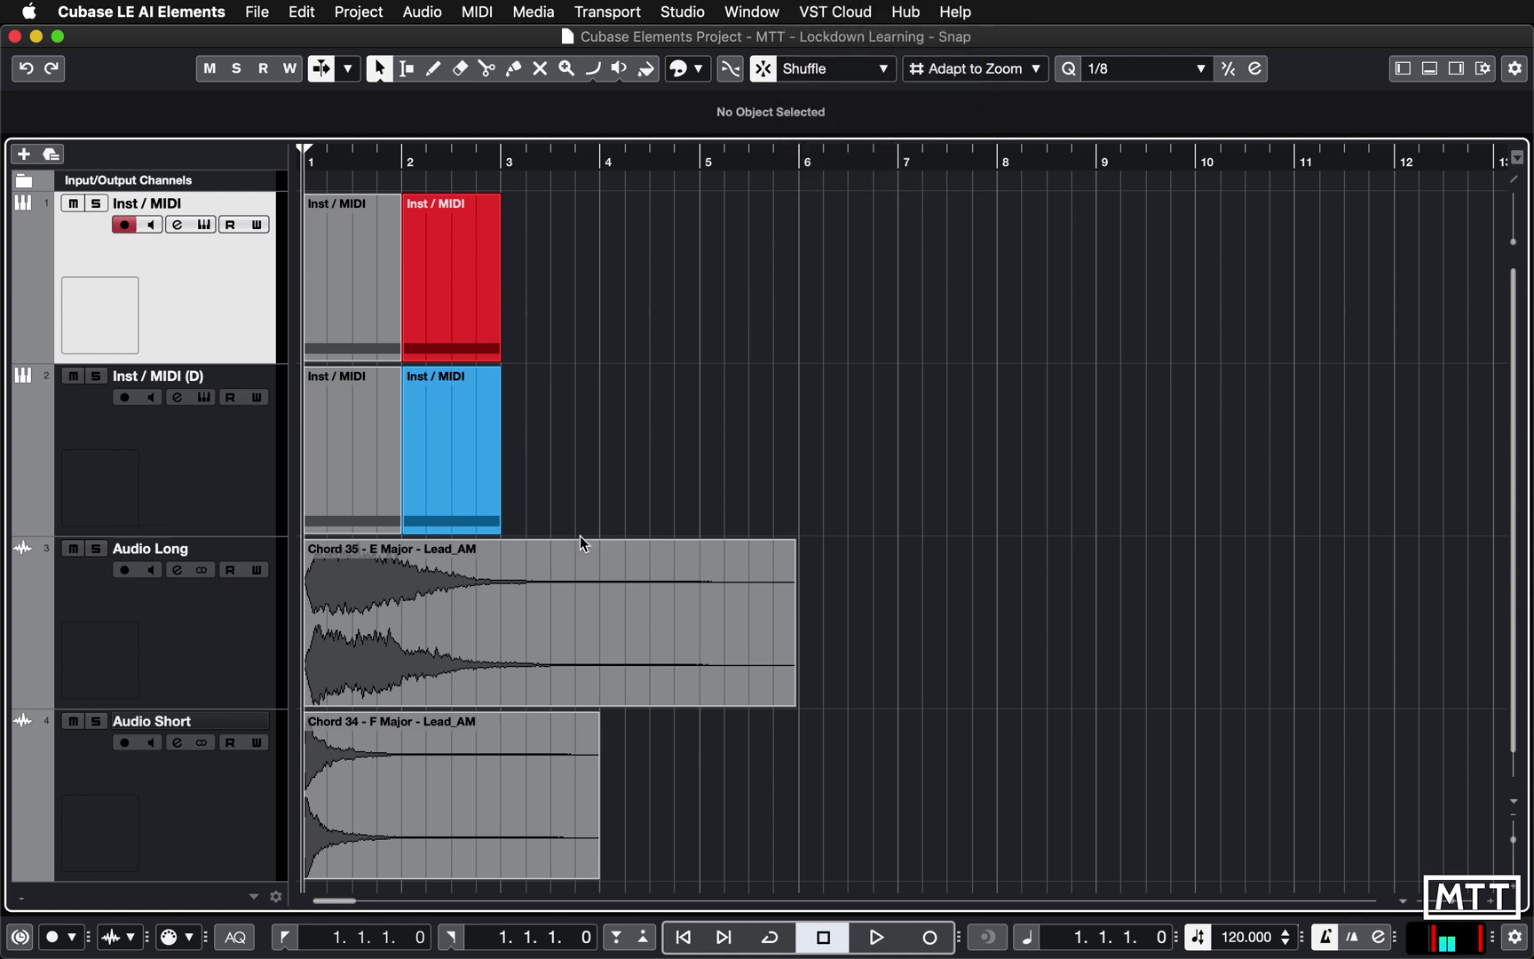
click(586, 622)
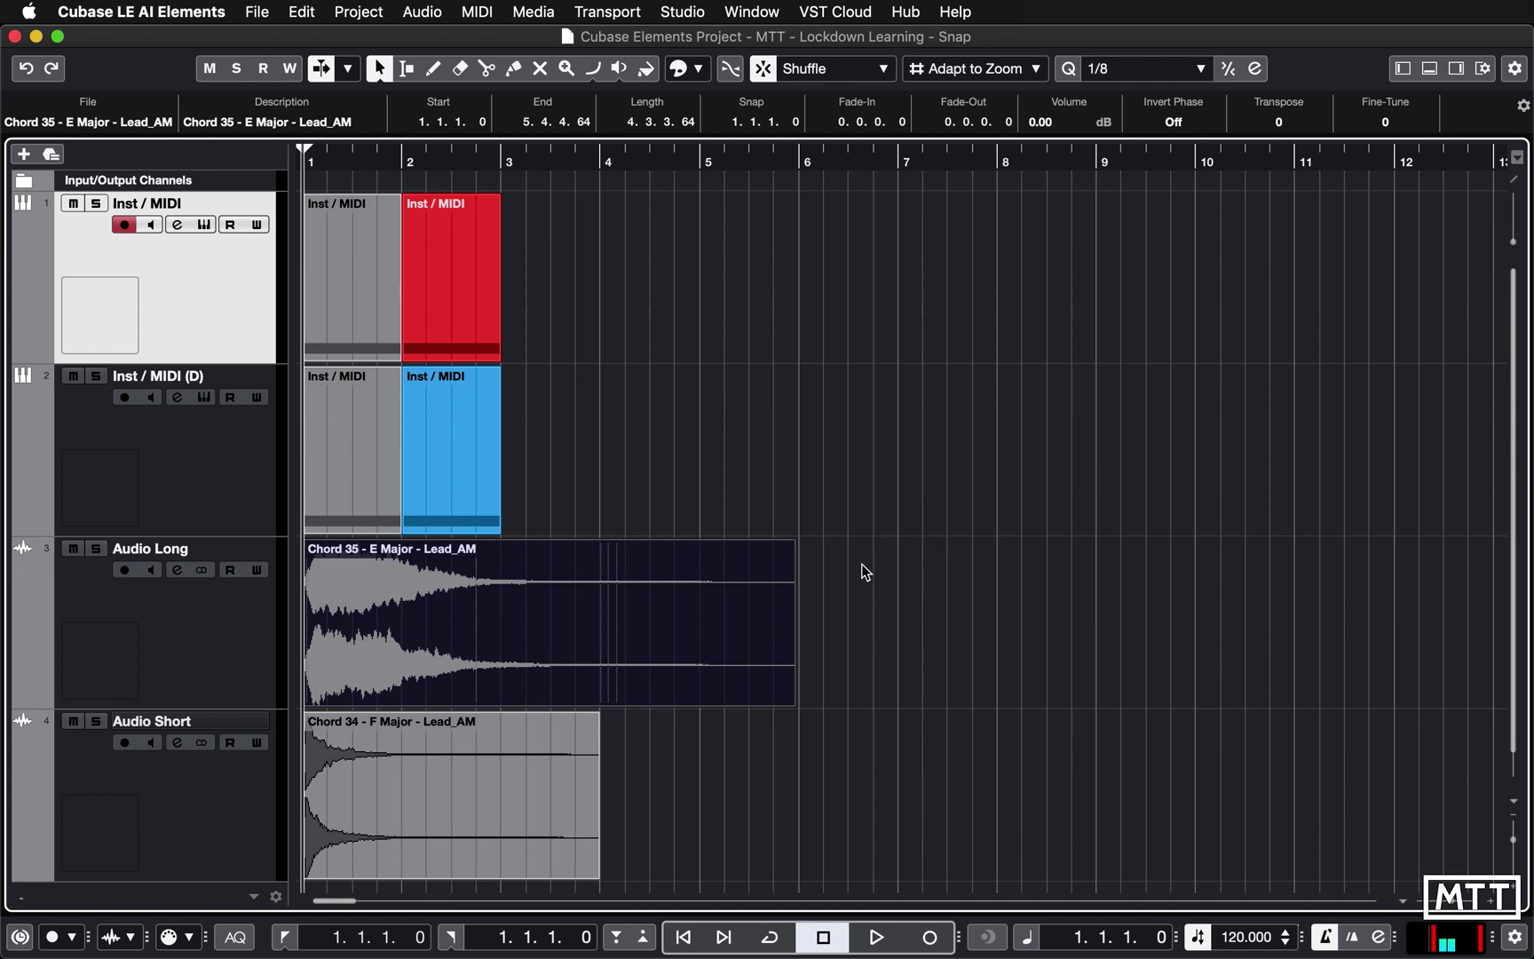
drag(692, 595, 1270, 586)
drag(911, 156, 903, 555)
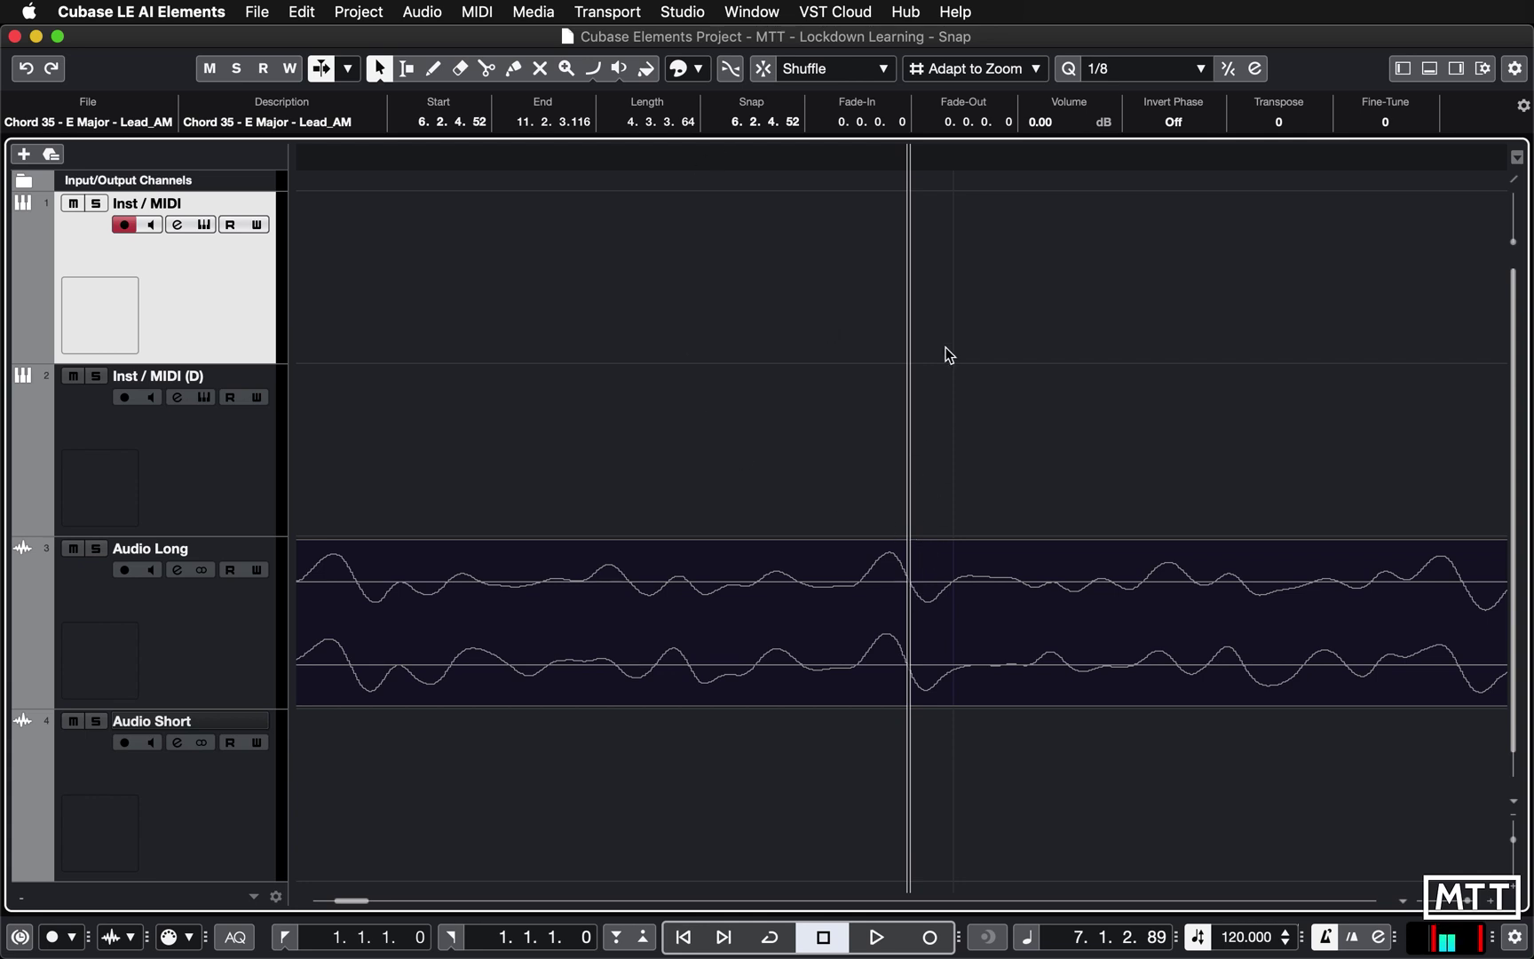
Choose Cursor snapping, split the Audio Long event at 7.1.2.89, then undo the split.
click(884, 71)
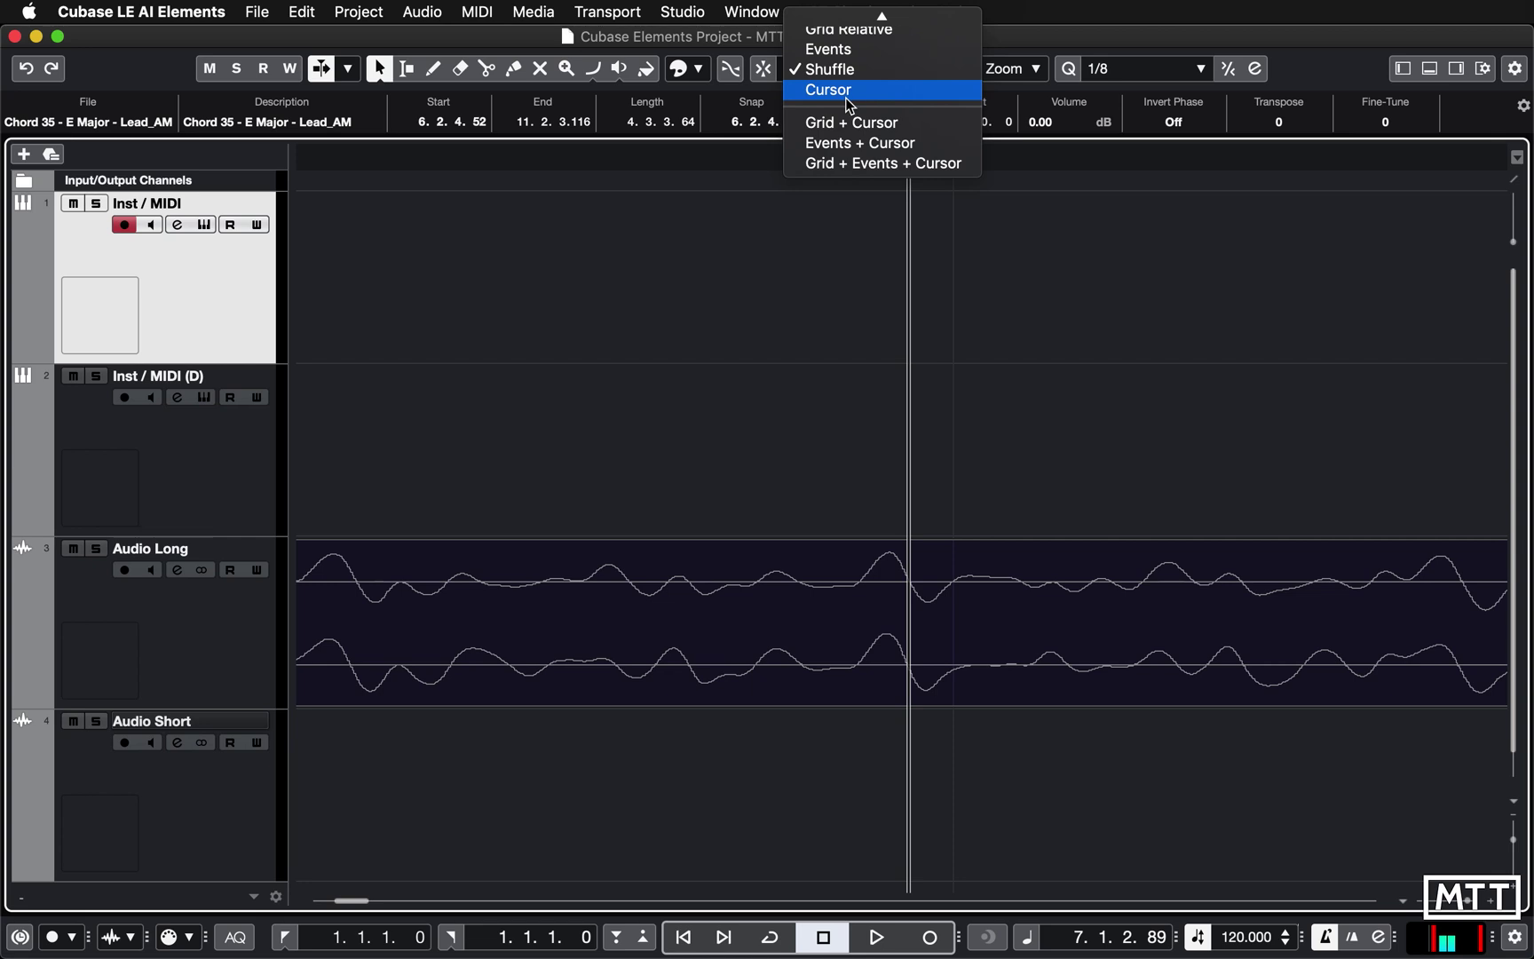
click(843, 92)
click(487, 69)
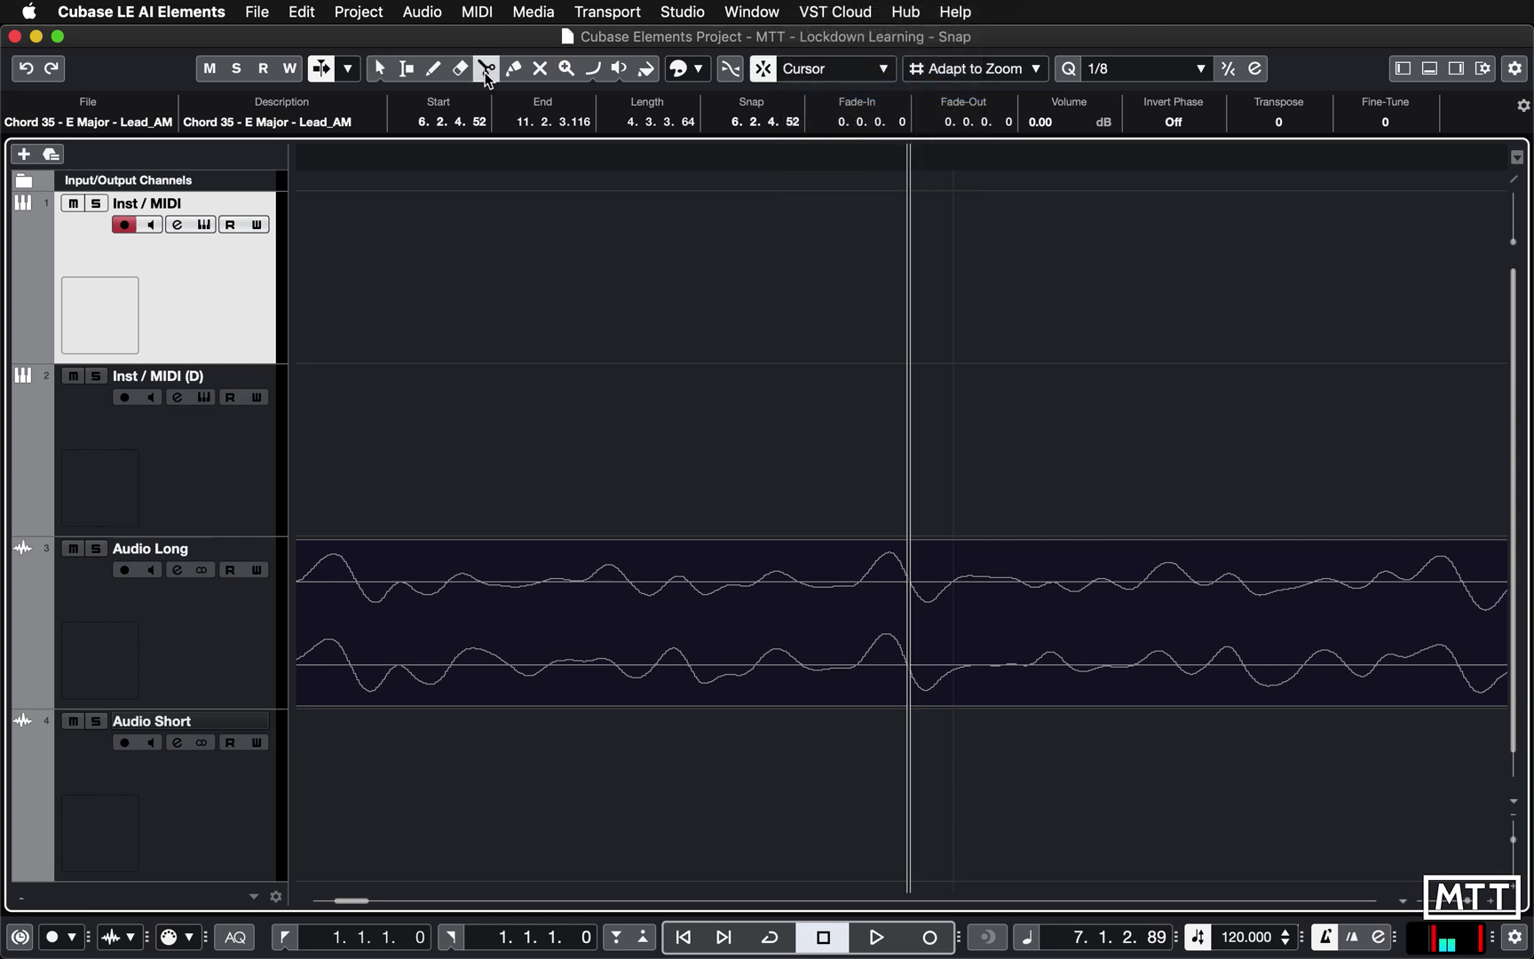
click(930, 639)
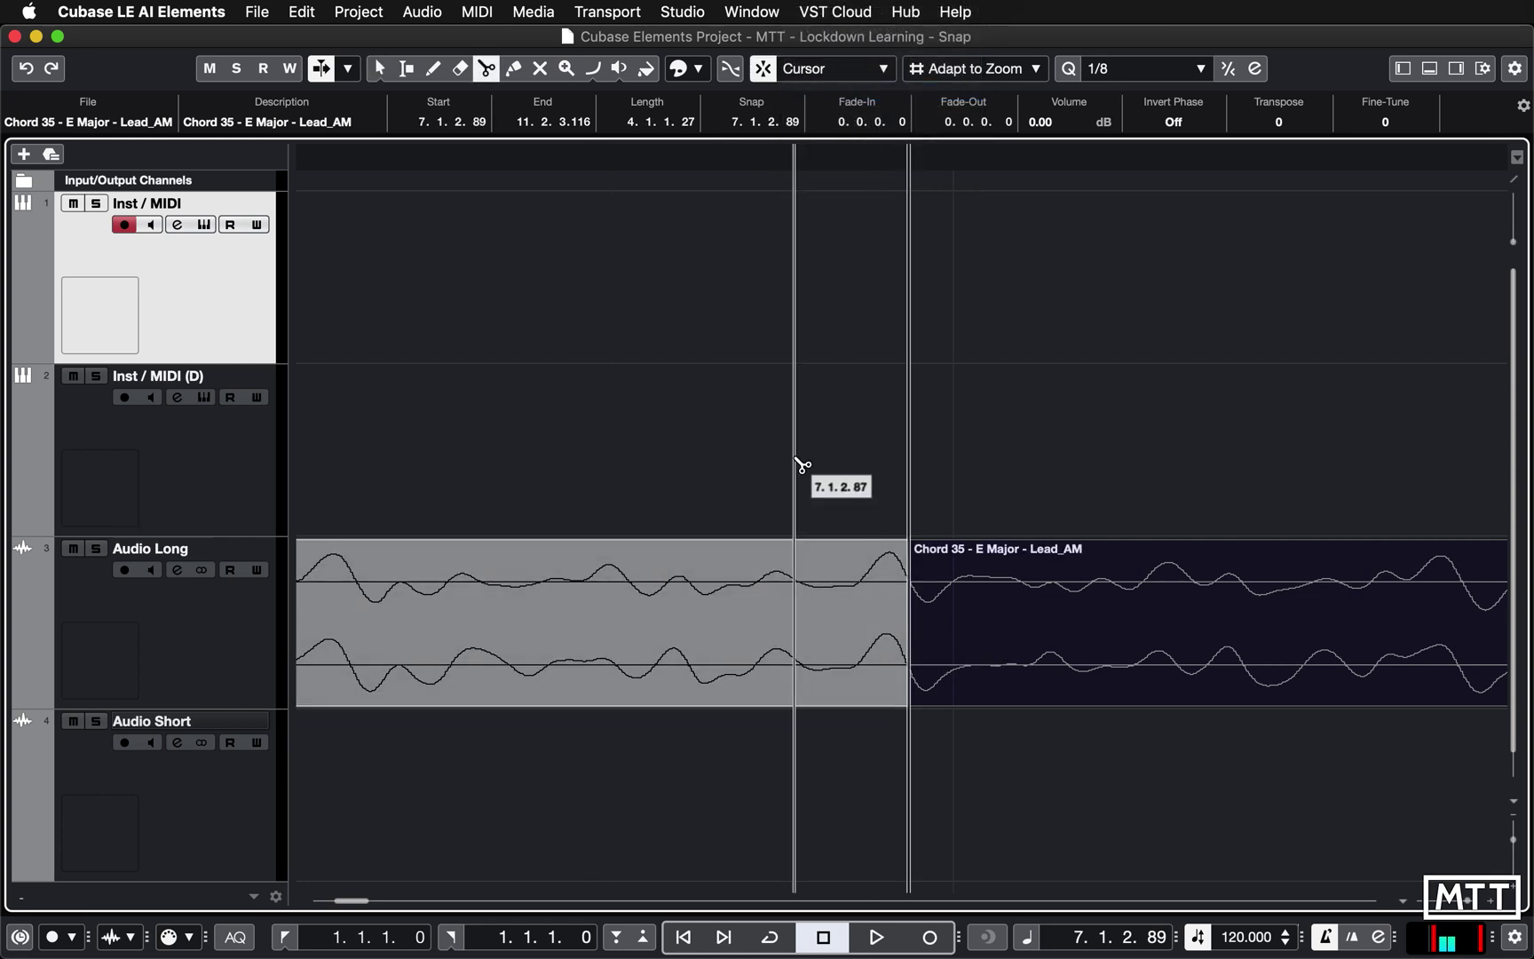
key(super+z)
Zoom out and review the snap type list, keeping Cursor, then zoom around the project cursor.
key(g)
key(g)
key(g)
key(g)
key(g)
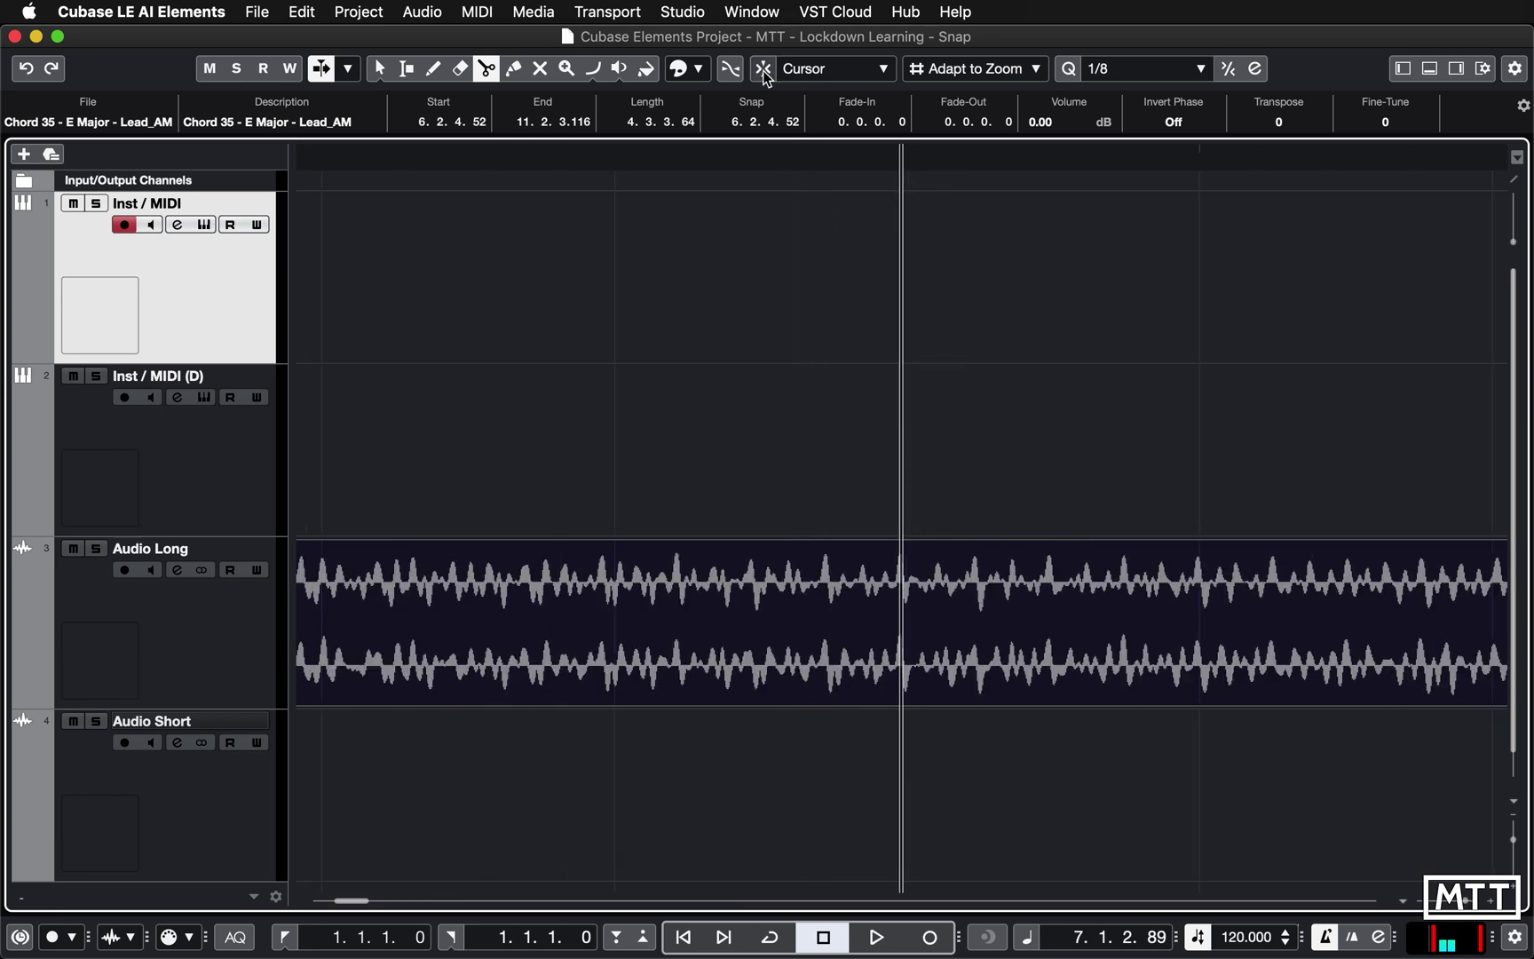
click(822, 69)
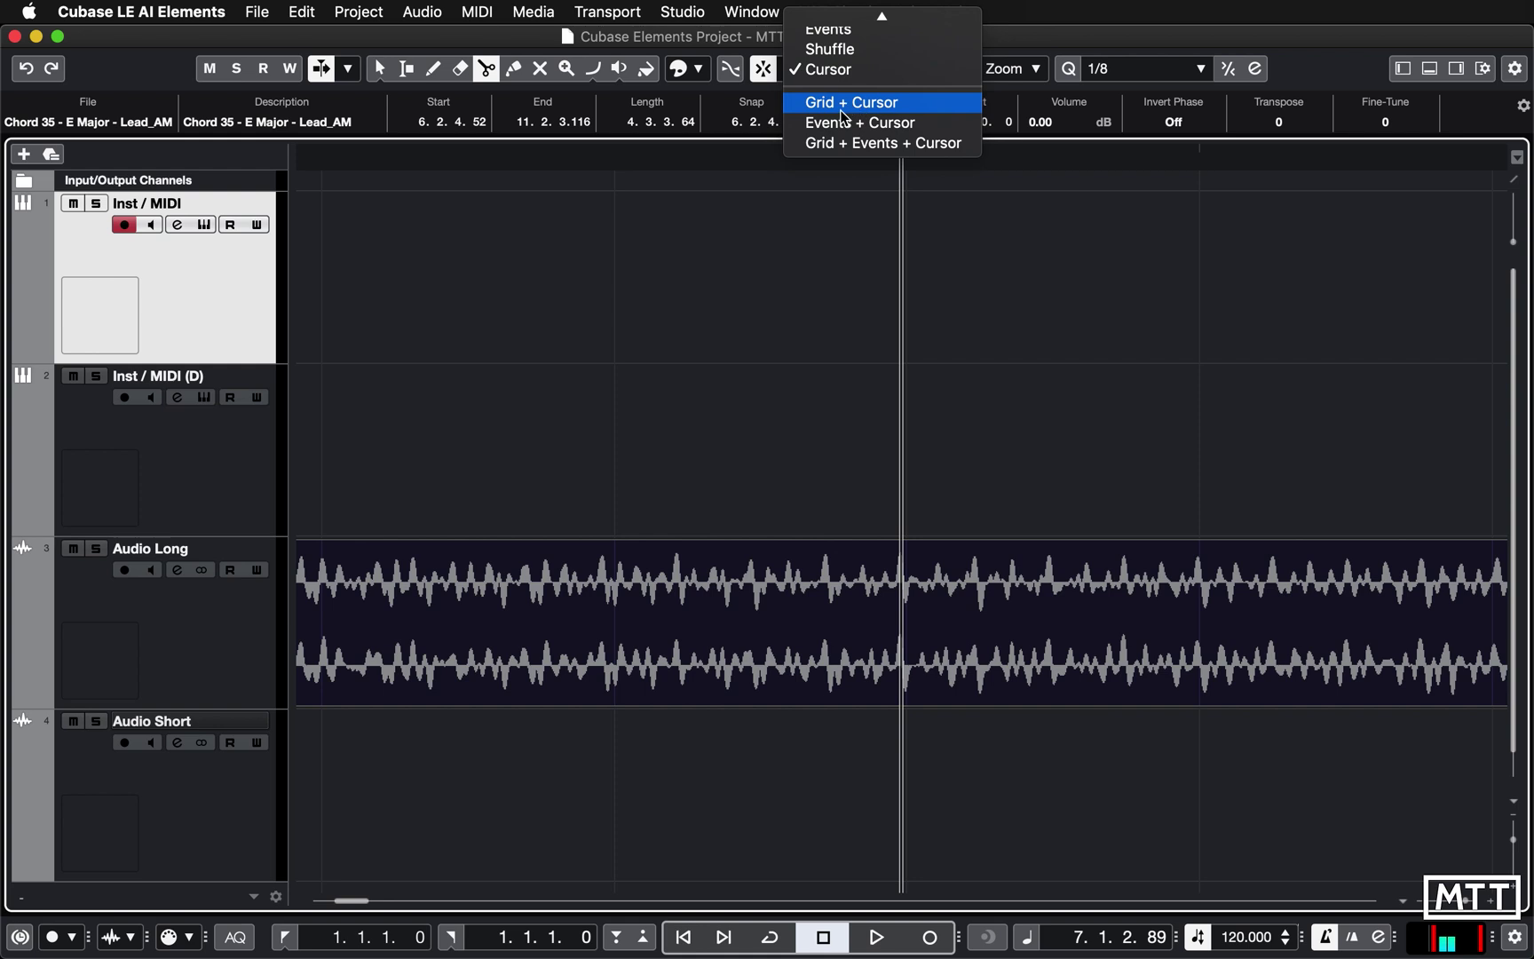
scroll(843, 100, up, 2)
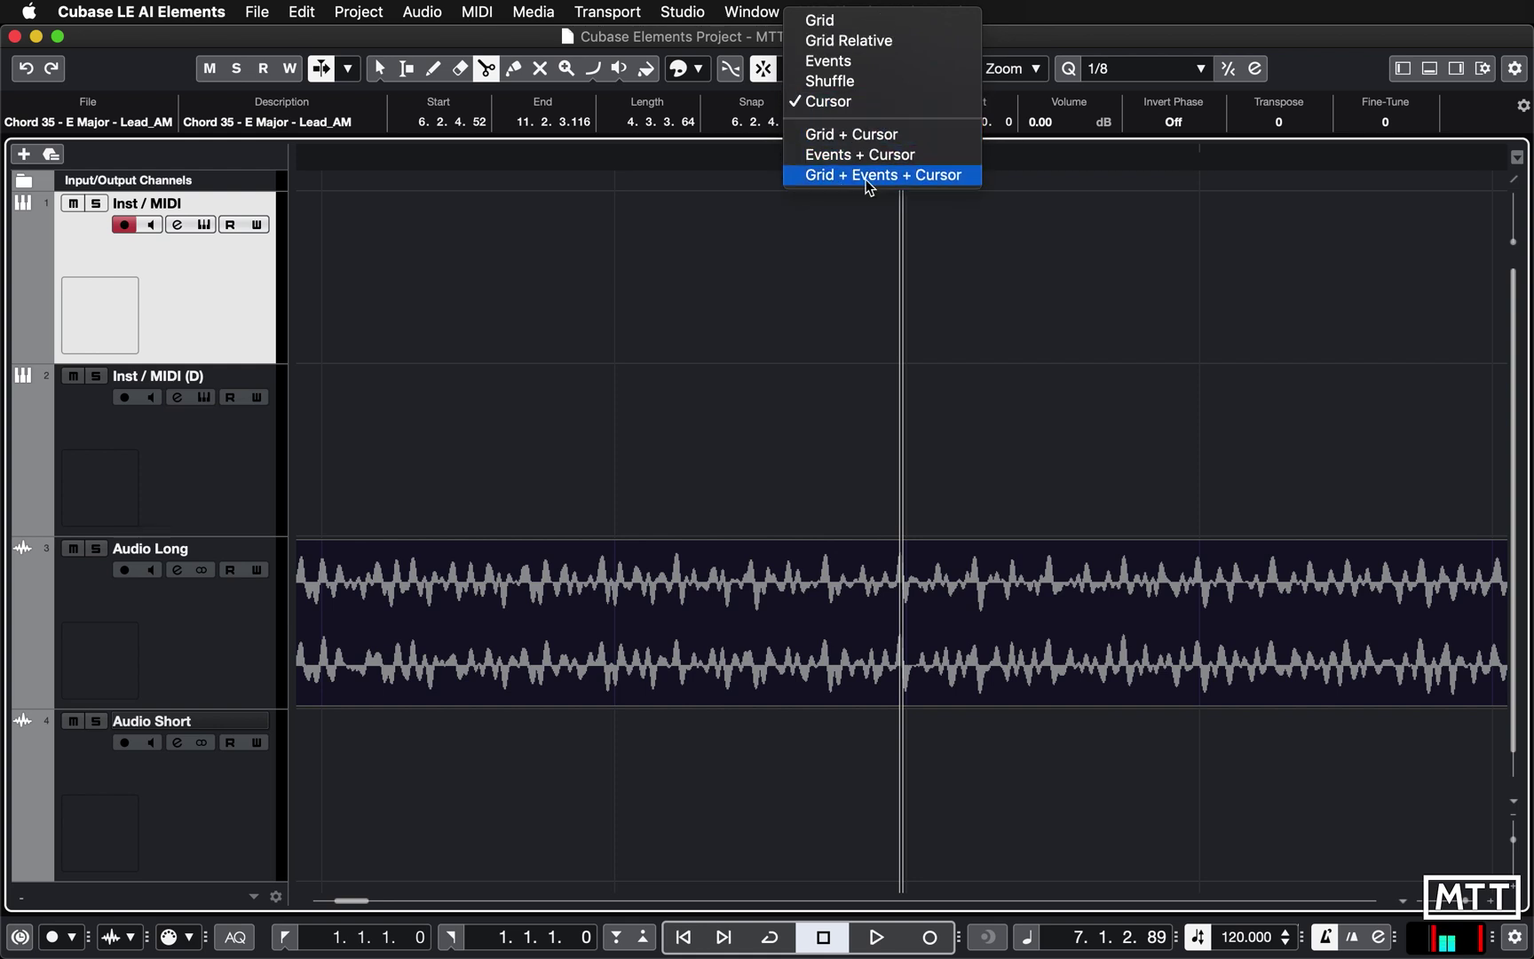
click(1028, 44)
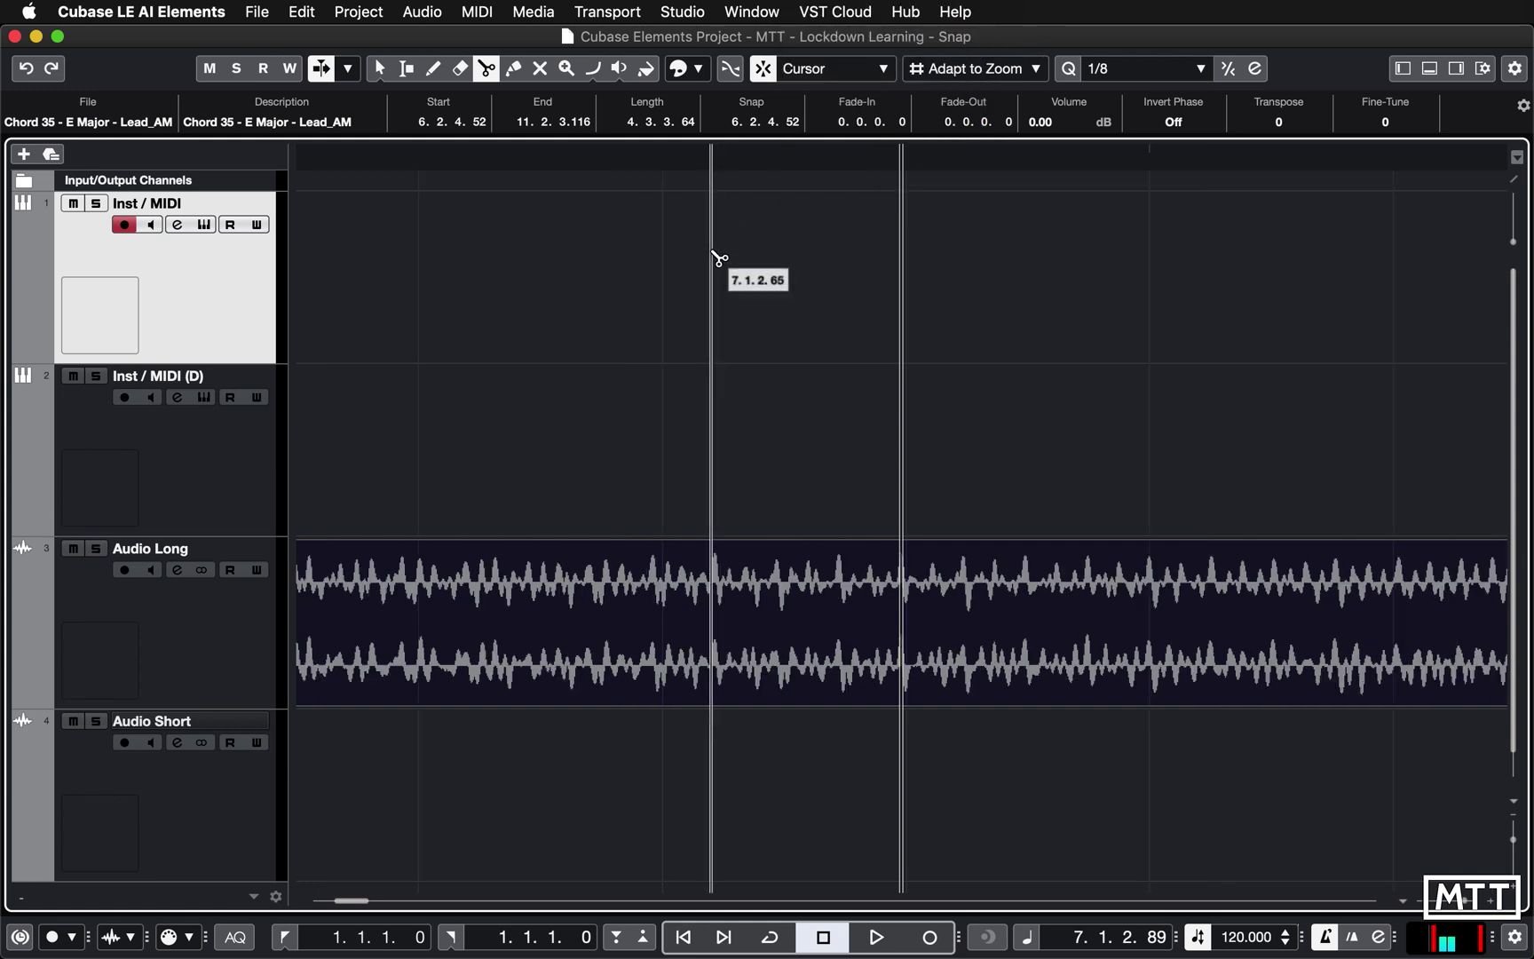
key(h)
key(h)
key(h)
key(h)
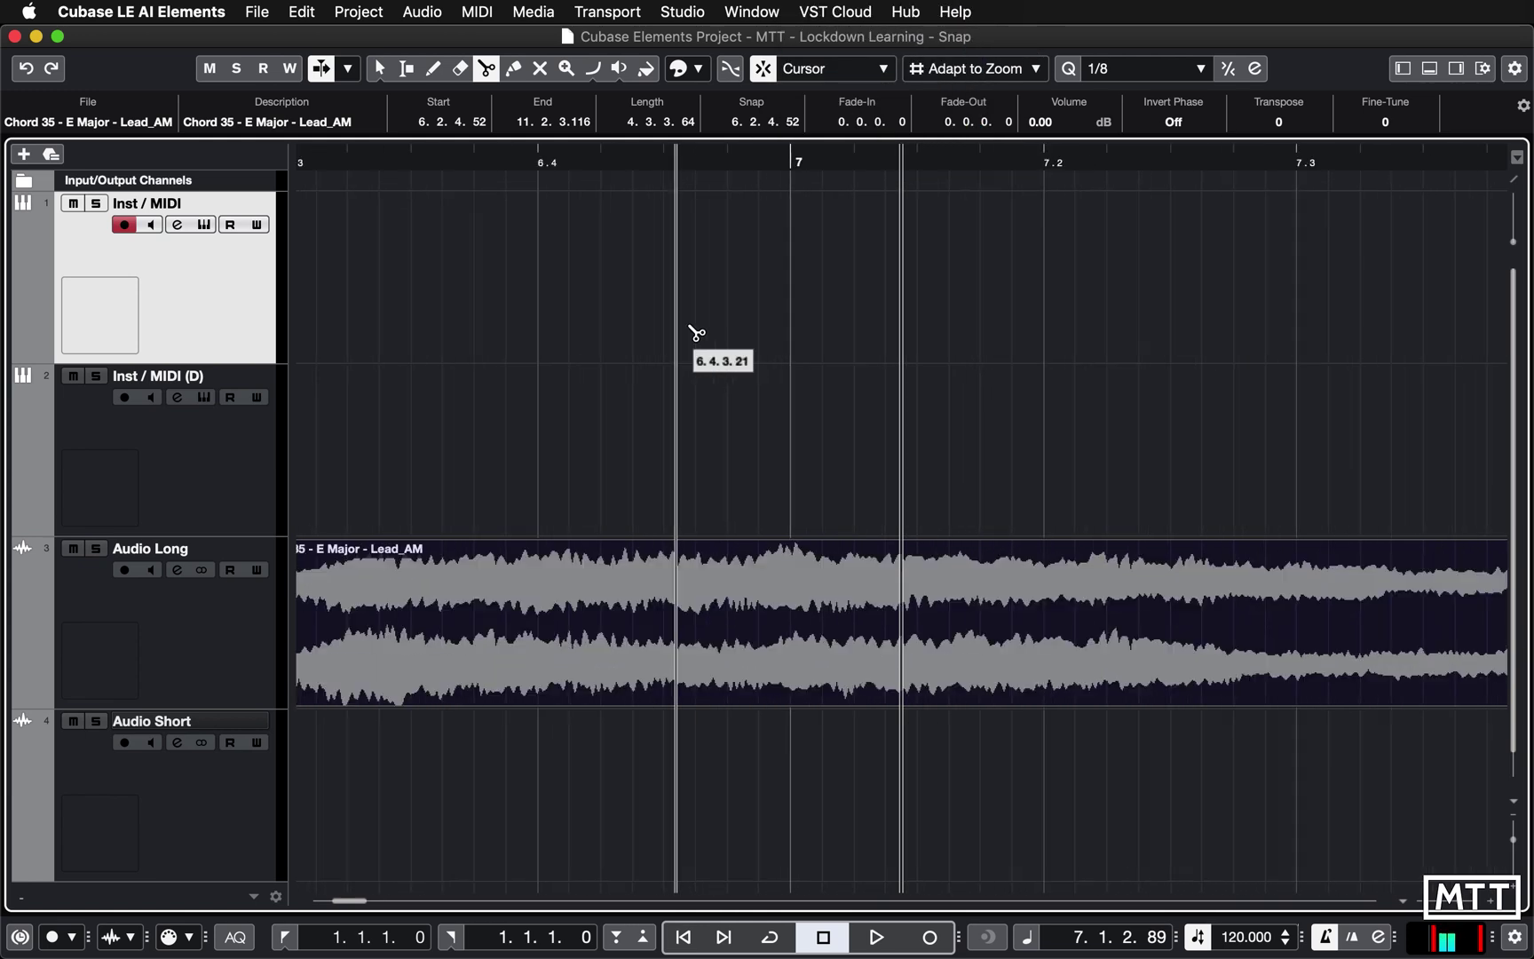
key(g)
key(g)
Change the snap type to Shuffle and confirm it stays selected.
click(830, 68)
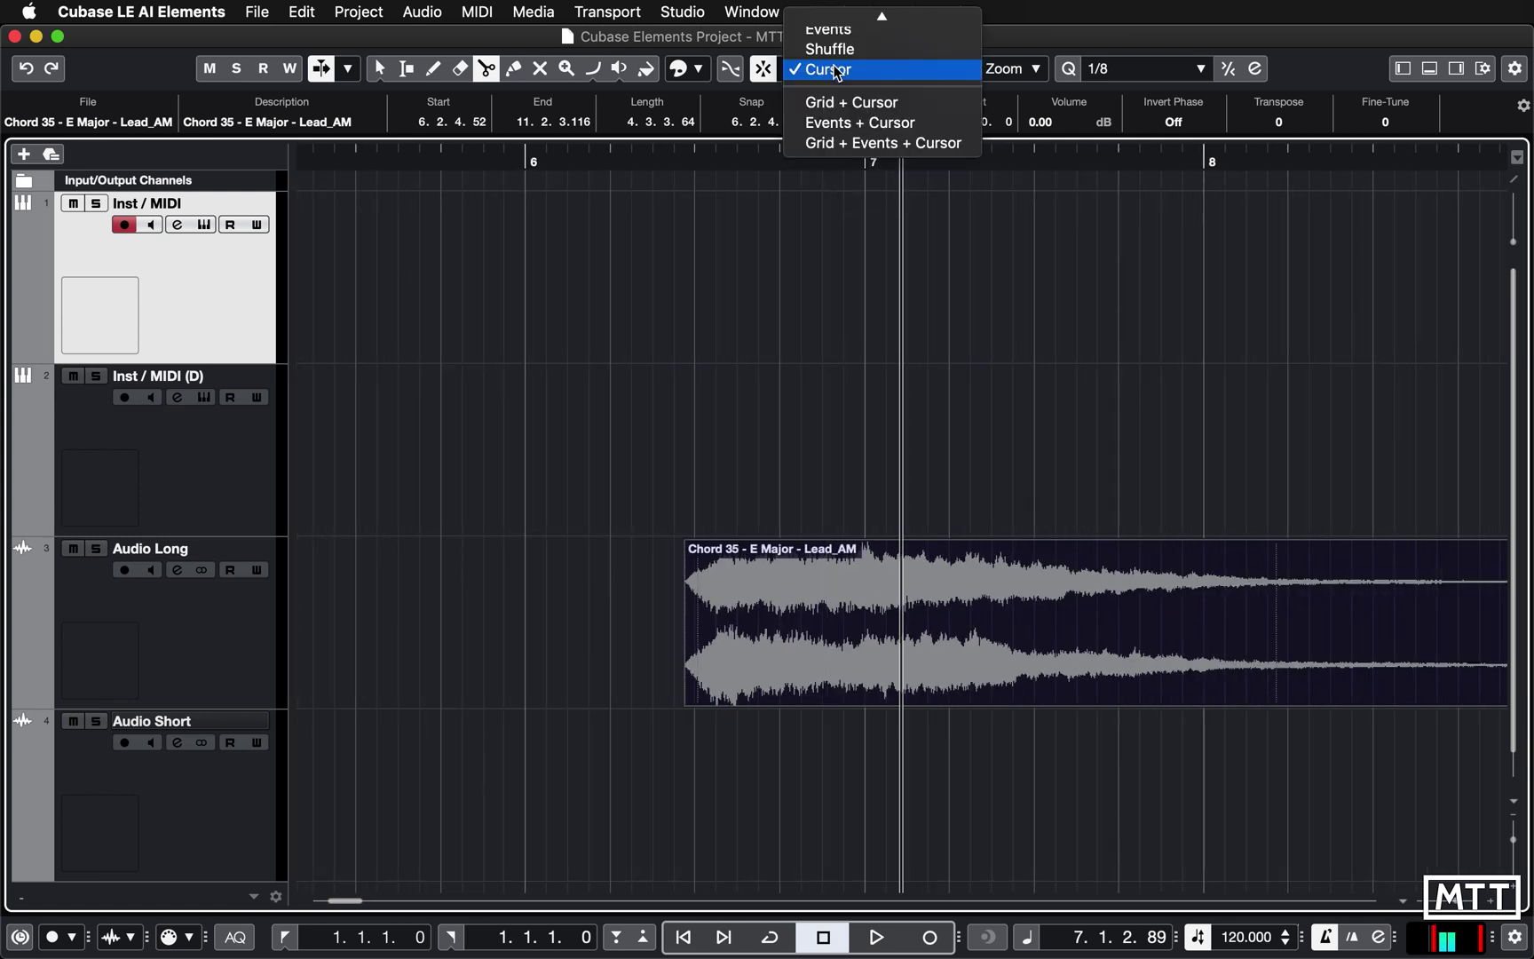
click(830, 49)
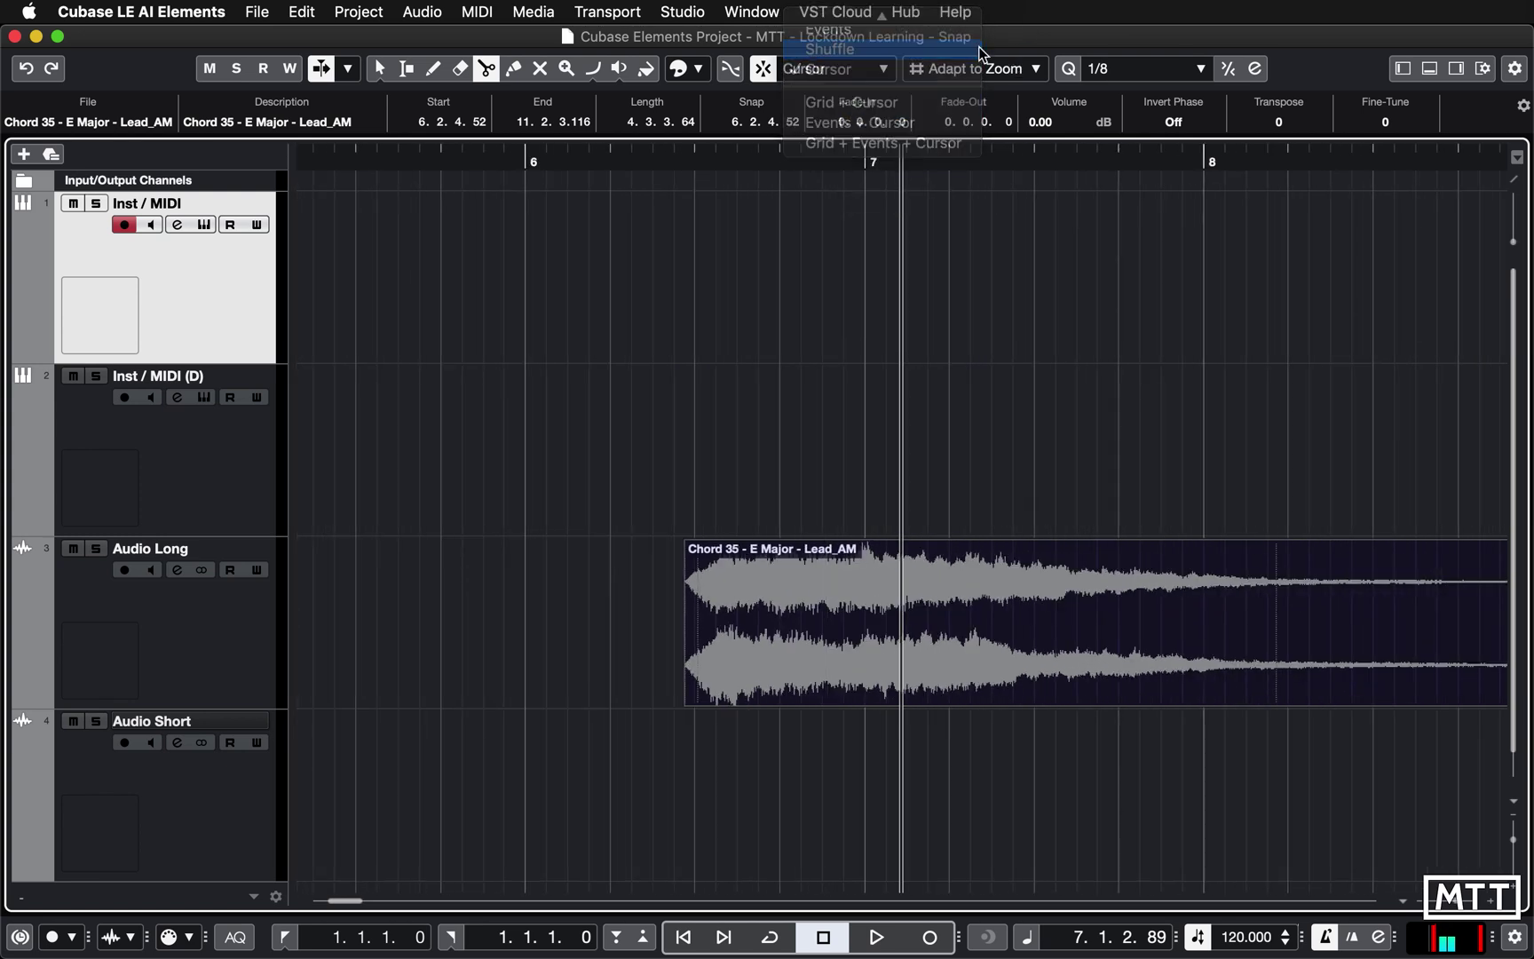
click(824, 69)
scroll(815, 125, up, 1)
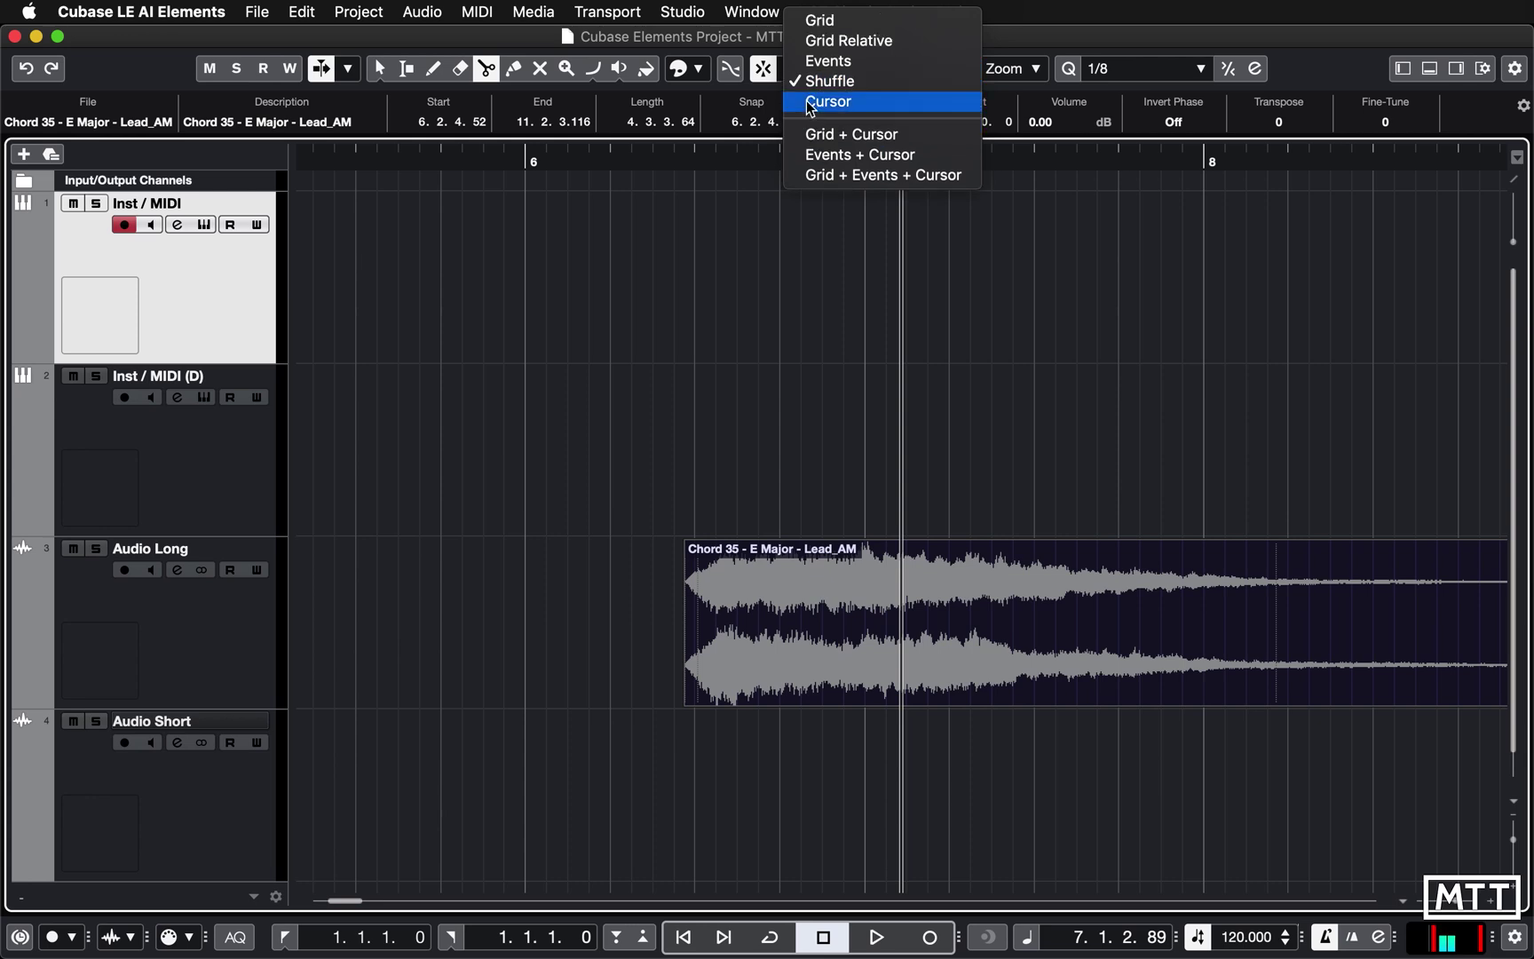
click(1008, 41)
Shuffle the Chord 35 event back to bar 1 with the Object Selection tool.
key(g)
key(g)
key(g)
key(g)
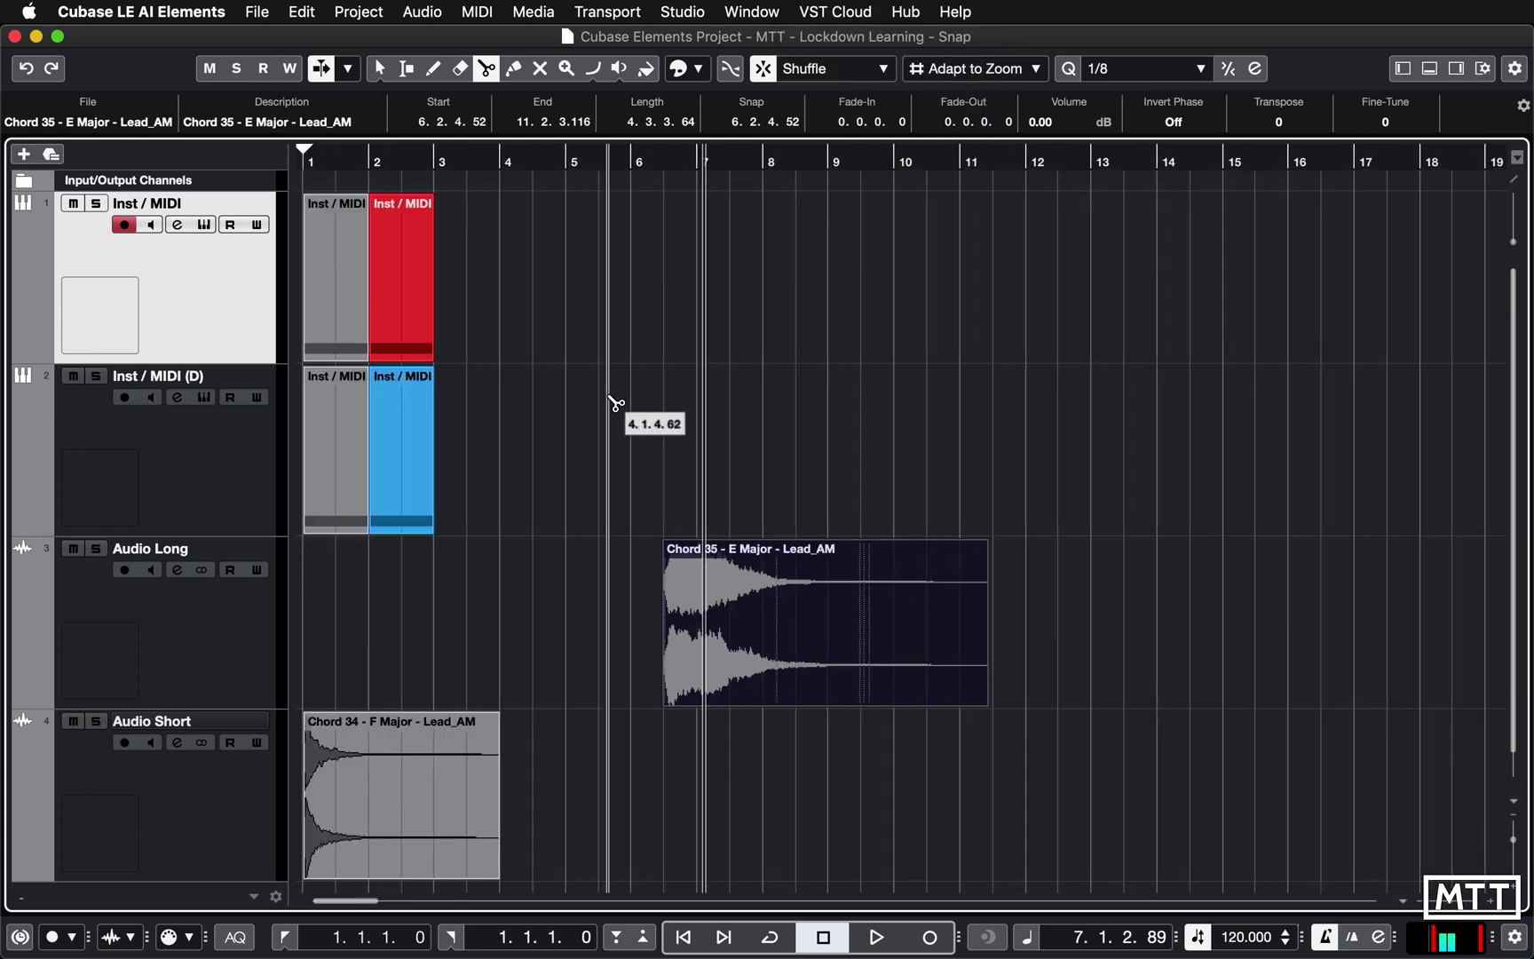
key(1)
drag(783, 619, 463, 614)
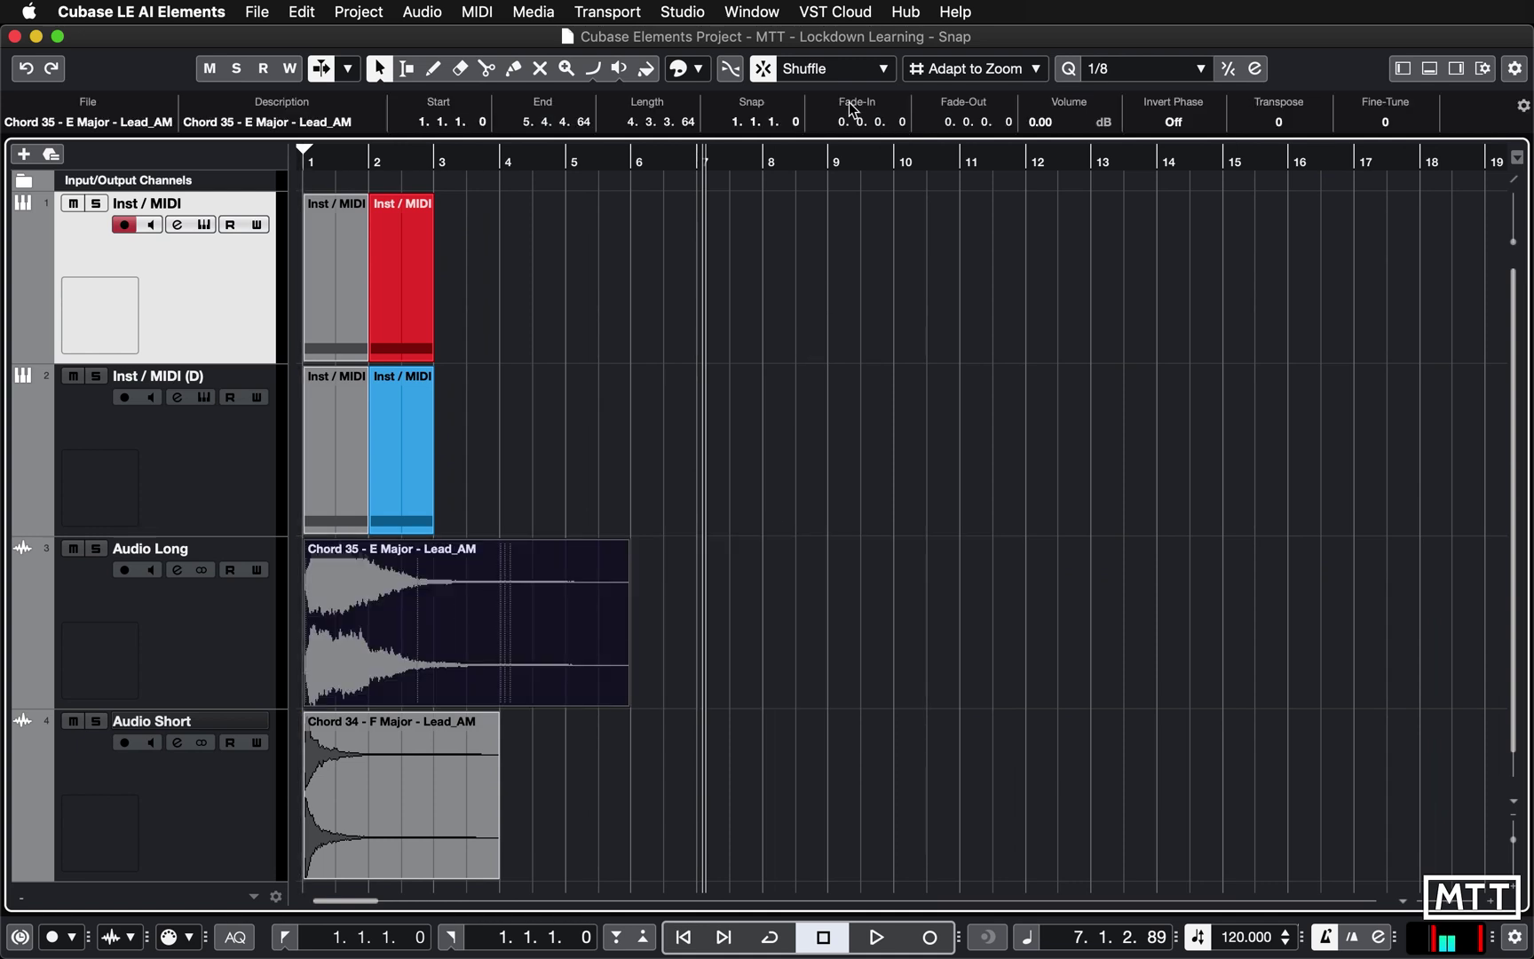
Set the snap type to Grid and delete the two MIDI parts at bar 2.
click(821, 68)
scroll(853, 23, up, 1)
click(853, 17)
click(497, 313)
drag(497, 313, 400, 475)
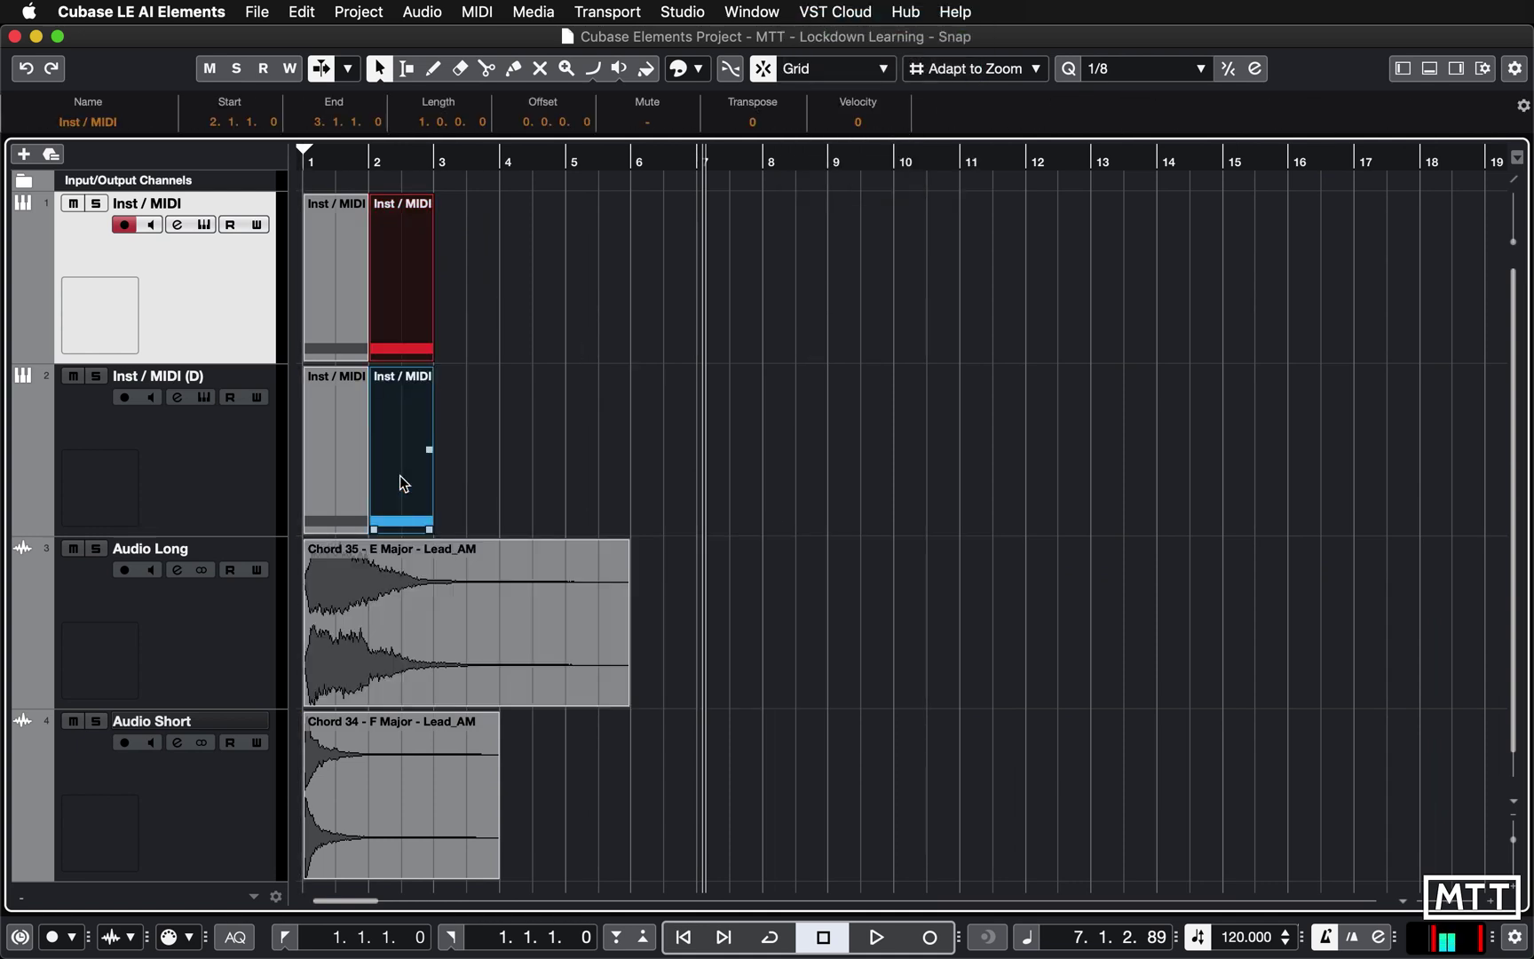
key(Delete)
Remove the Inst / MIDI (D) track and return the playhead to the project start.
right_click(220, 462)
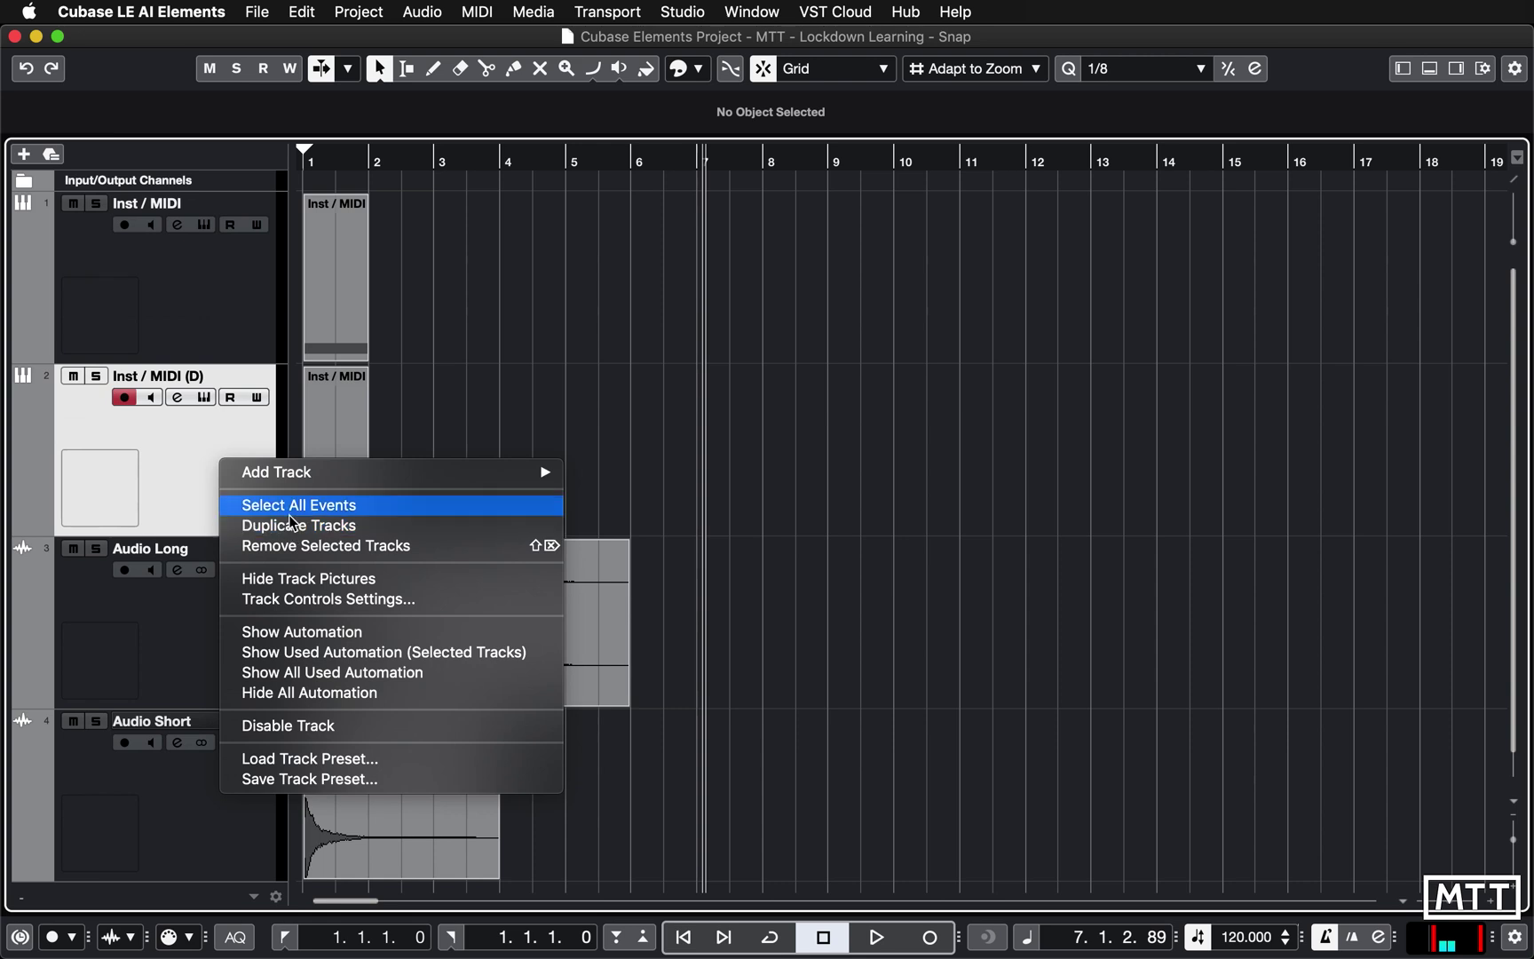
click(301, 545)
click(963, 375)
key(s)
scroll(555, 344, up, 6)
scroll(555, 344, down, 2)
Solo the Inst / MIDI track and play back its bar-1 part.
click(511, 323)
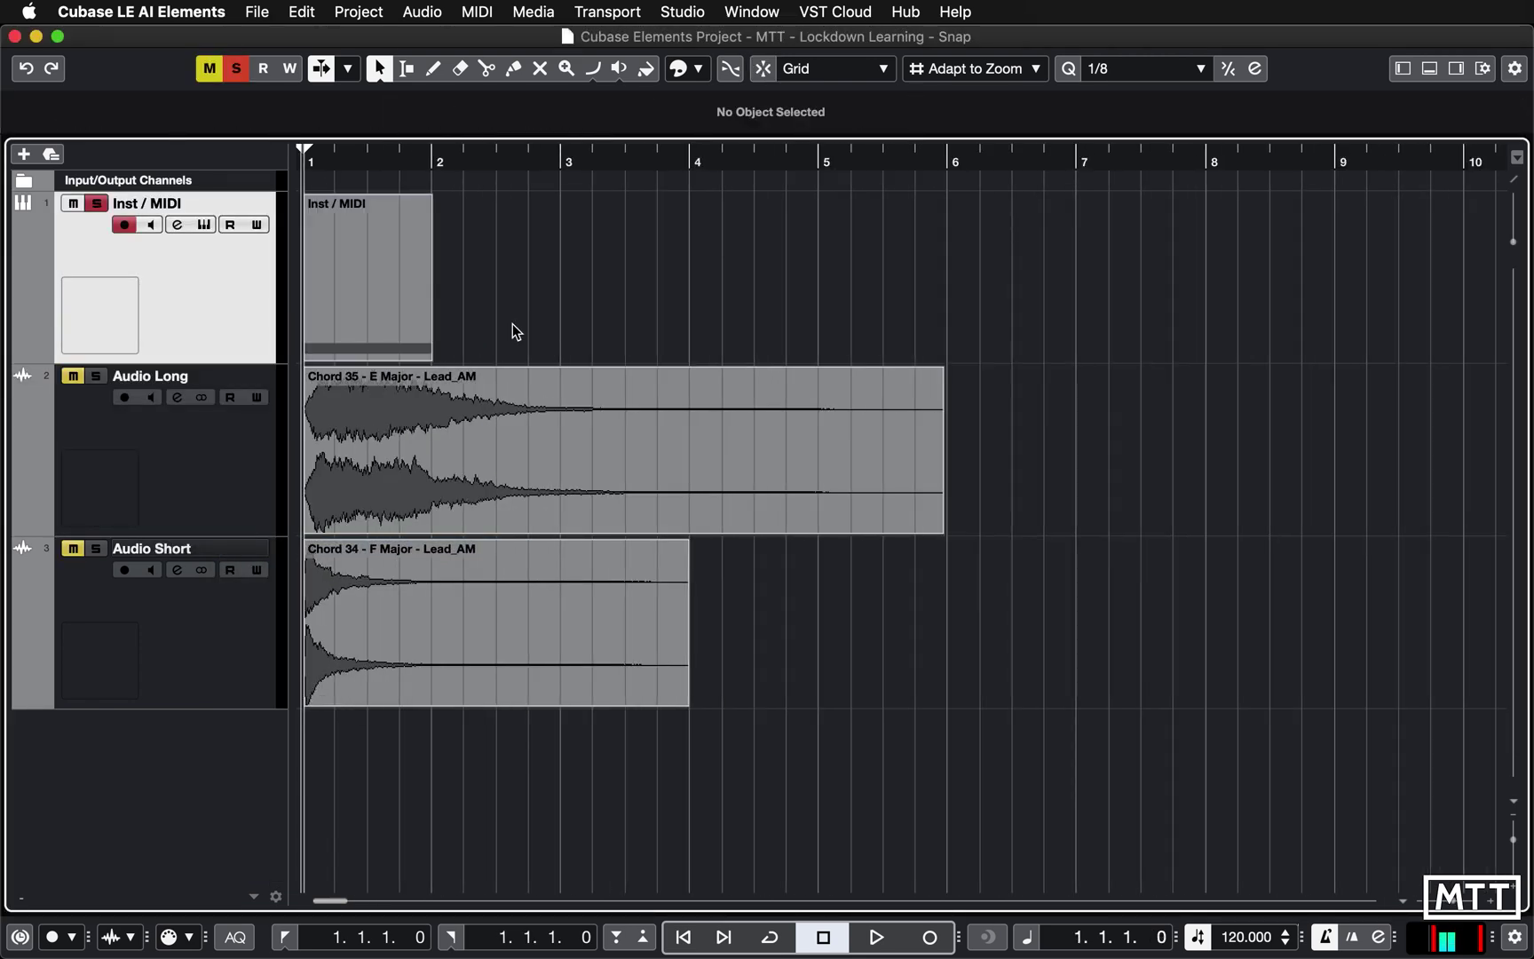
click(416, 324)
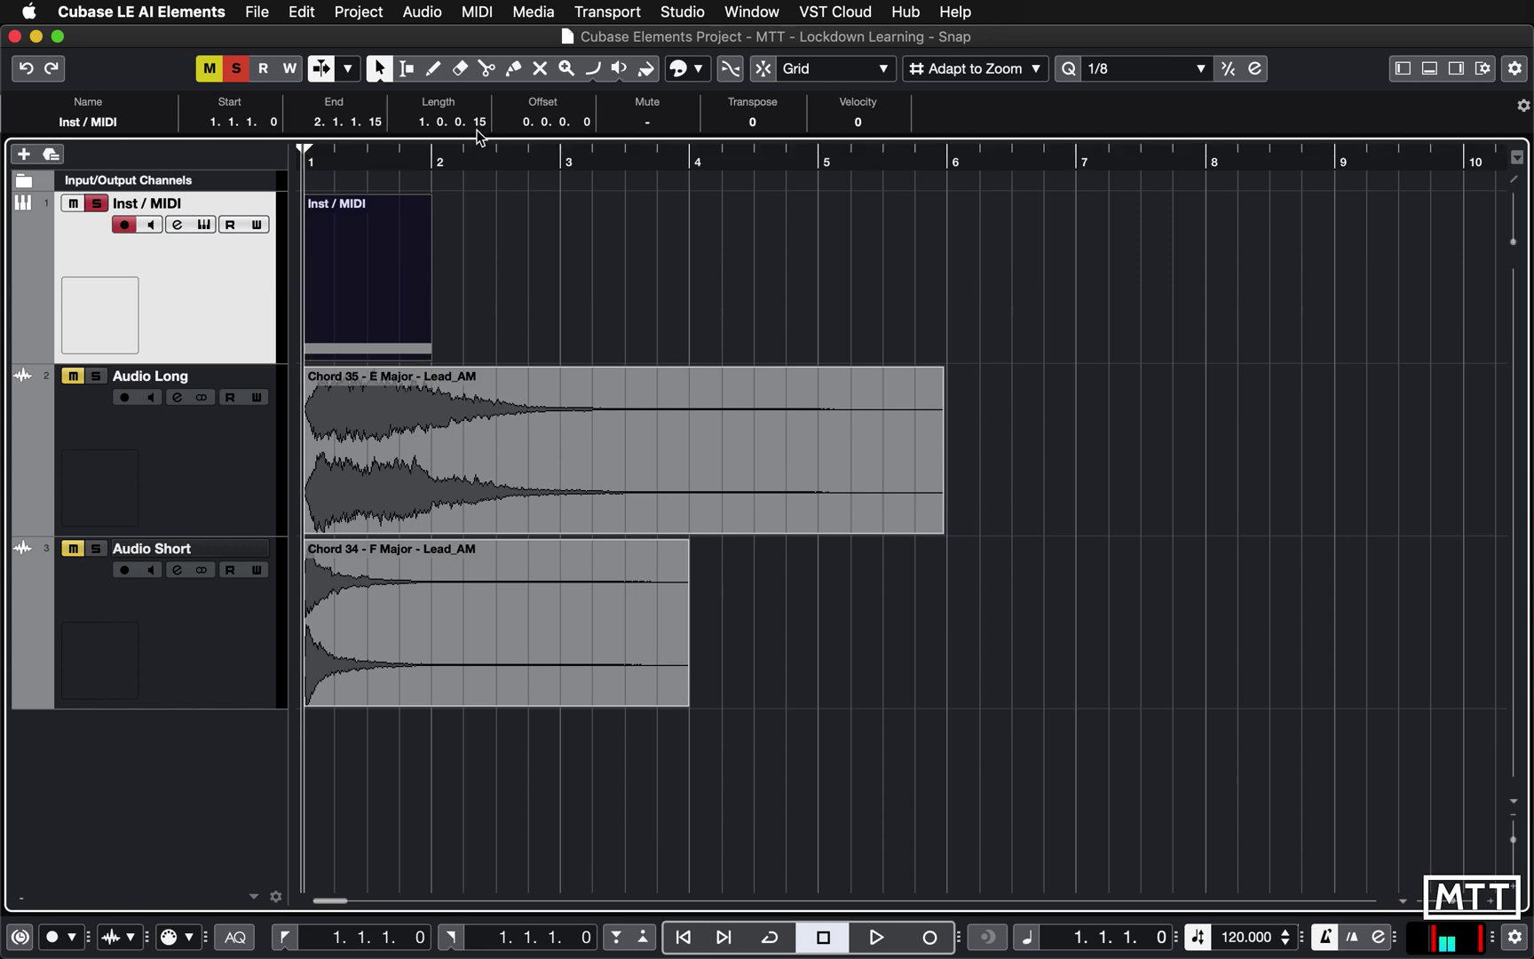
mouse_move(418, 311)
key(space)
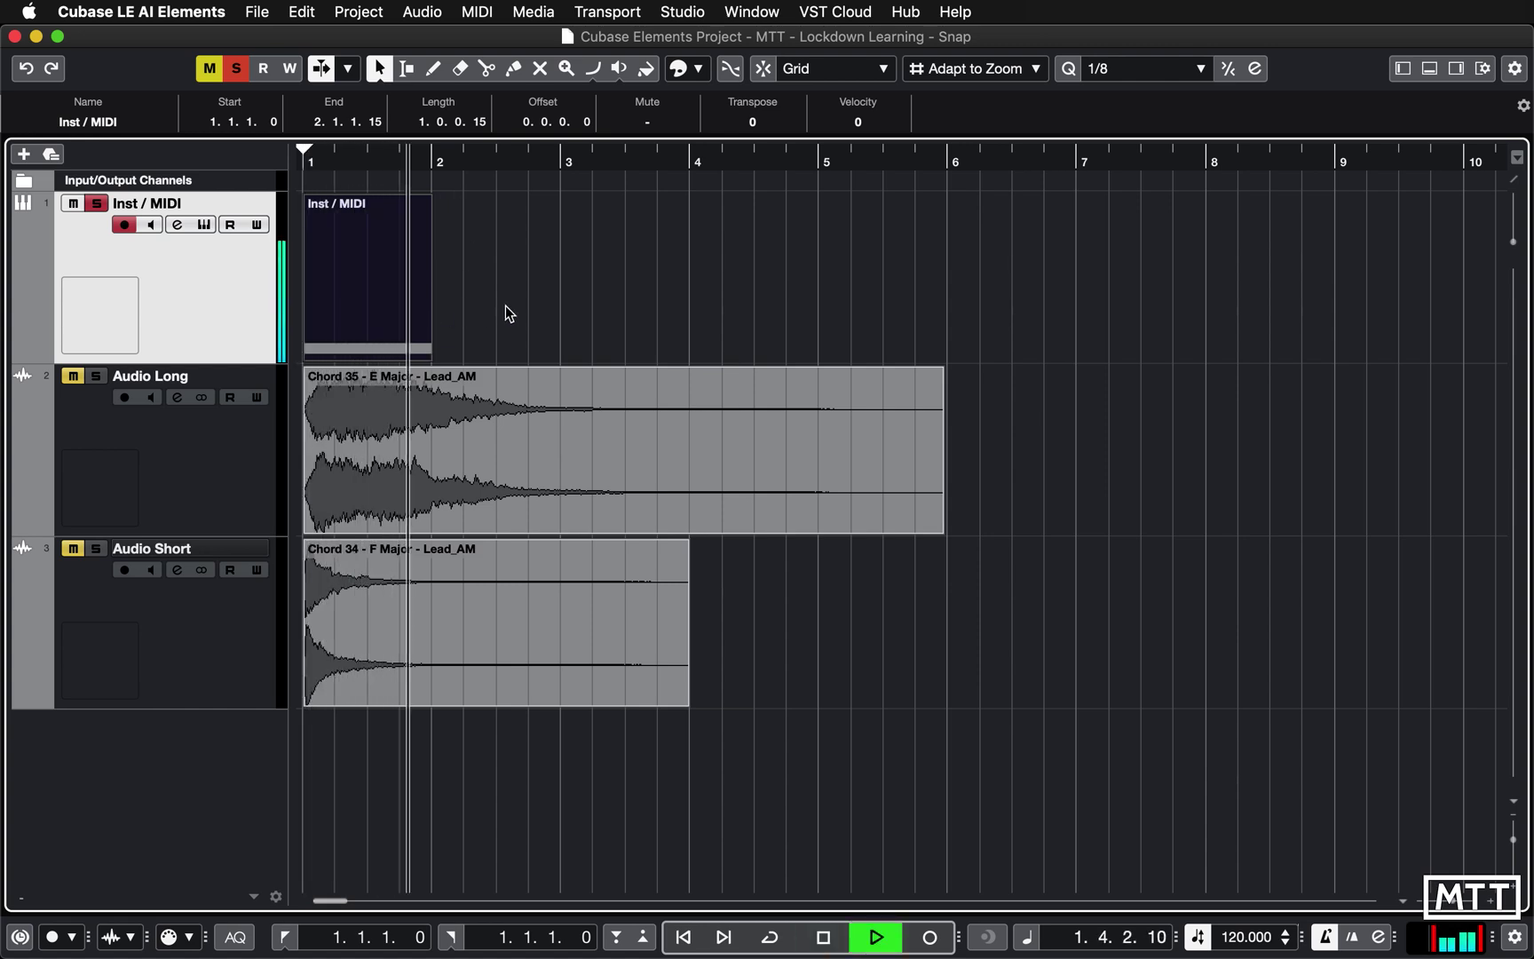
key(space)
Duplicate the MIDI part out to bar 10, audition it, then delete the copies from bar 2 on.
key(super+d)
click(694, 248)
click(493, 268)
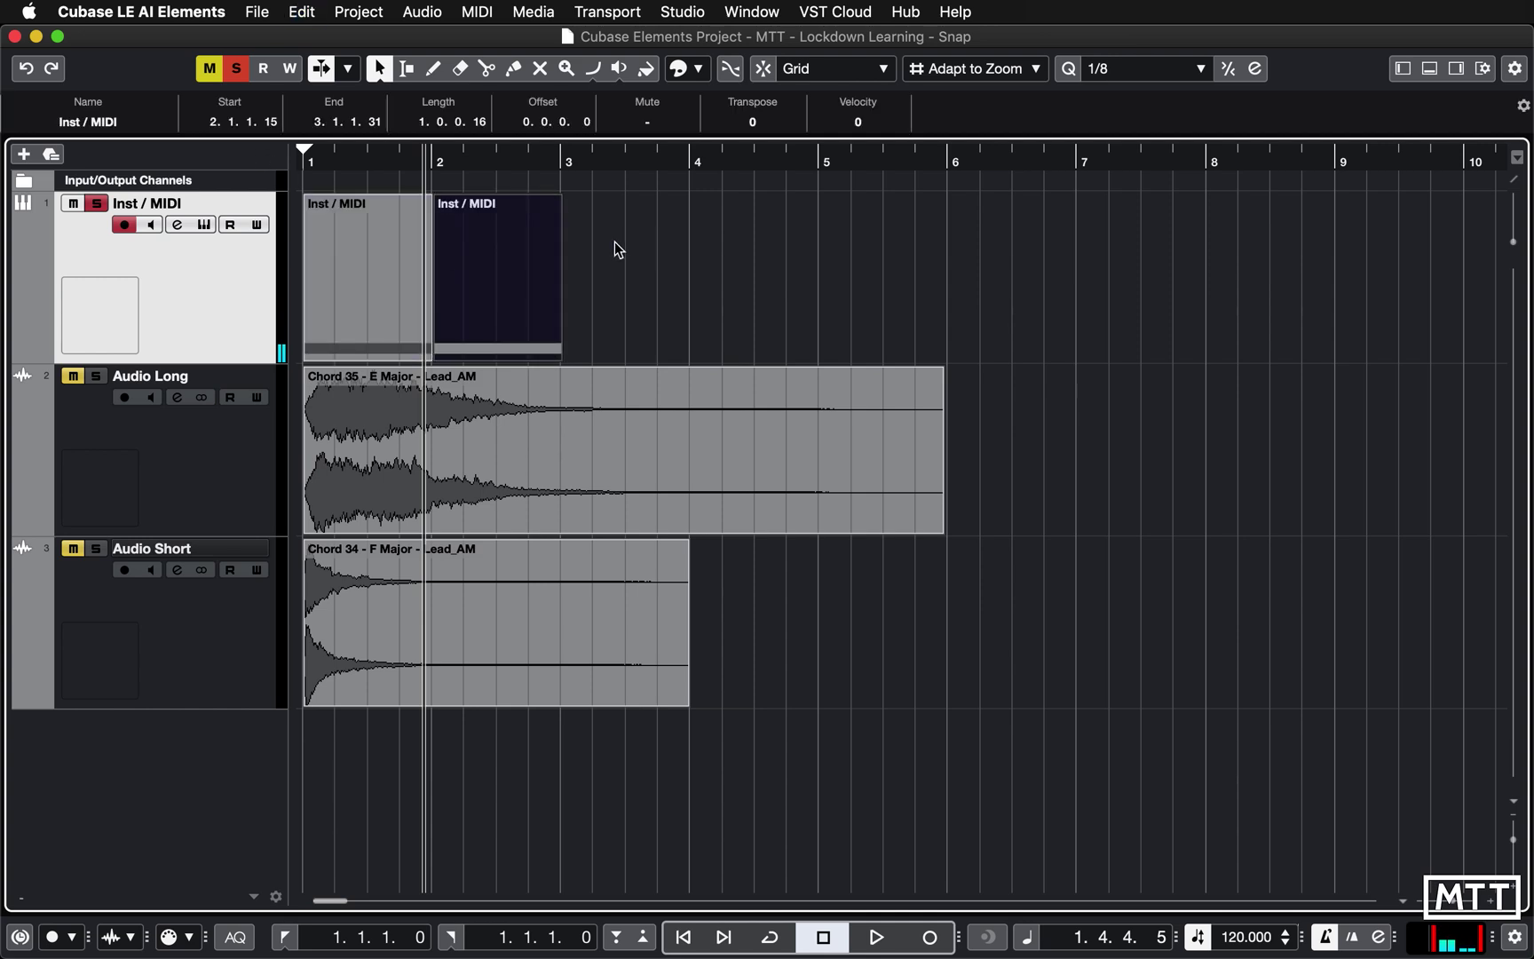
key(super+d)
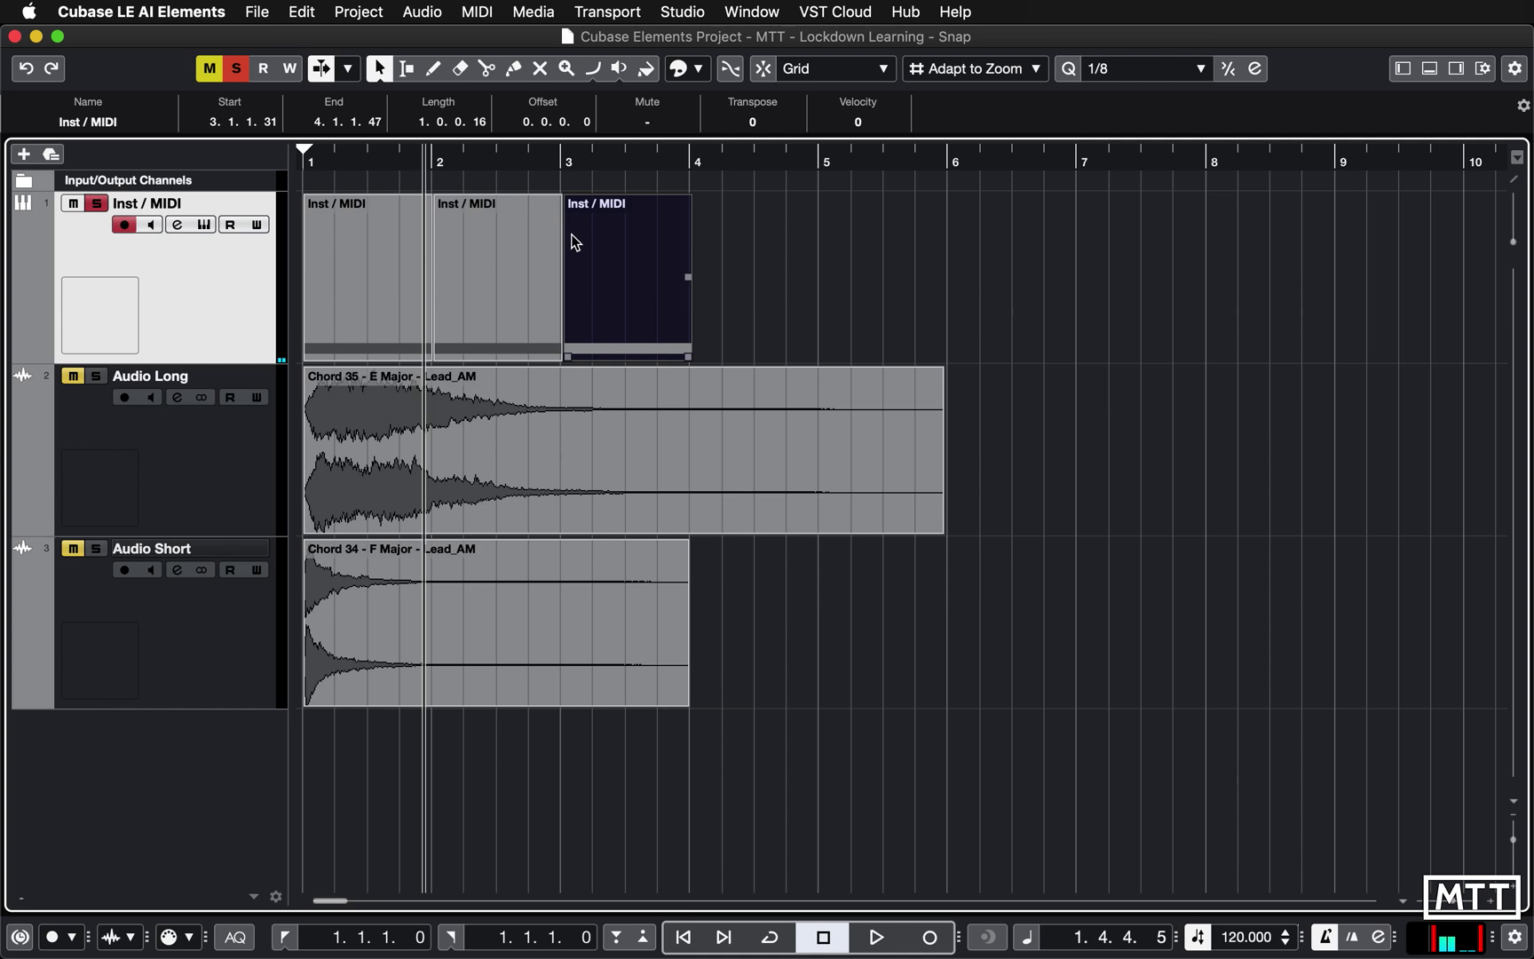
key(g)
key(g)
key(g)
key(super+d)
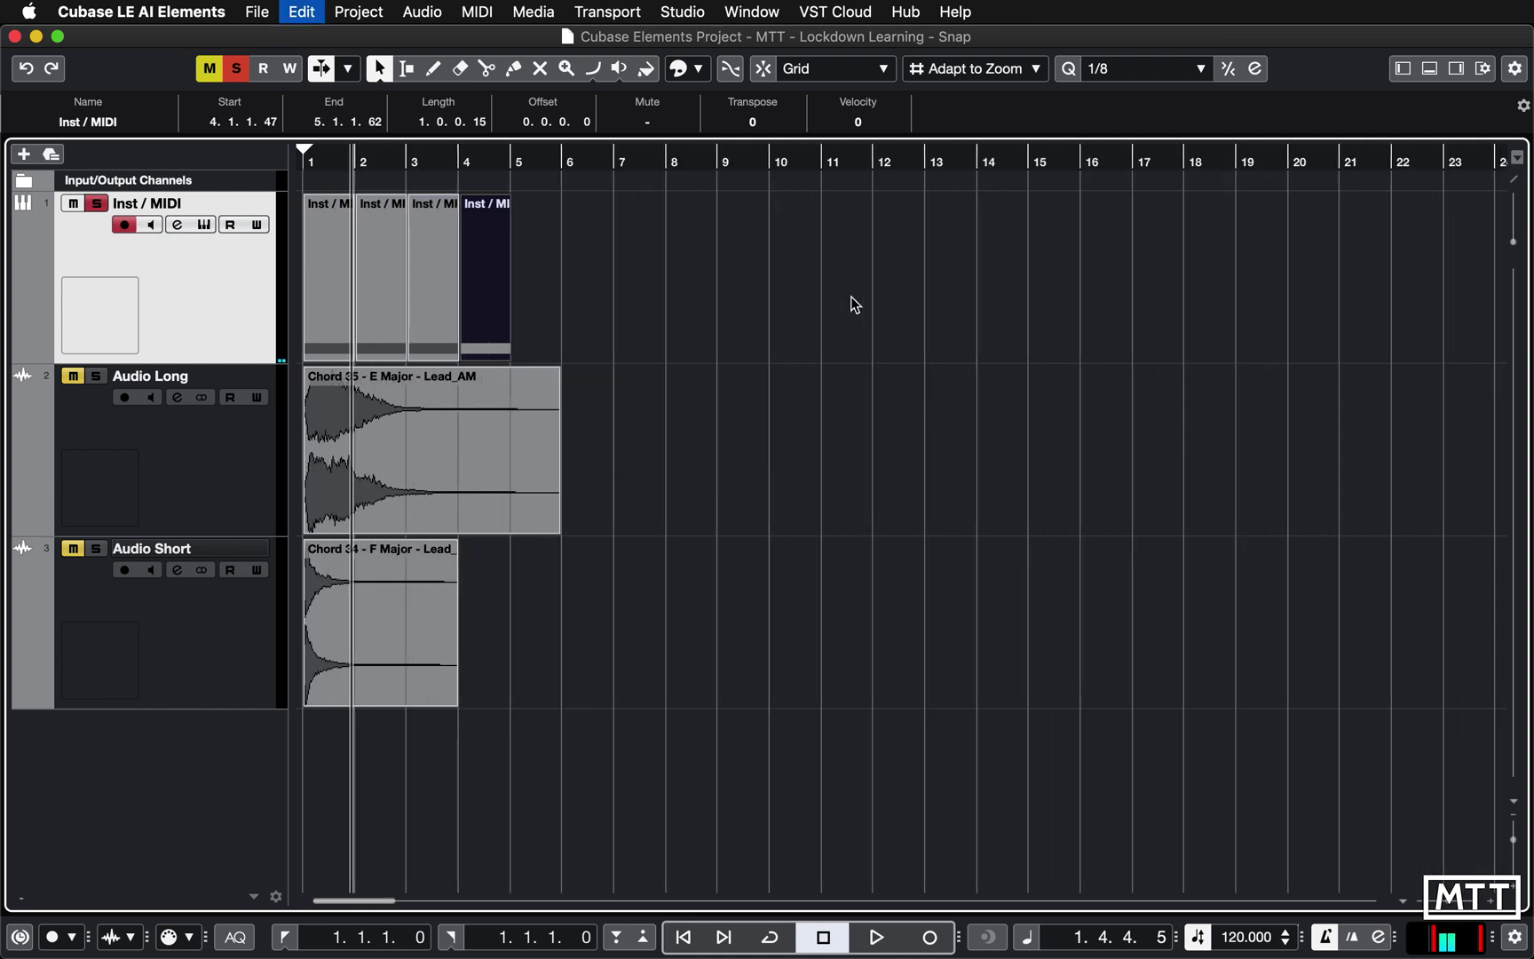
key(super+d)
key(super+d)
key(super+d)
key(super+d)
key(super+d)
key(super+d)
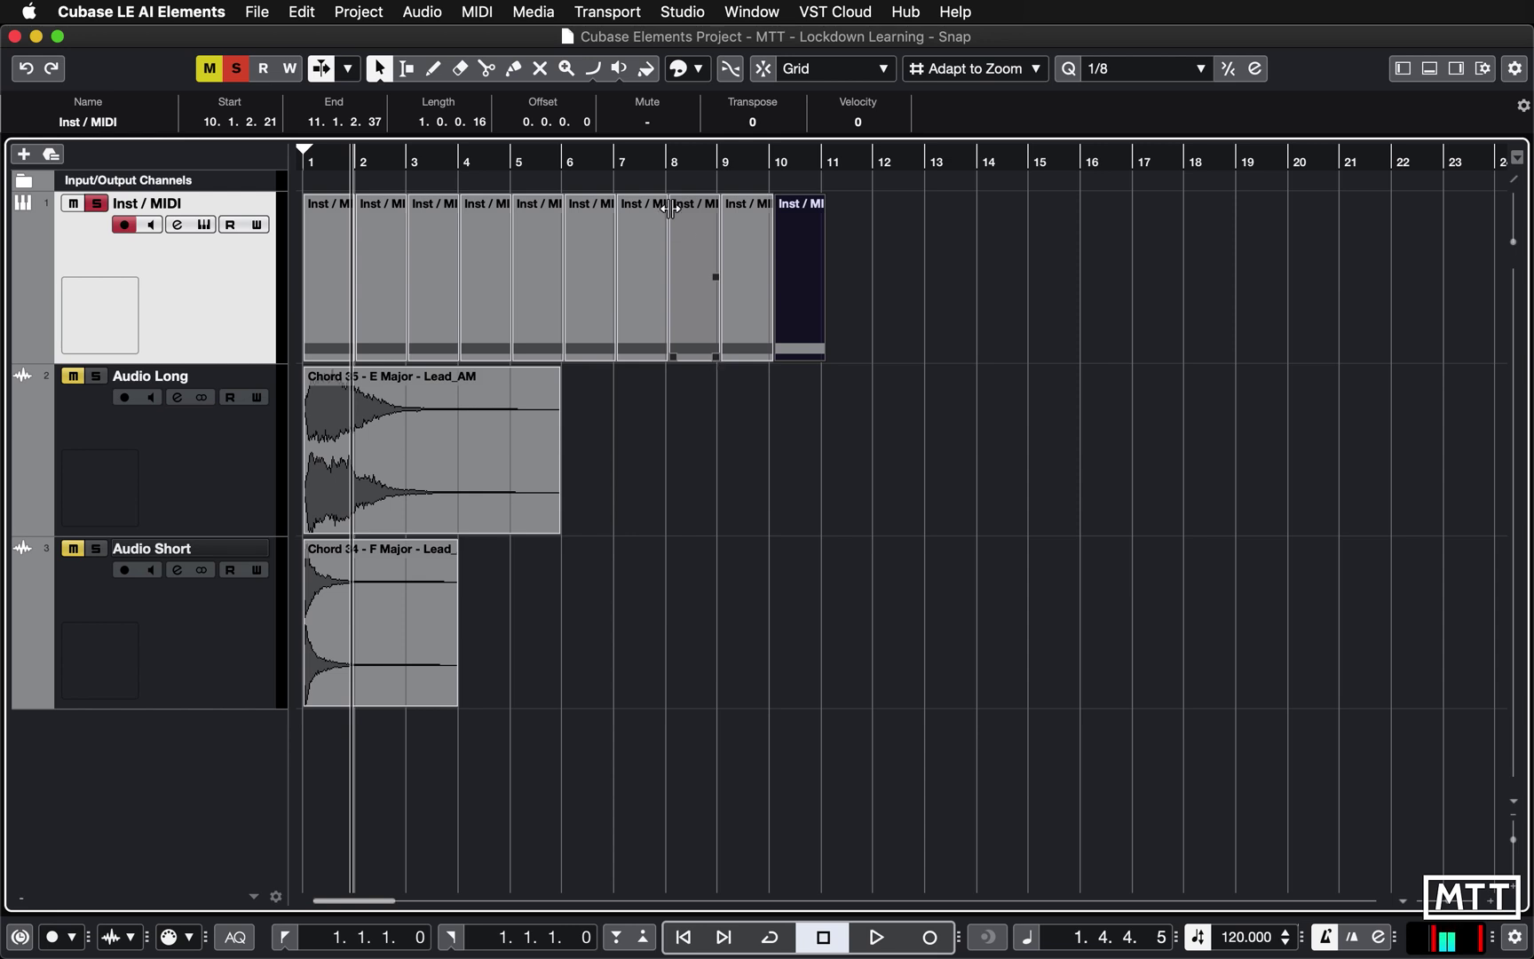
double_click(664, 157)
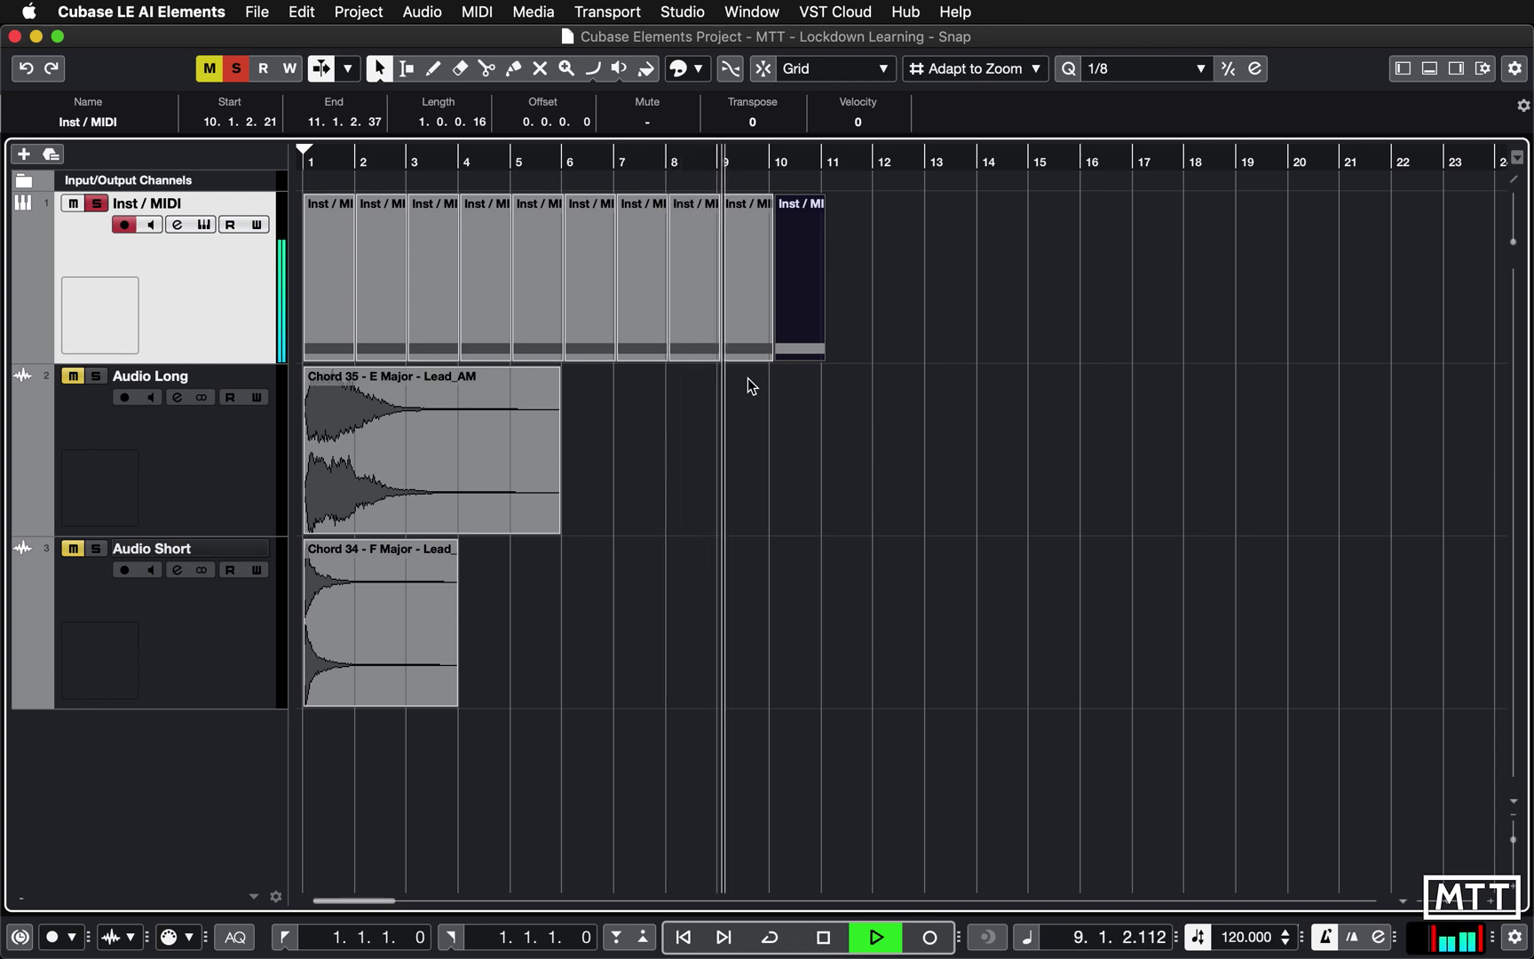
key(space)
drag(853, 304, 390, 322)
key(BackSpace)
With snap on, trim the bar-1 part to end at bar 2, re-duplicate, audition, and delete the copies.
click(350, 324)
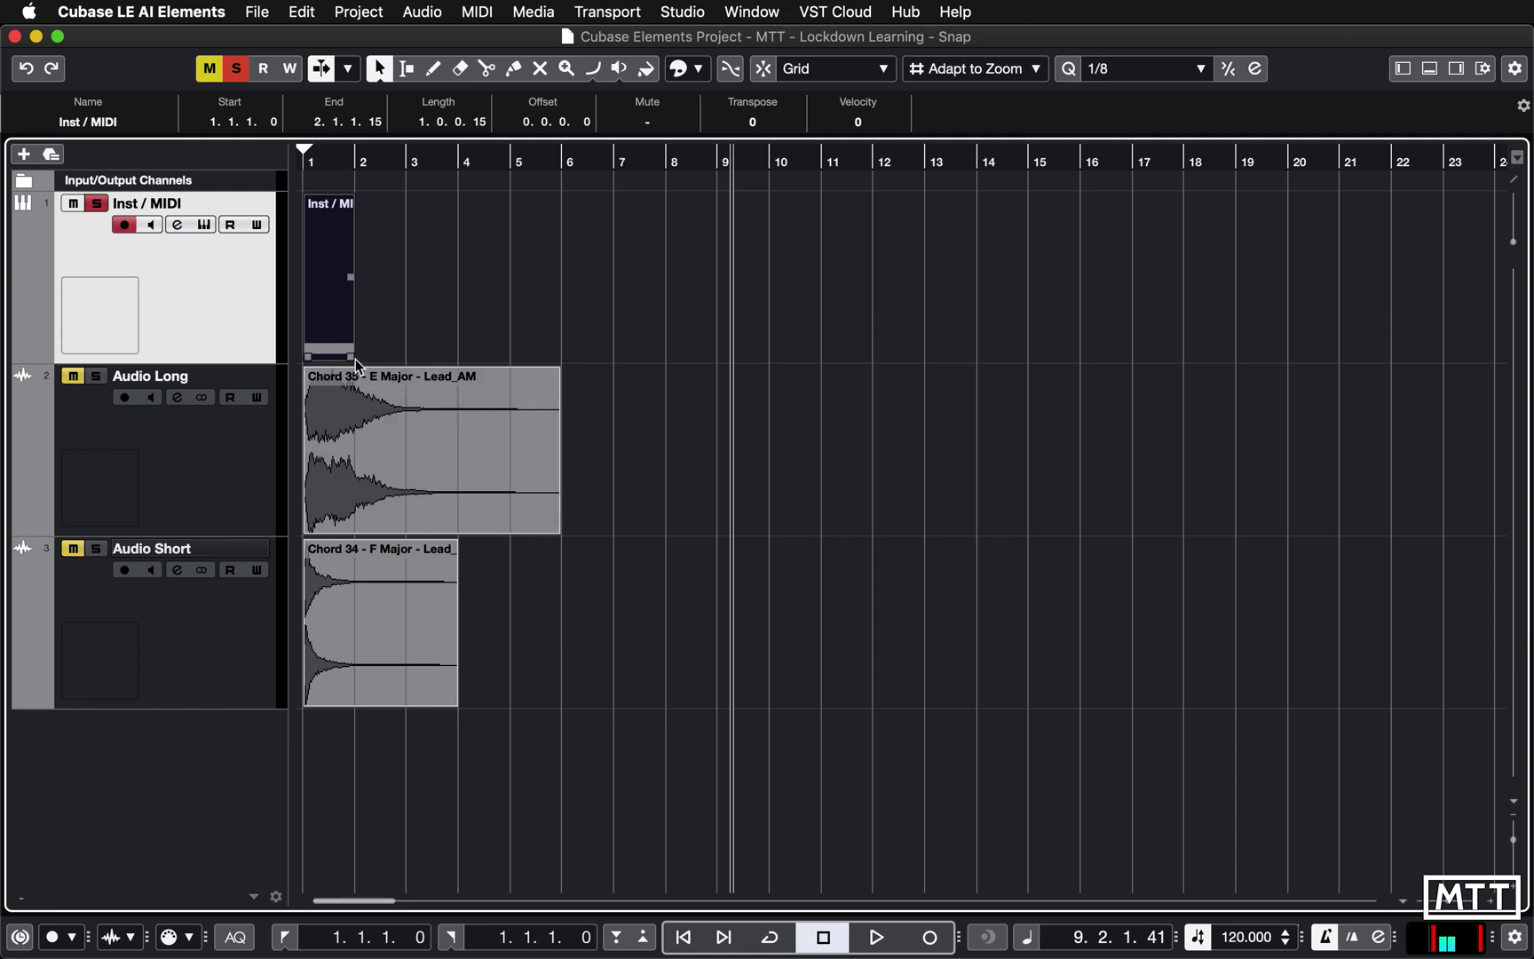
key(j)
drag(354, 358, 355, 358)
key(super+d)
key(super+d)
key(super+d)
key(super+d)
key(super+d)
key(super+d)
key(super+d)
key(super+d)
key(super+d)
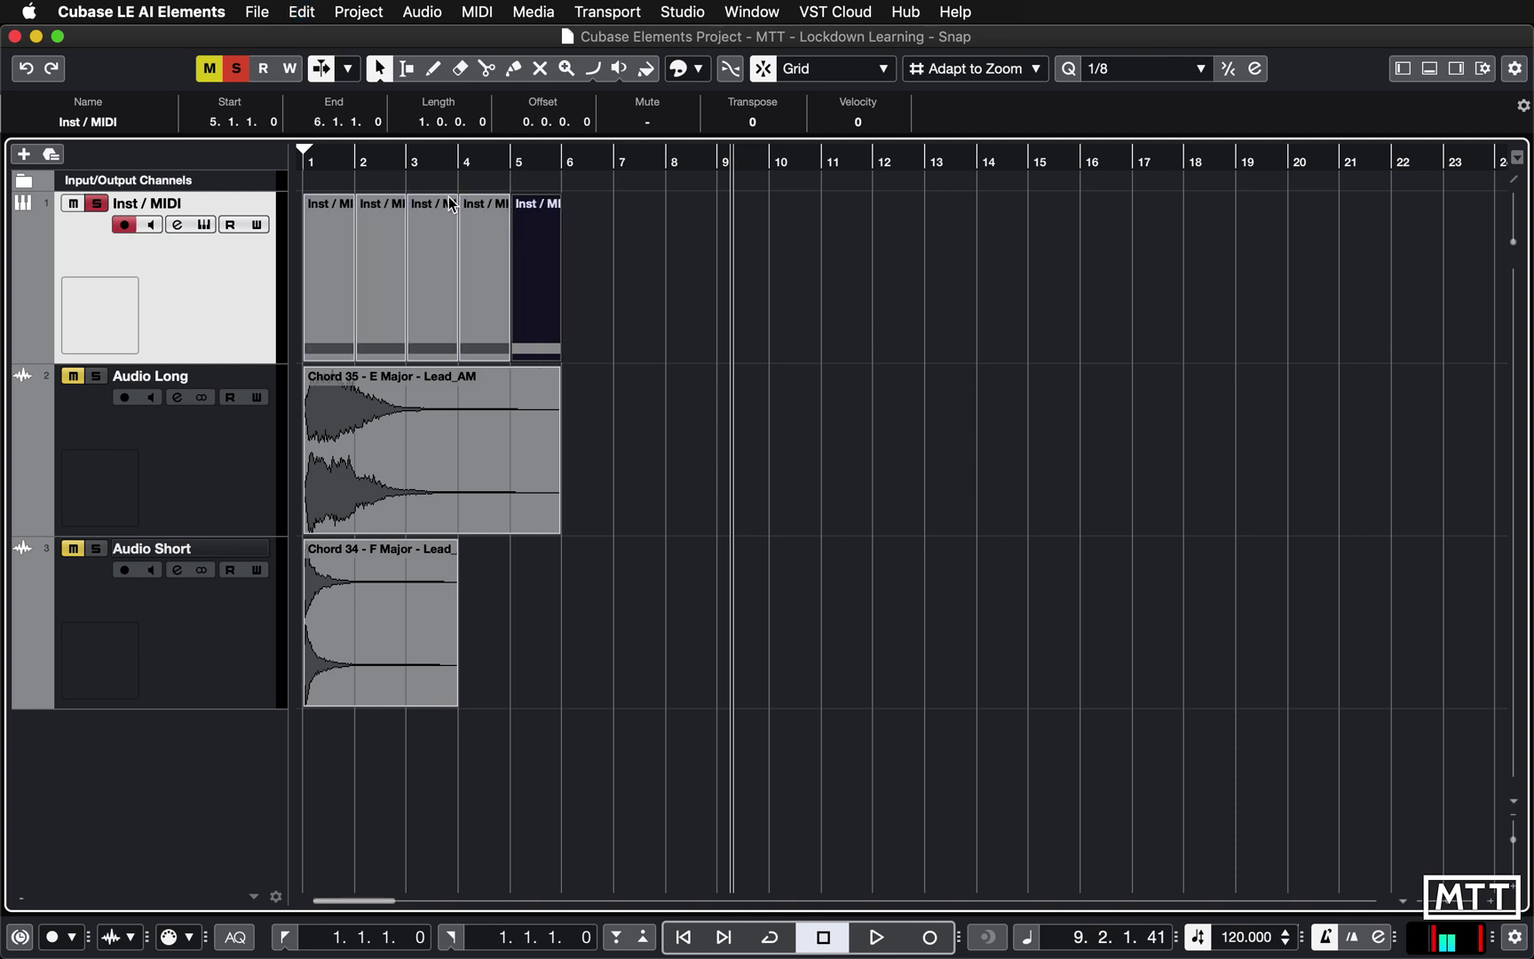
key(space)
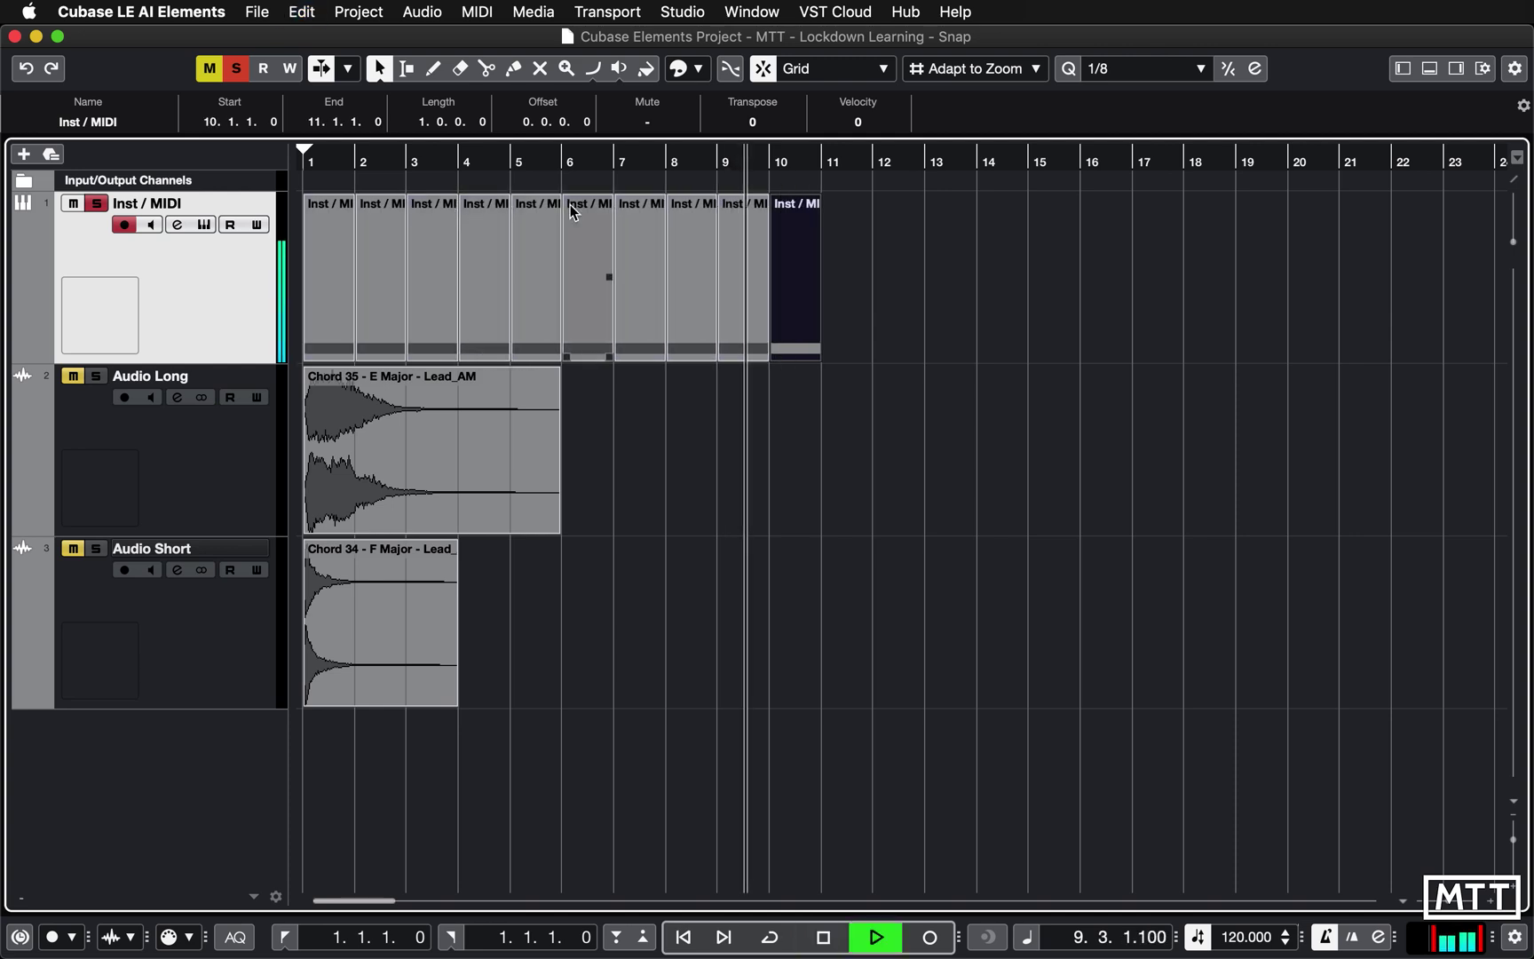
key(space)
drag(874, 260, 391, 318)
key(Delete)
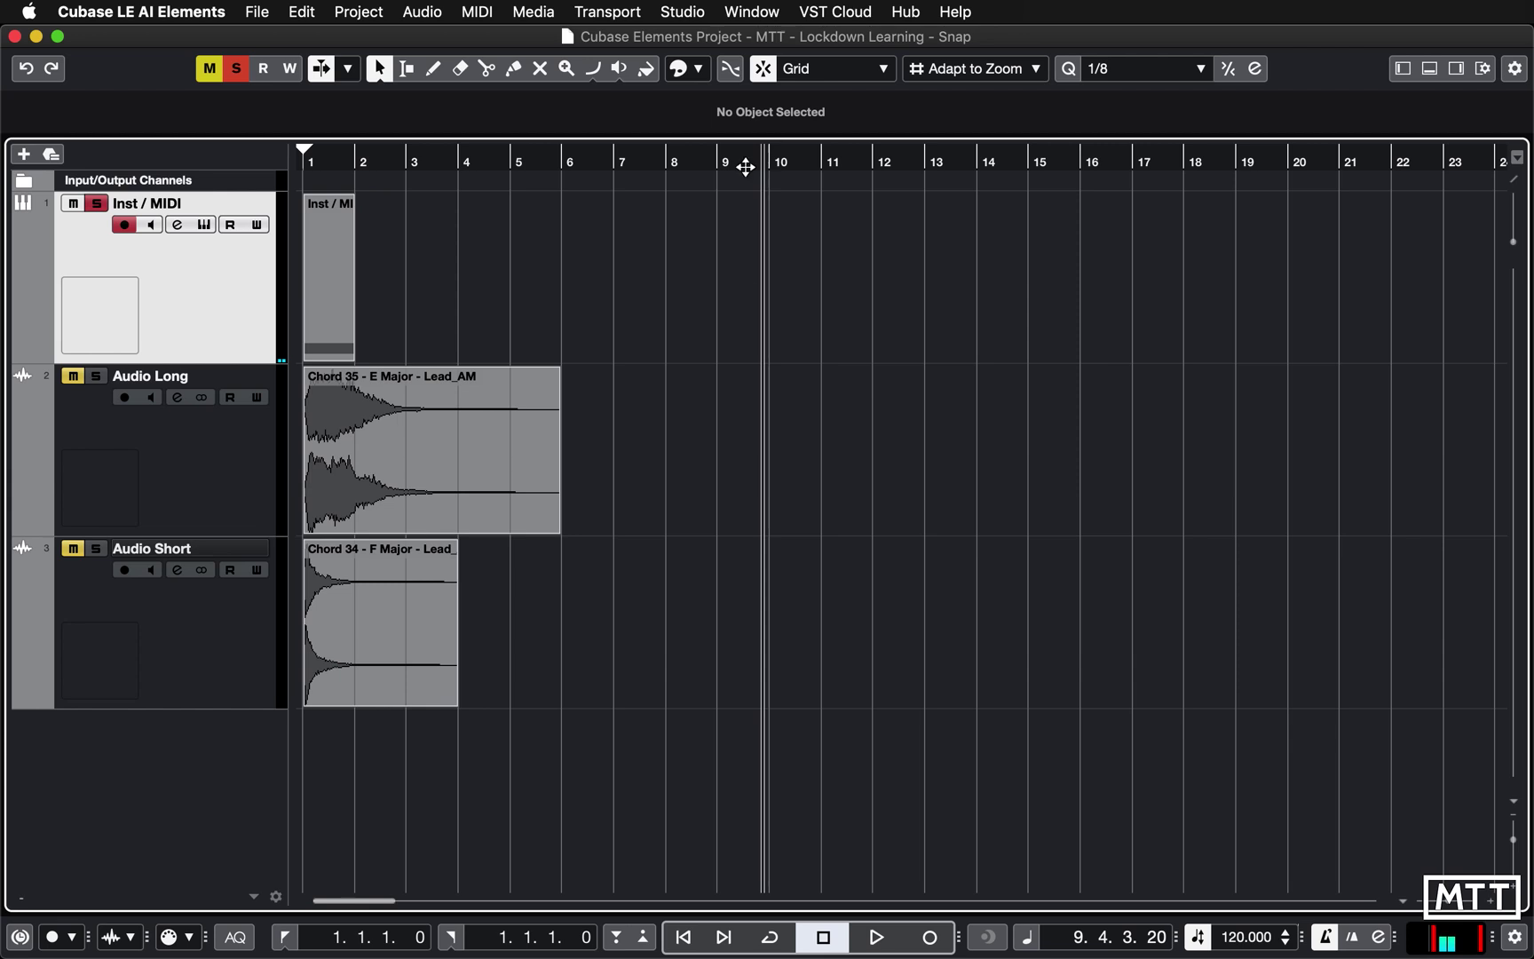
Shift the Chord 35 event toward bar 3 and reselect it.
mouse_move(383, 424)
mouse_down()
mouse_move(593, 416)
mouse_move(360, 439)
mouse_up()
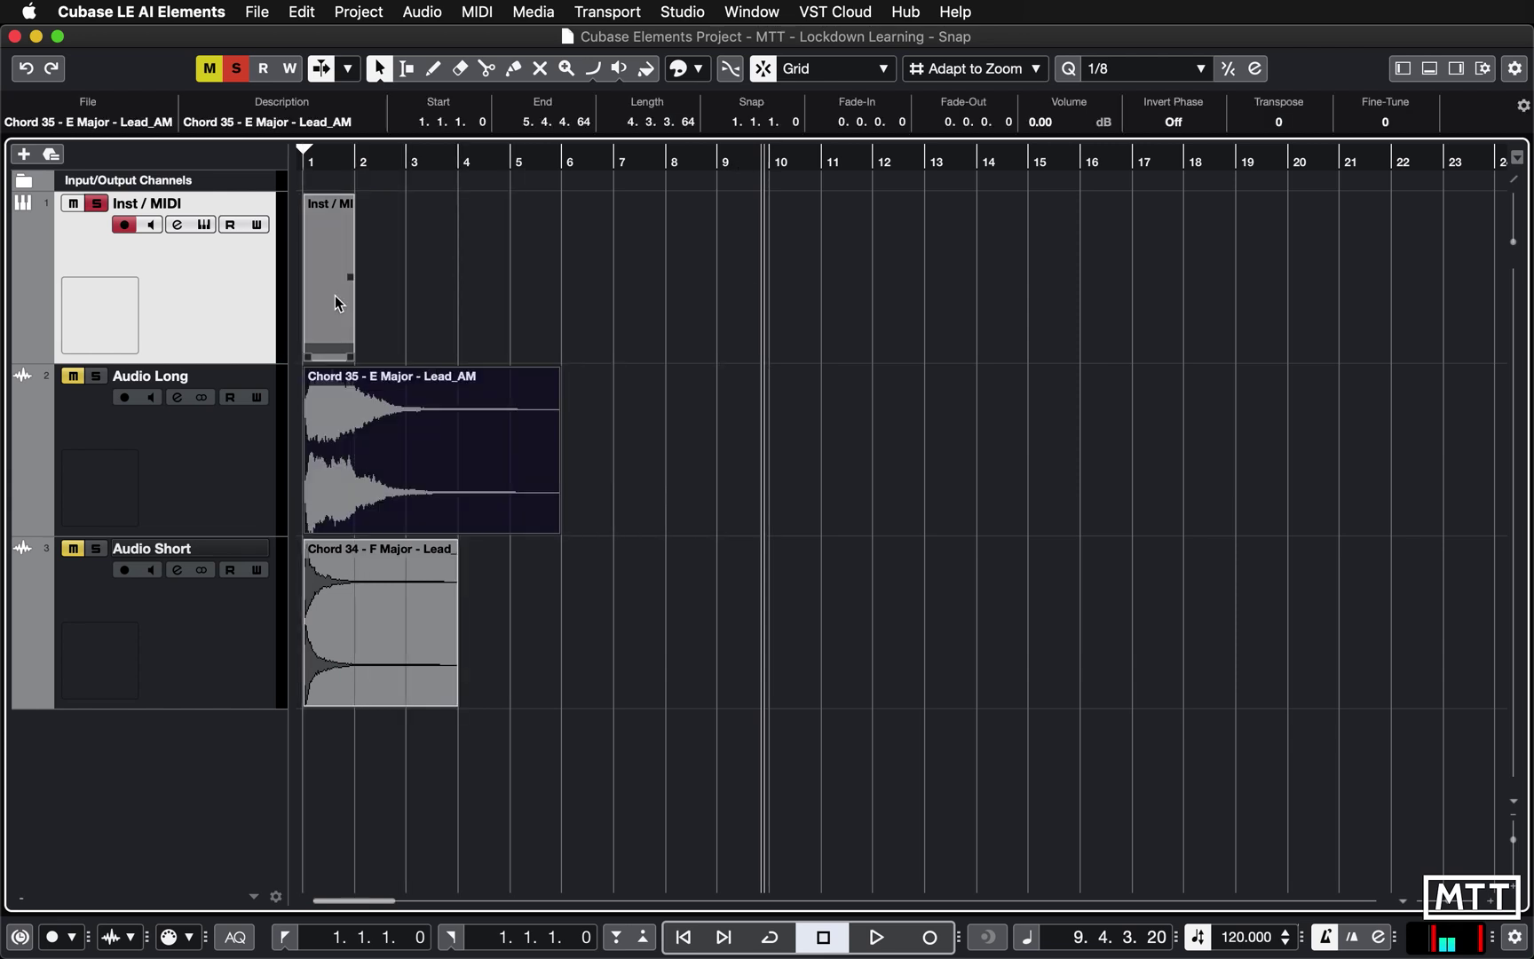
click(335, 295)
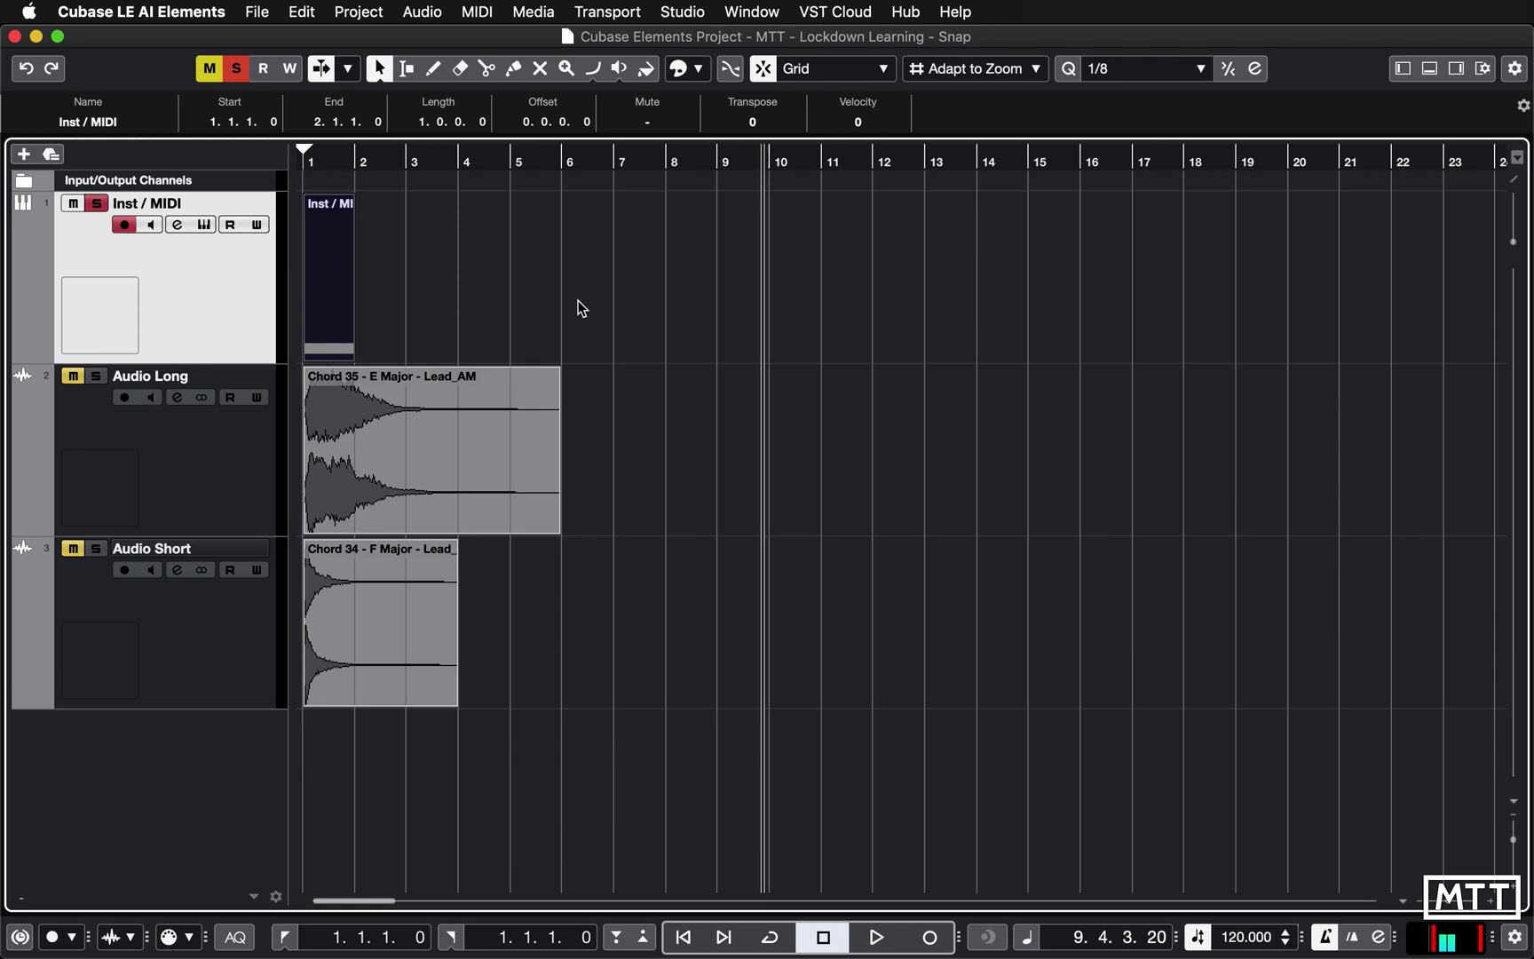
click(511, 439)
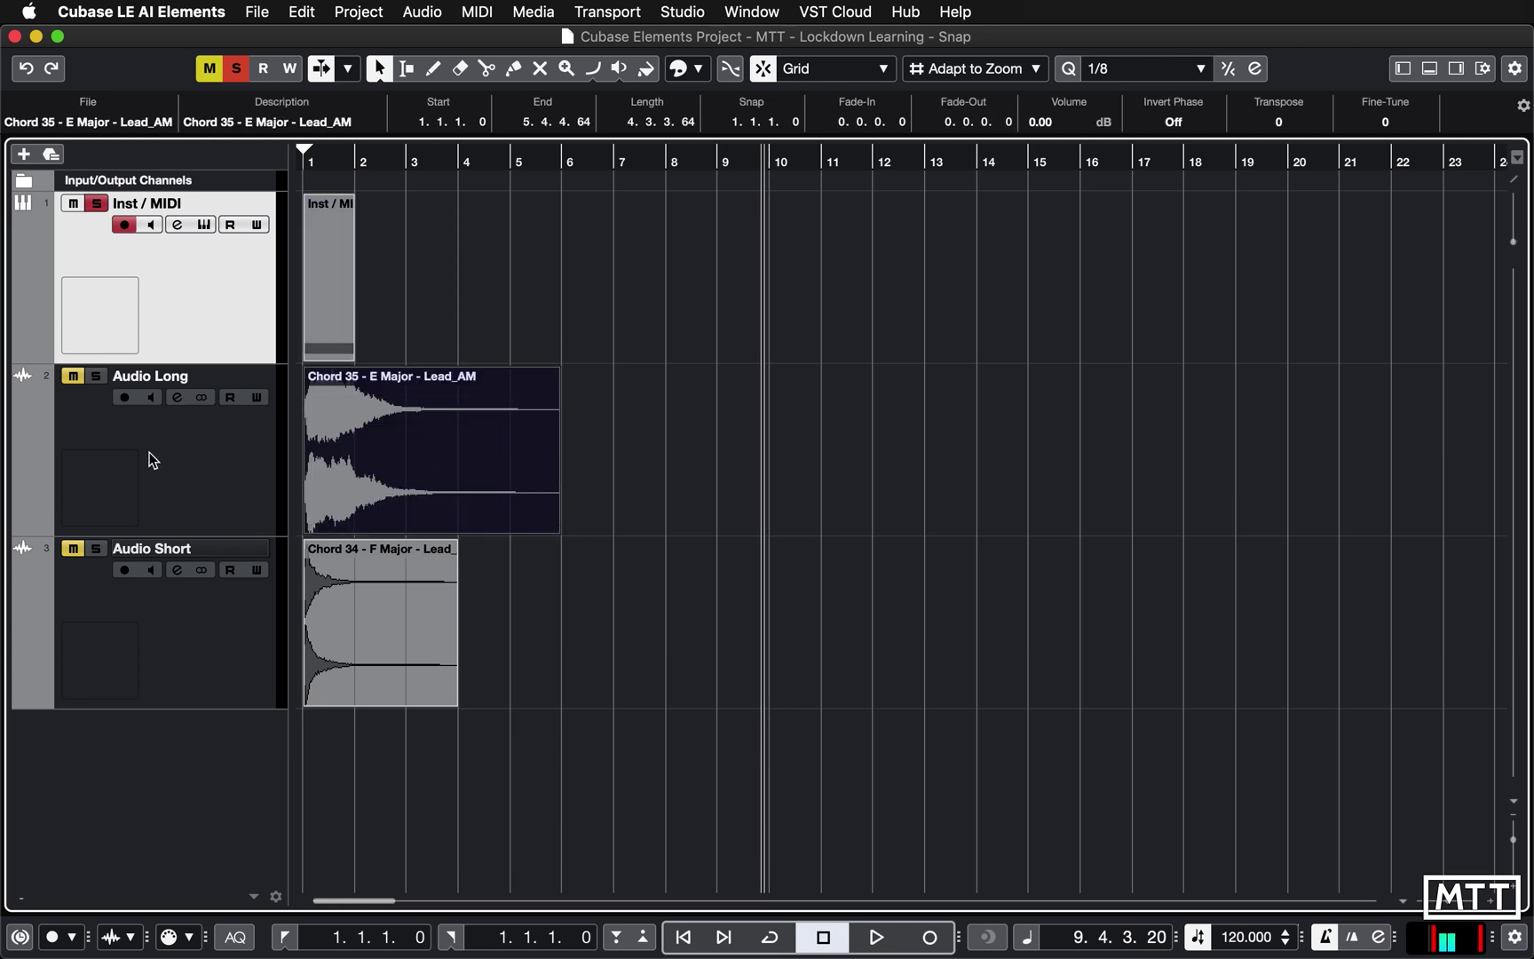
Solo Audio Long instead of Inst / MIDI and play it from bar 1, zoomed in on the opening bars.
click(95, 203)
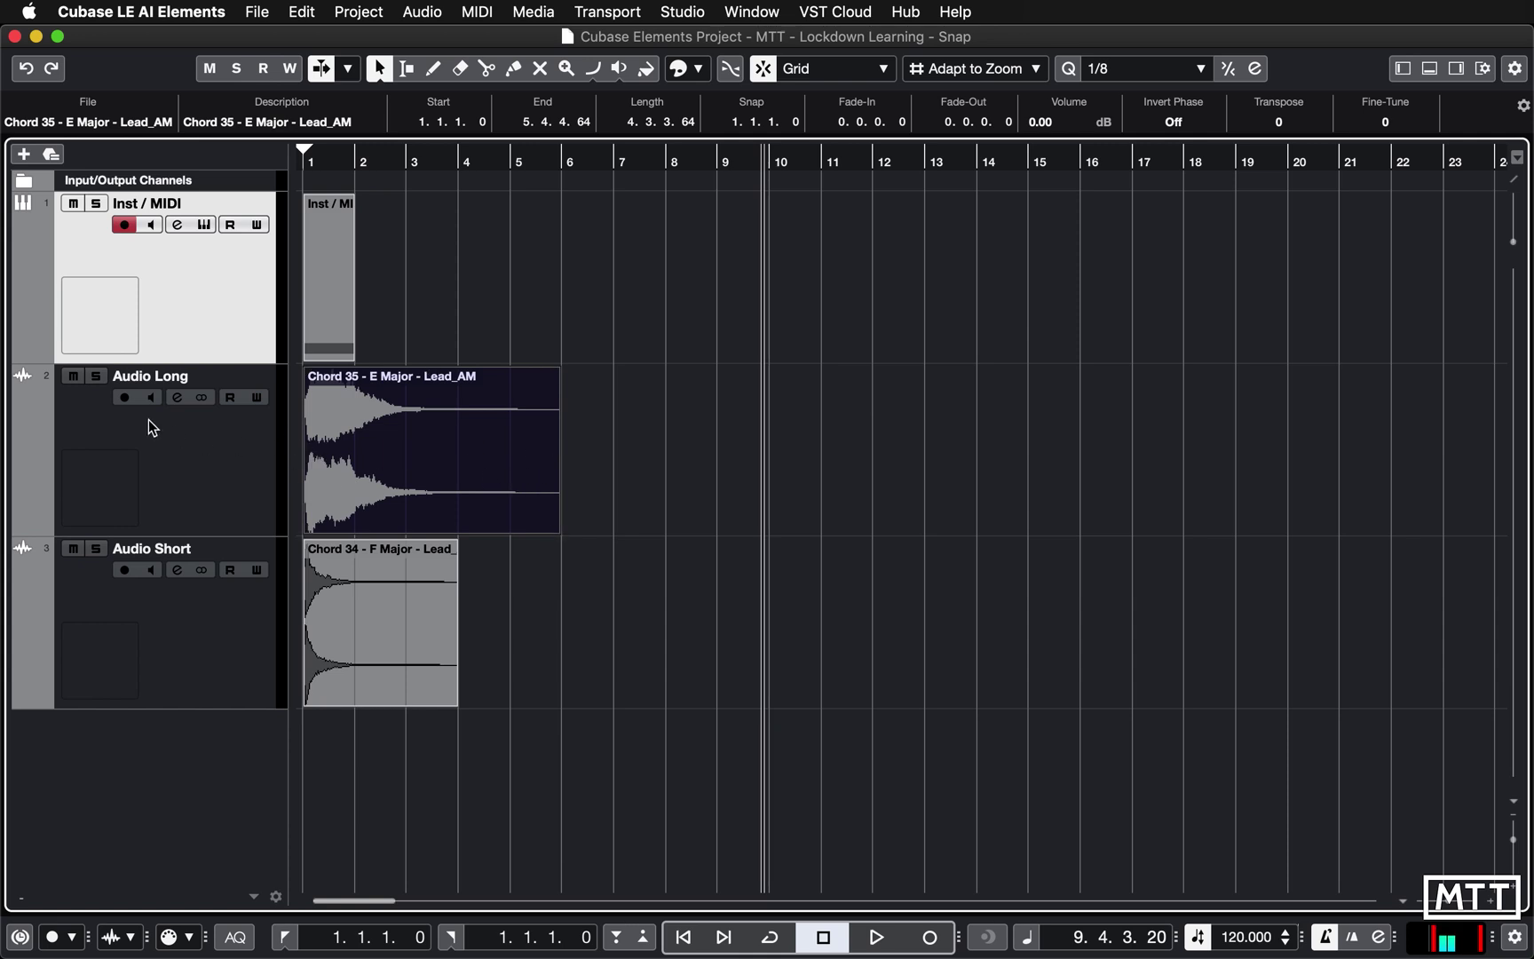
click(96, 378)
key(Home)
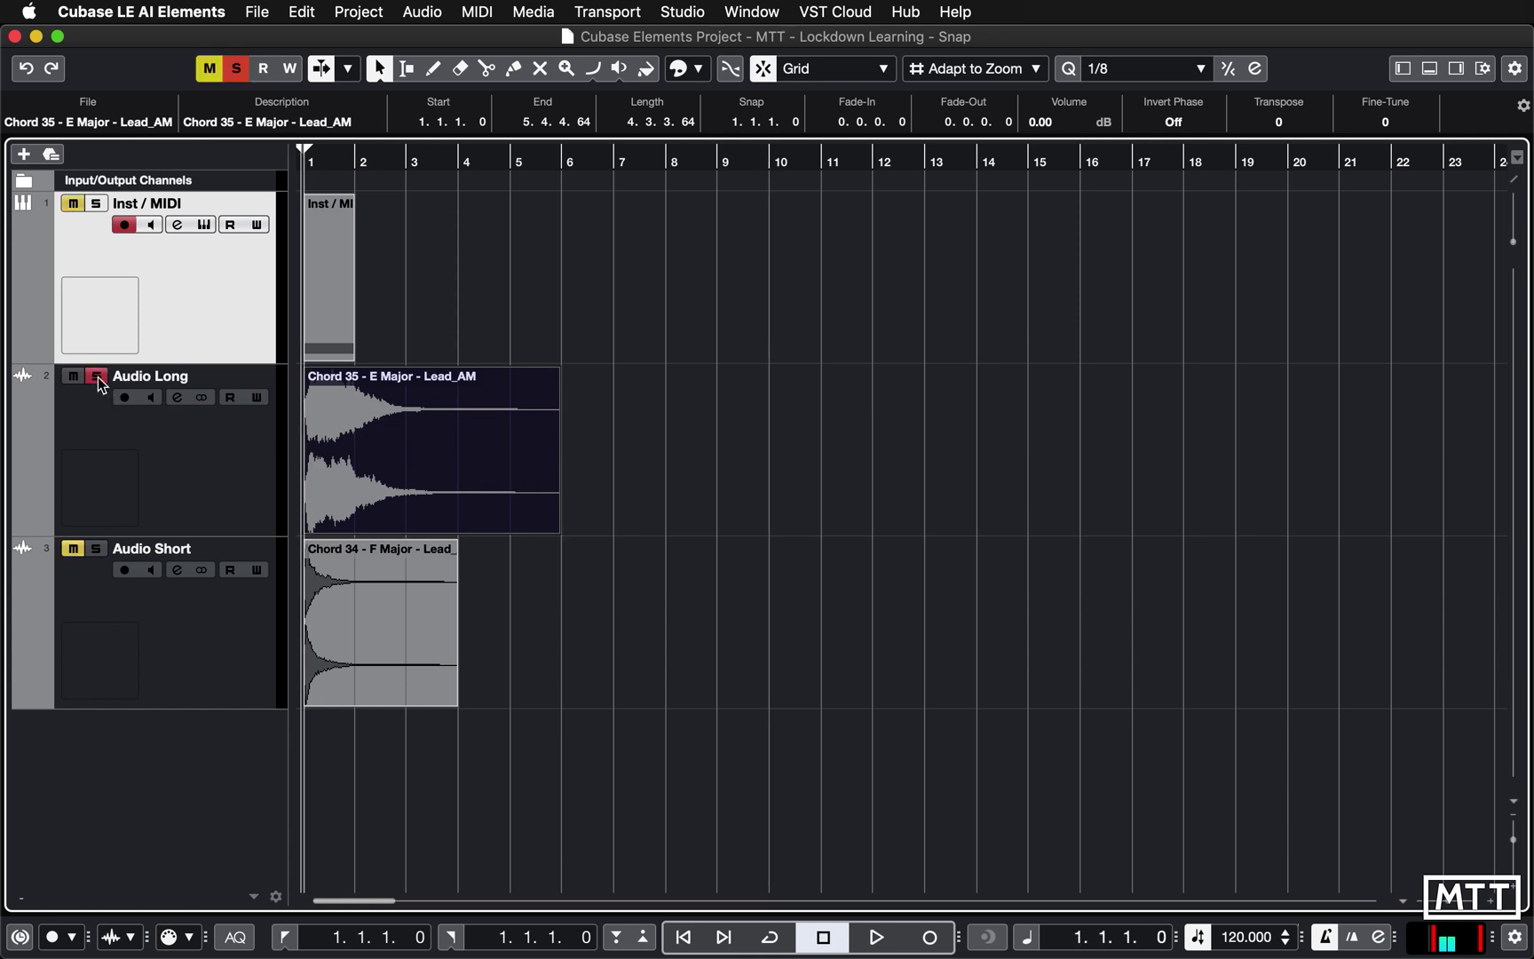
key(space)
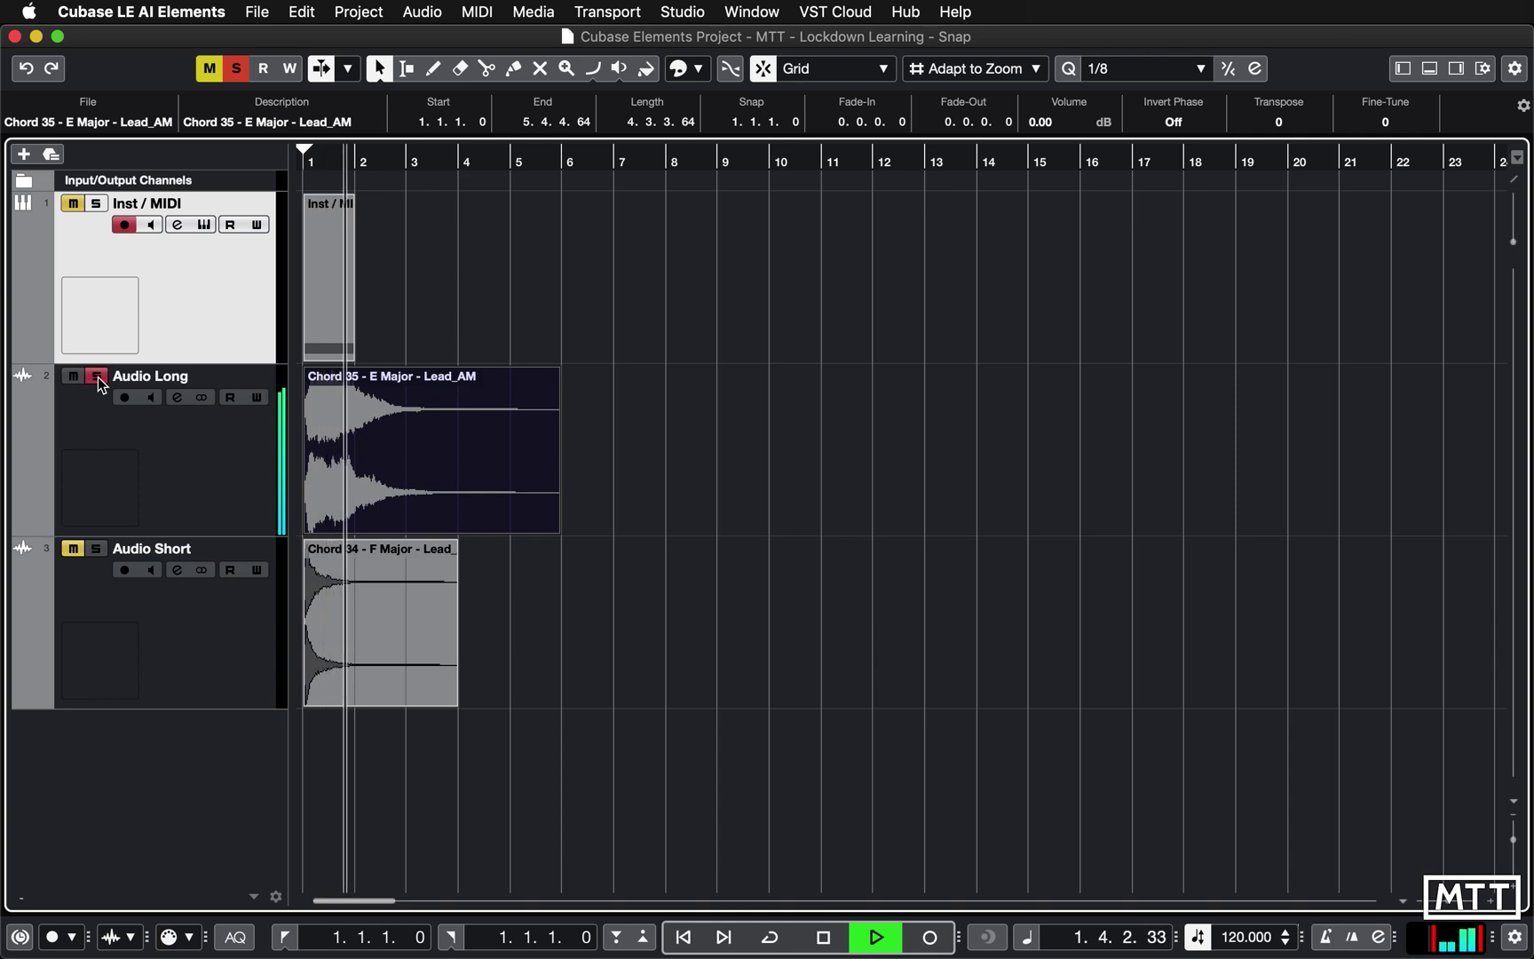
key(h)
key(h)
key(h)
key(h)
key(h)
key(h)
key(space)
key(Home)
key(space)
key(space)
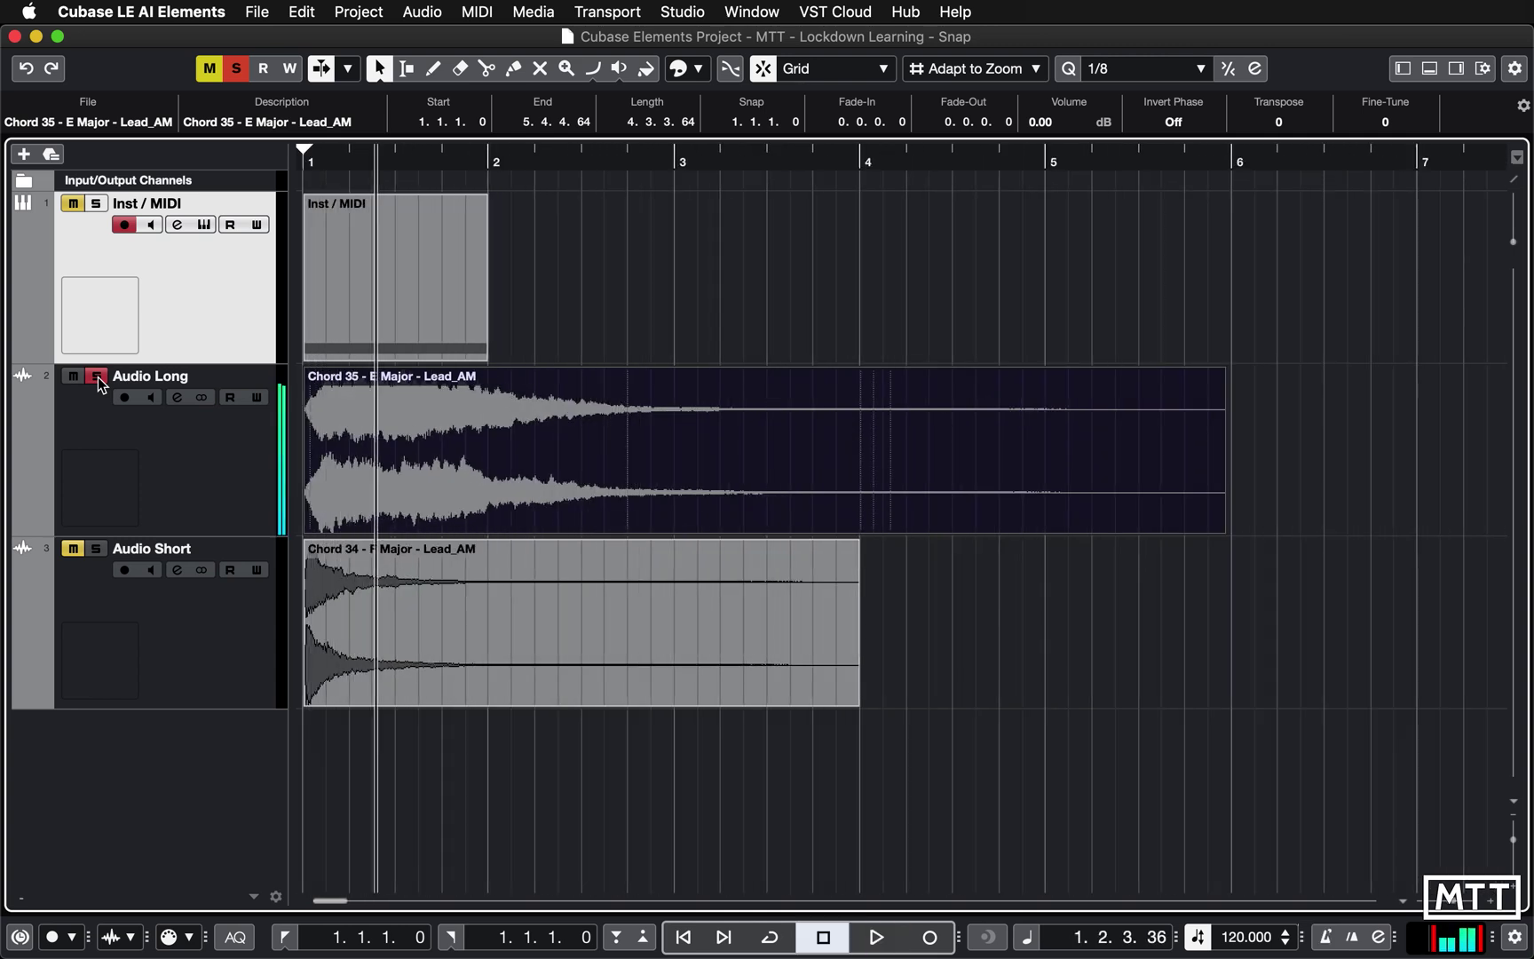
Drag the Chord 35 event on Audio Long so it starts at 2.4.2.109.
click(371, 469)
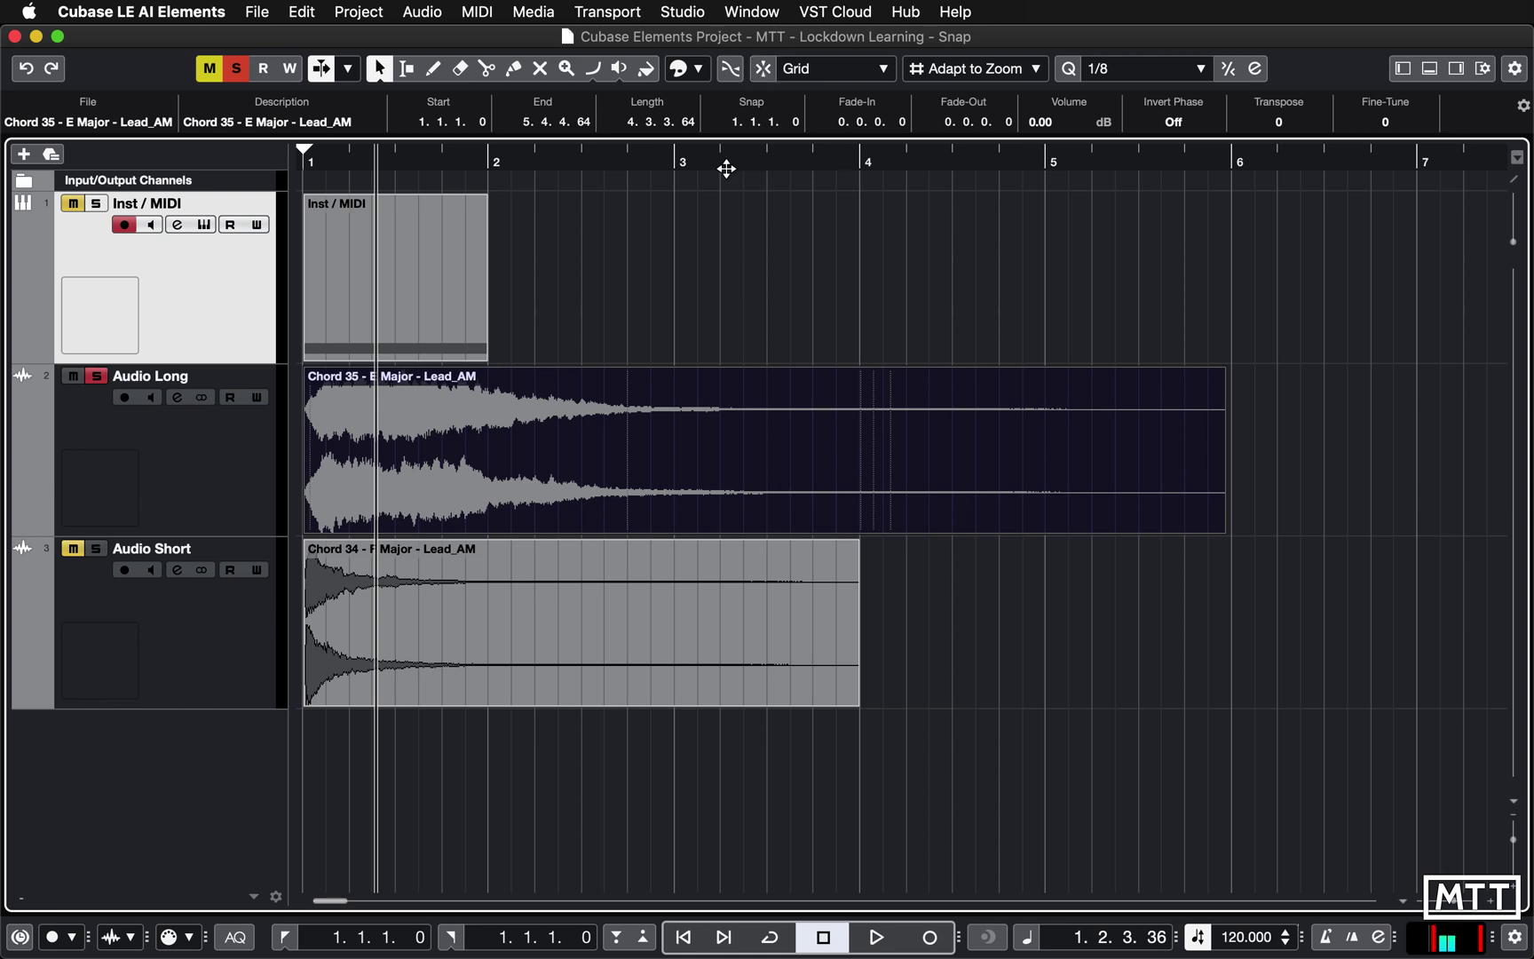
drag(463, 457, 809, 436)
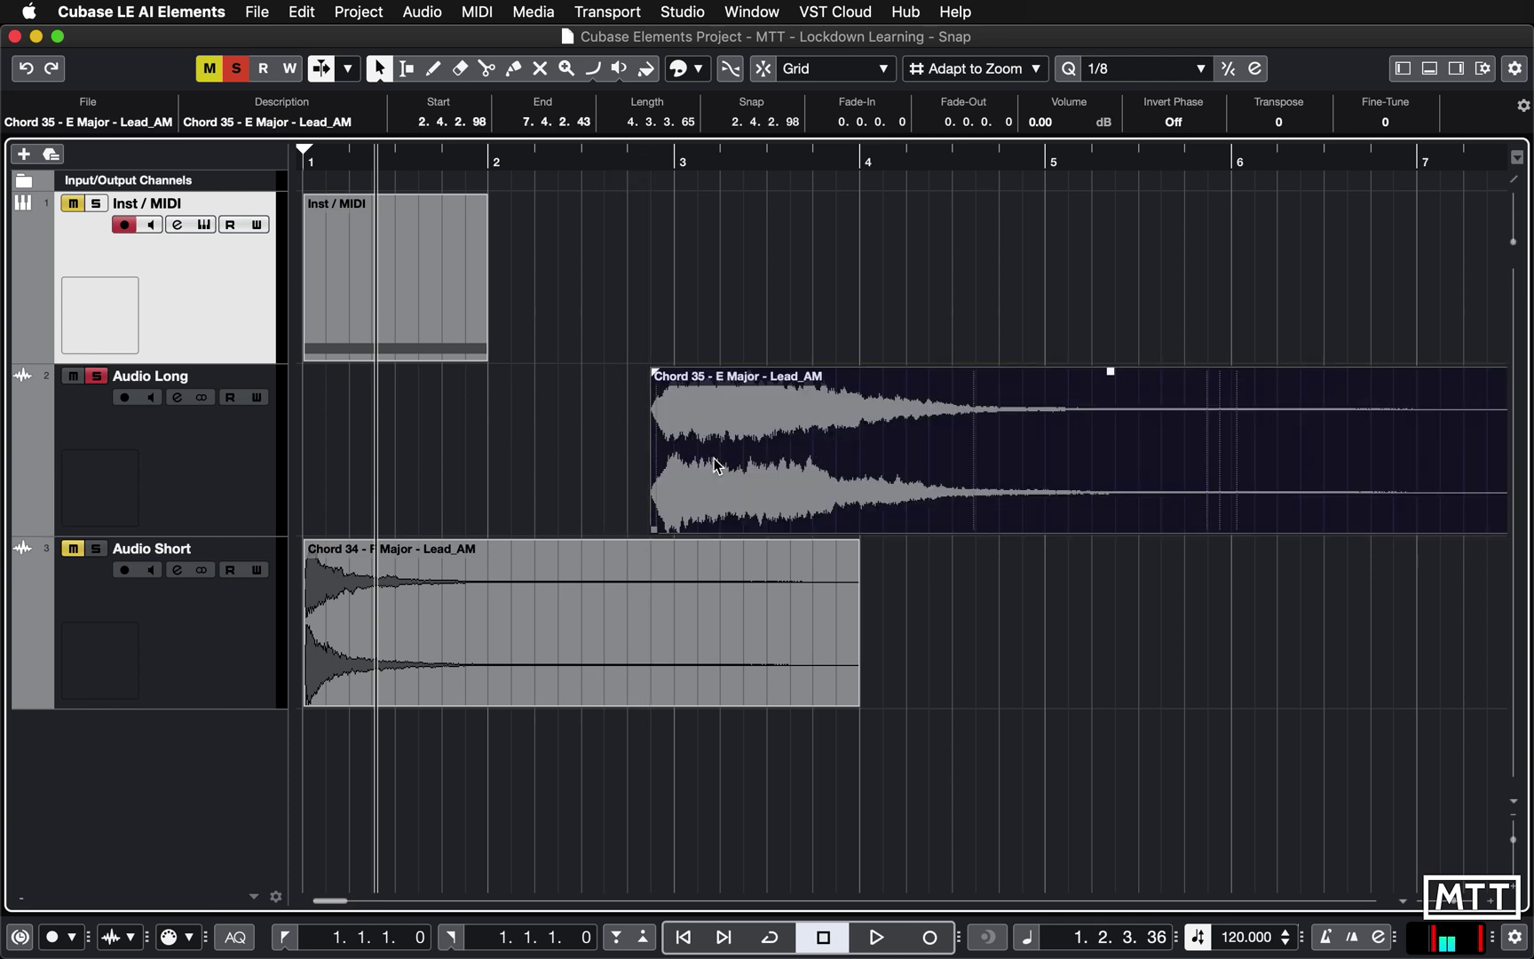
drag(709, 396, 692, 402)
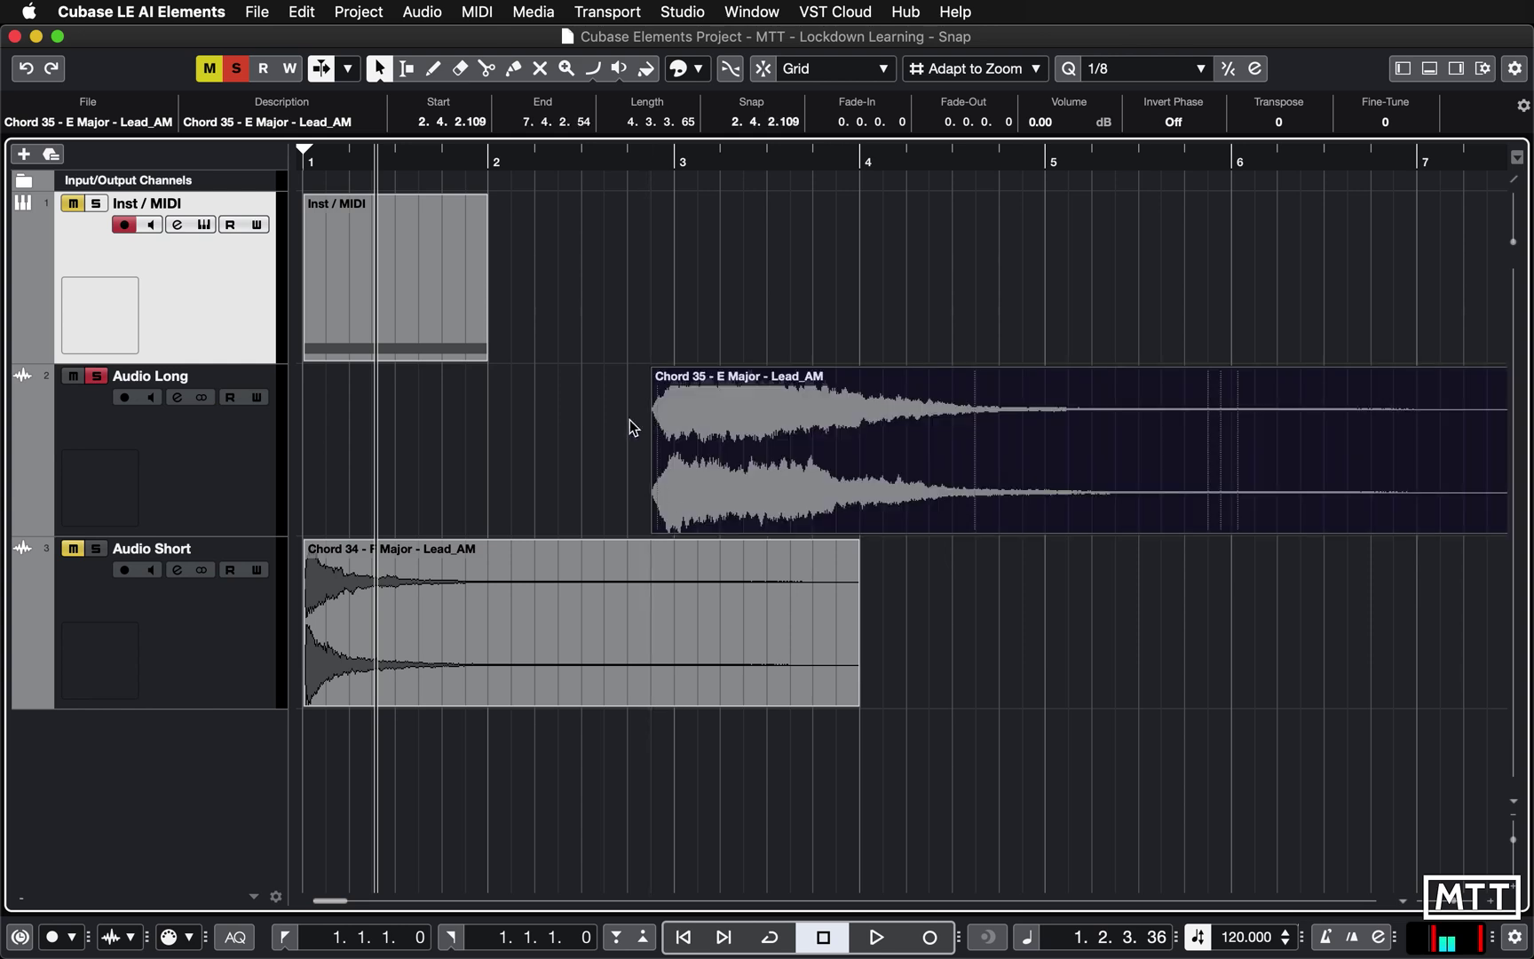
Audition the moved event from just before it with the metronome on, then zoom out.
mouse_move(651, 434)
click(573, 159)
key(c)
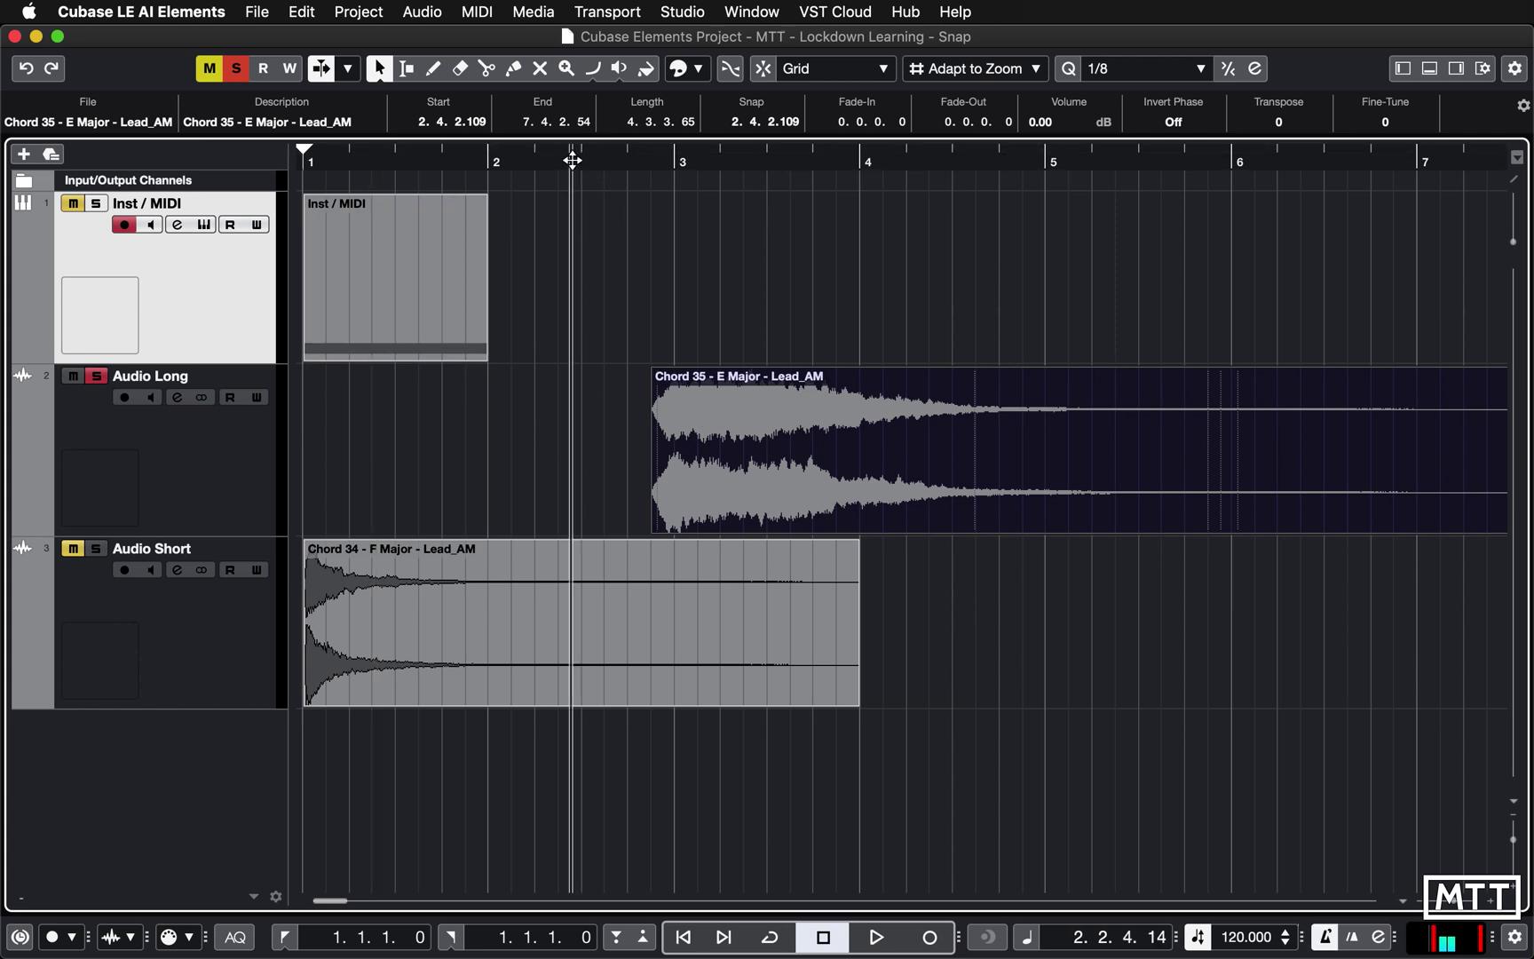
key(space)
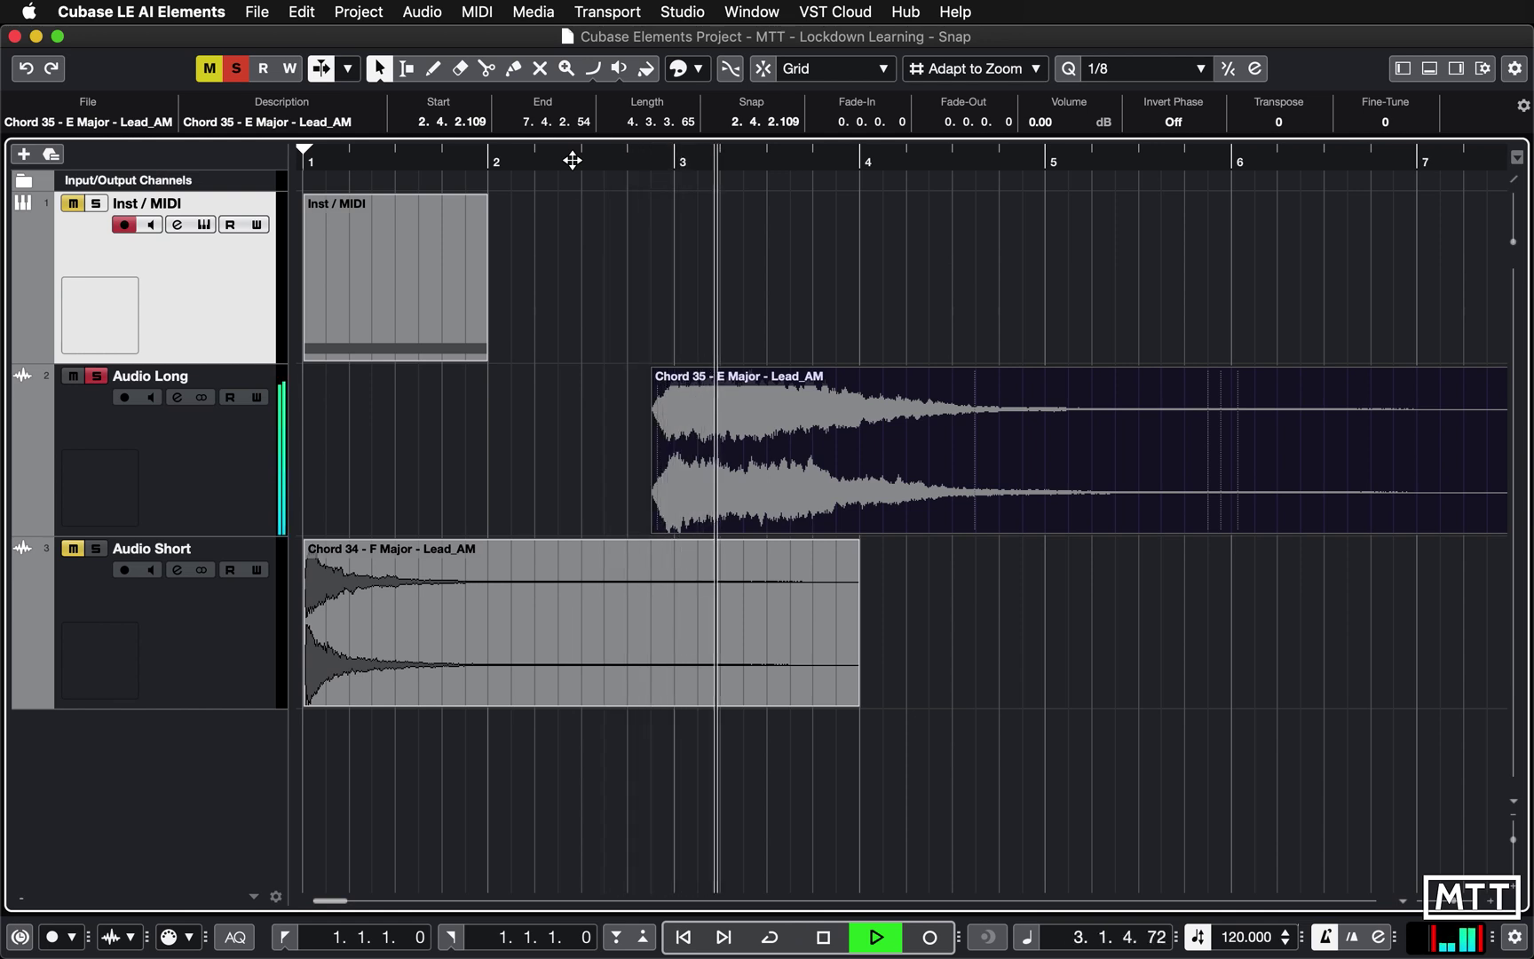
key(space)
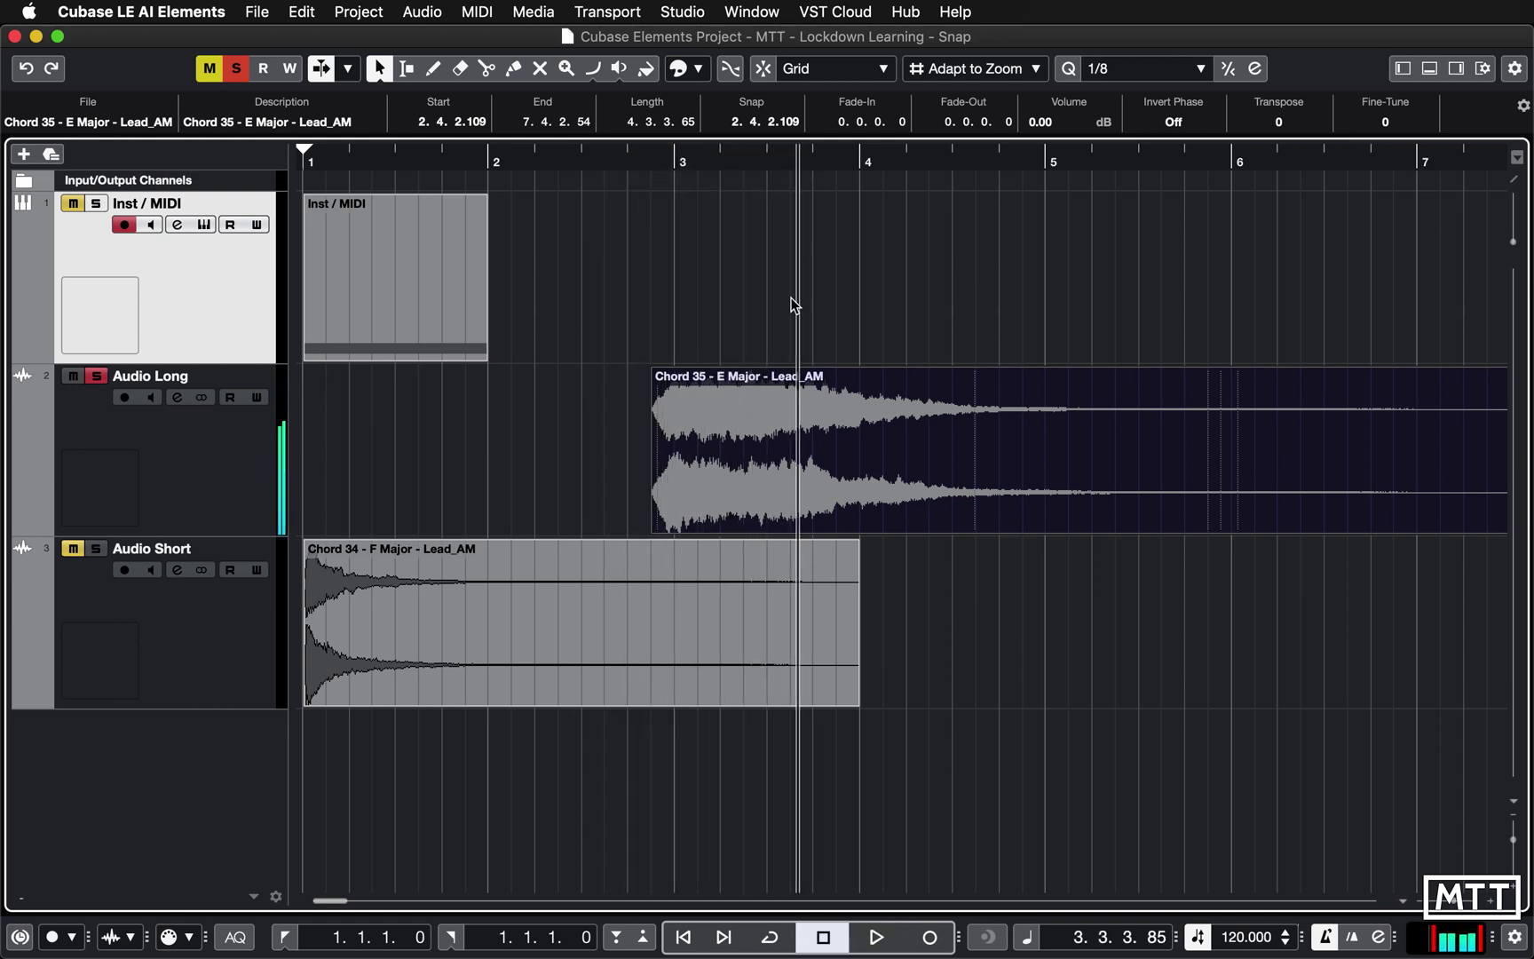
click(694, 325)
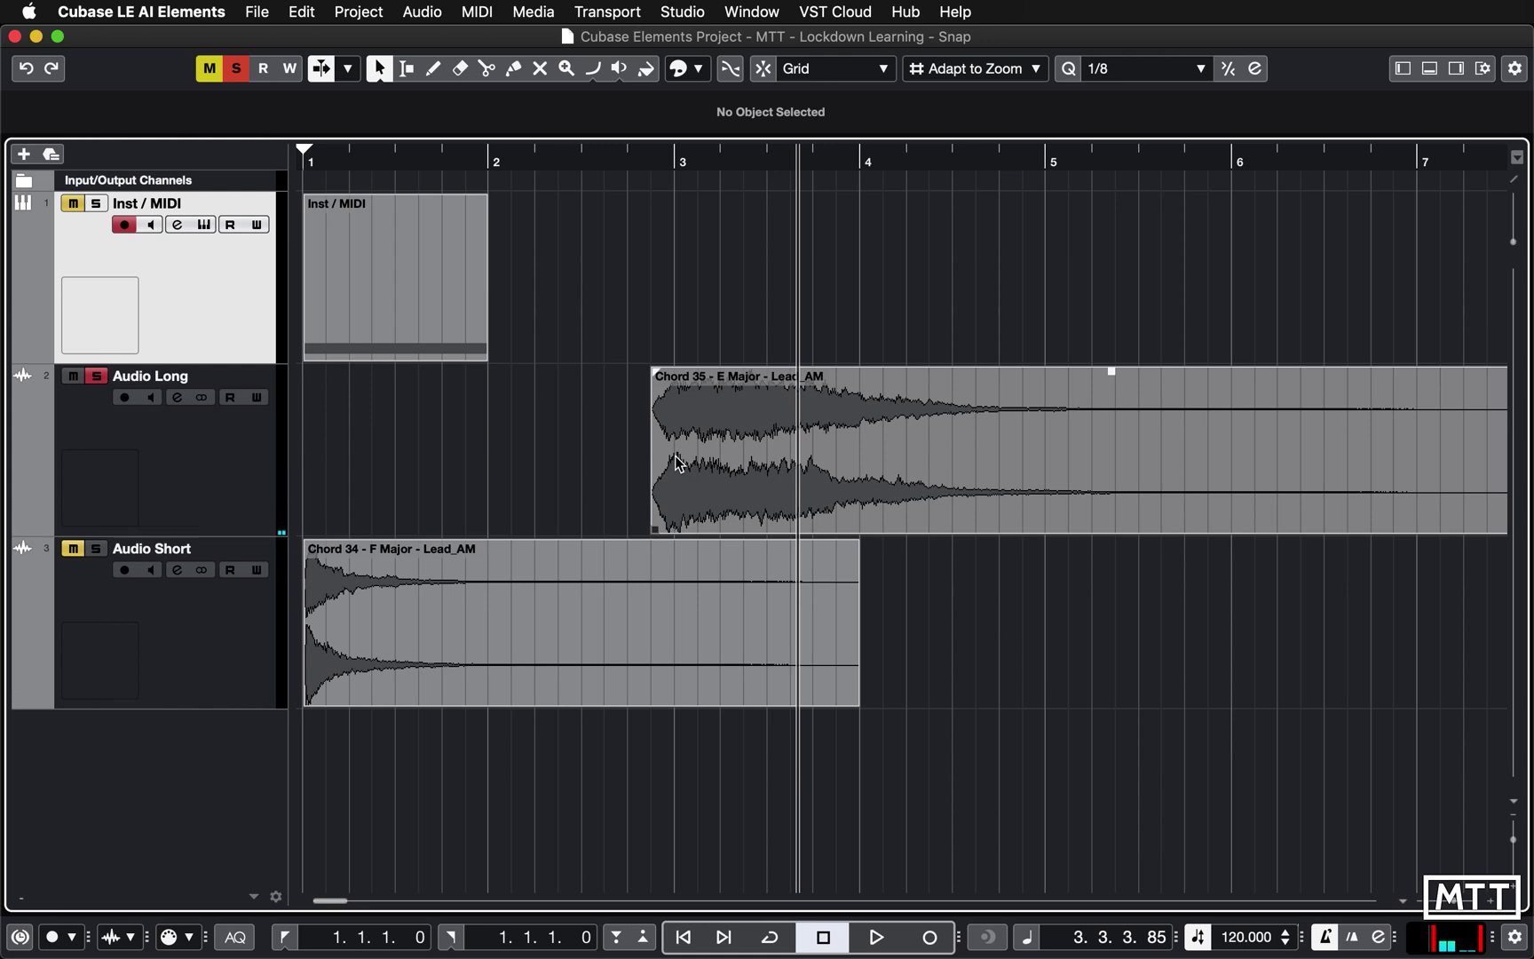
key(g)
key(g)
key(g)
key(g)
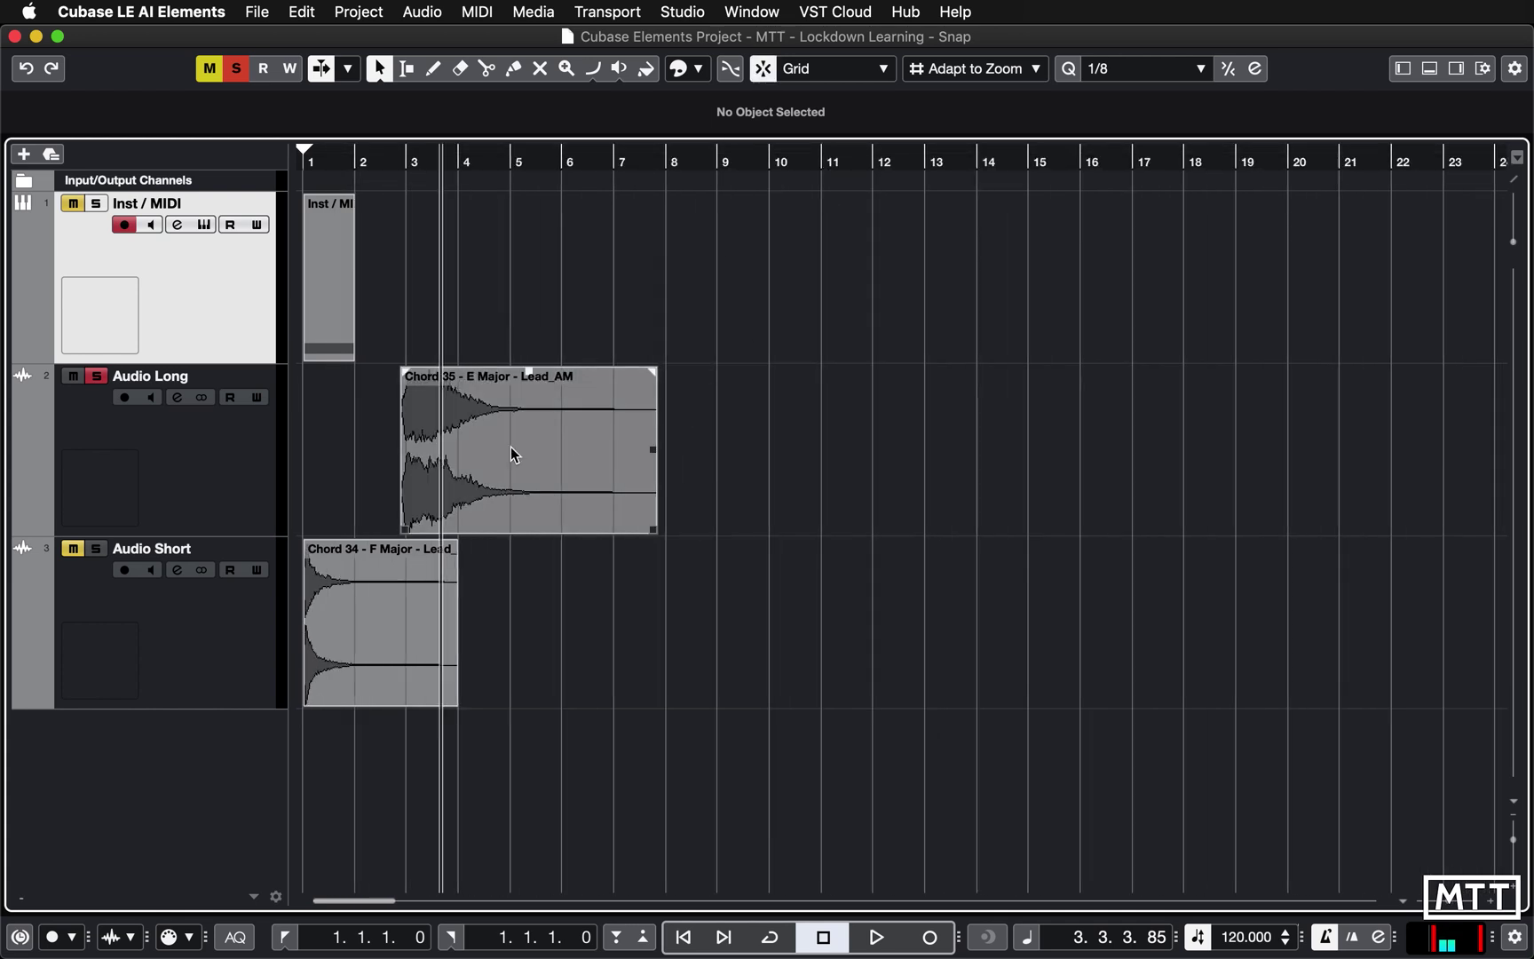
drag(510, 448, 891, 431)
drag(766, 165, 762, 164)
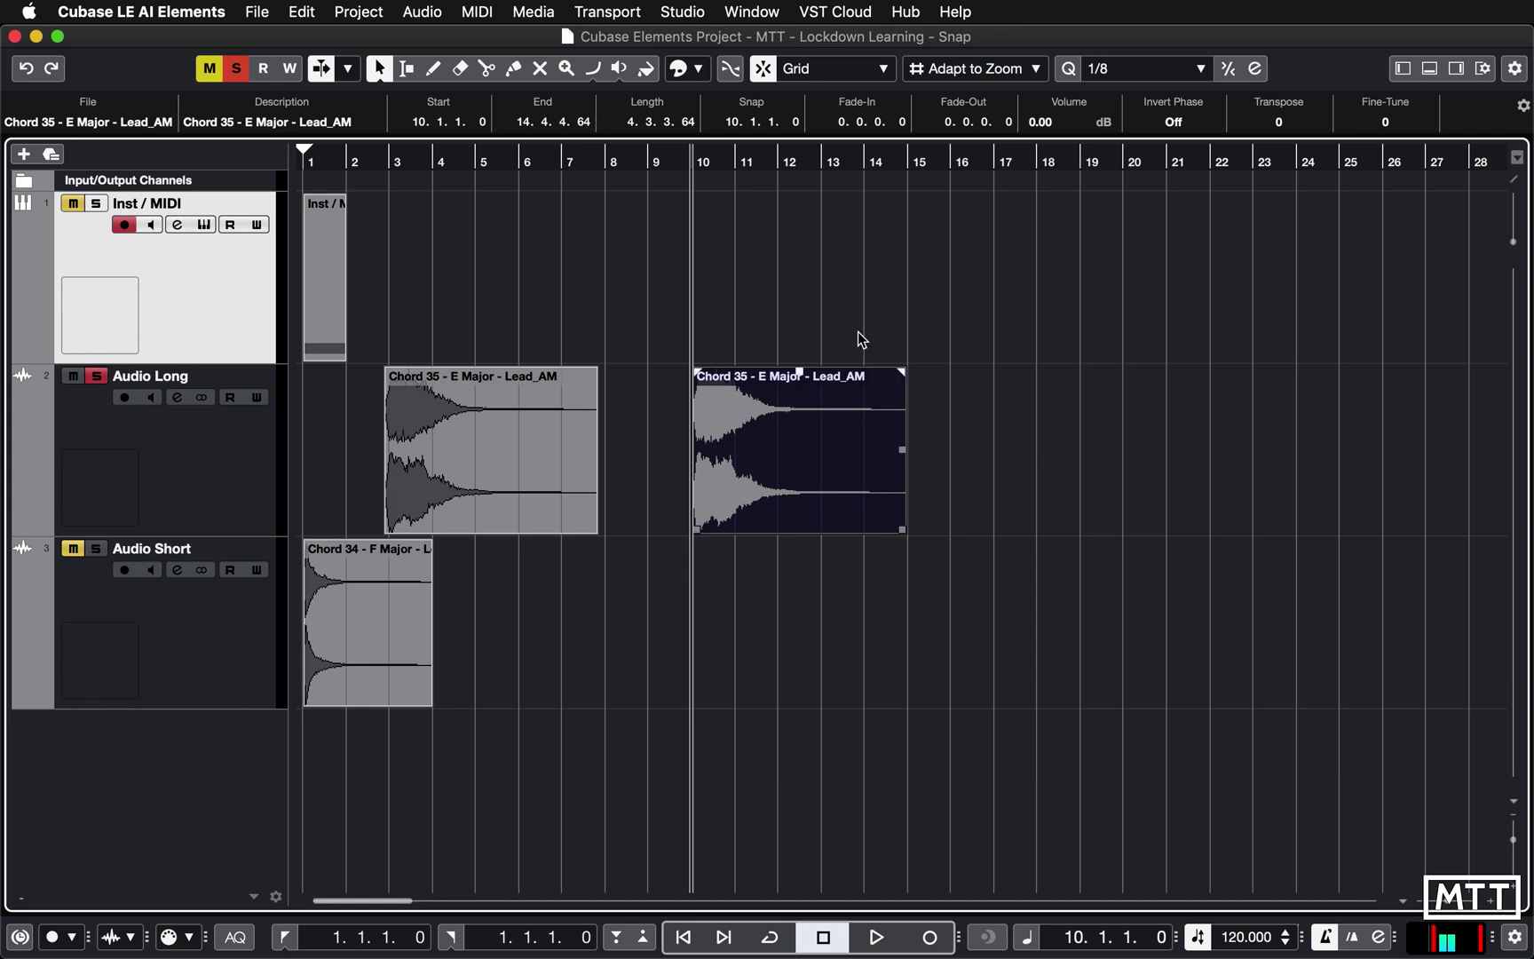
key(h)
key(h)
key(h)
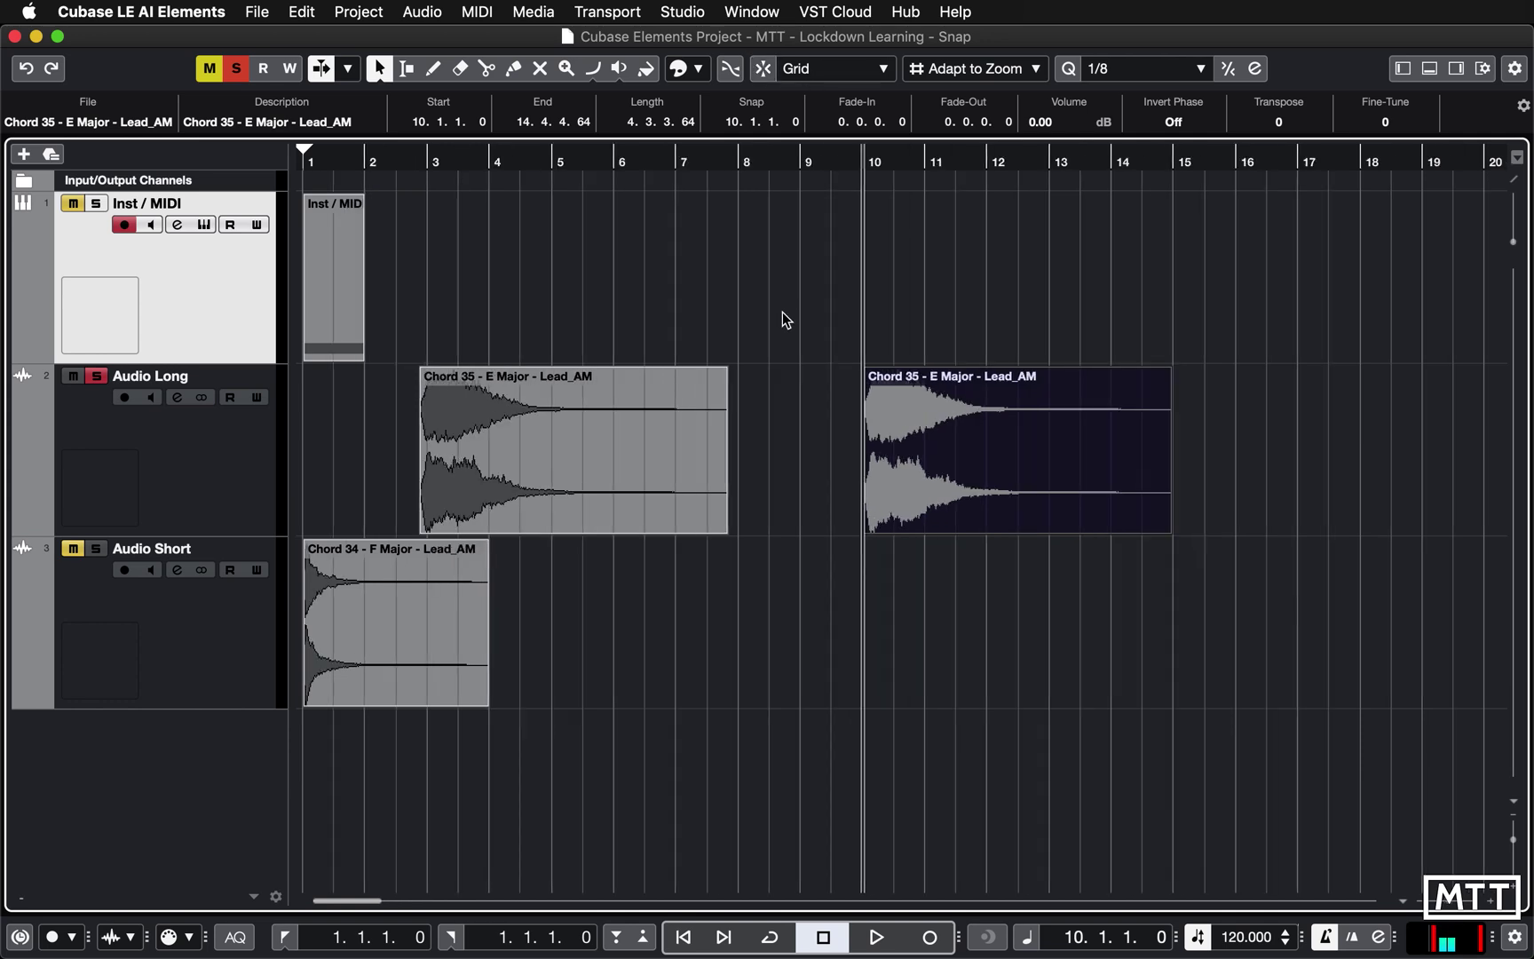
drag(1009, 455, 1006, 449)
key(g)
key(g)
key(g)
key(g)
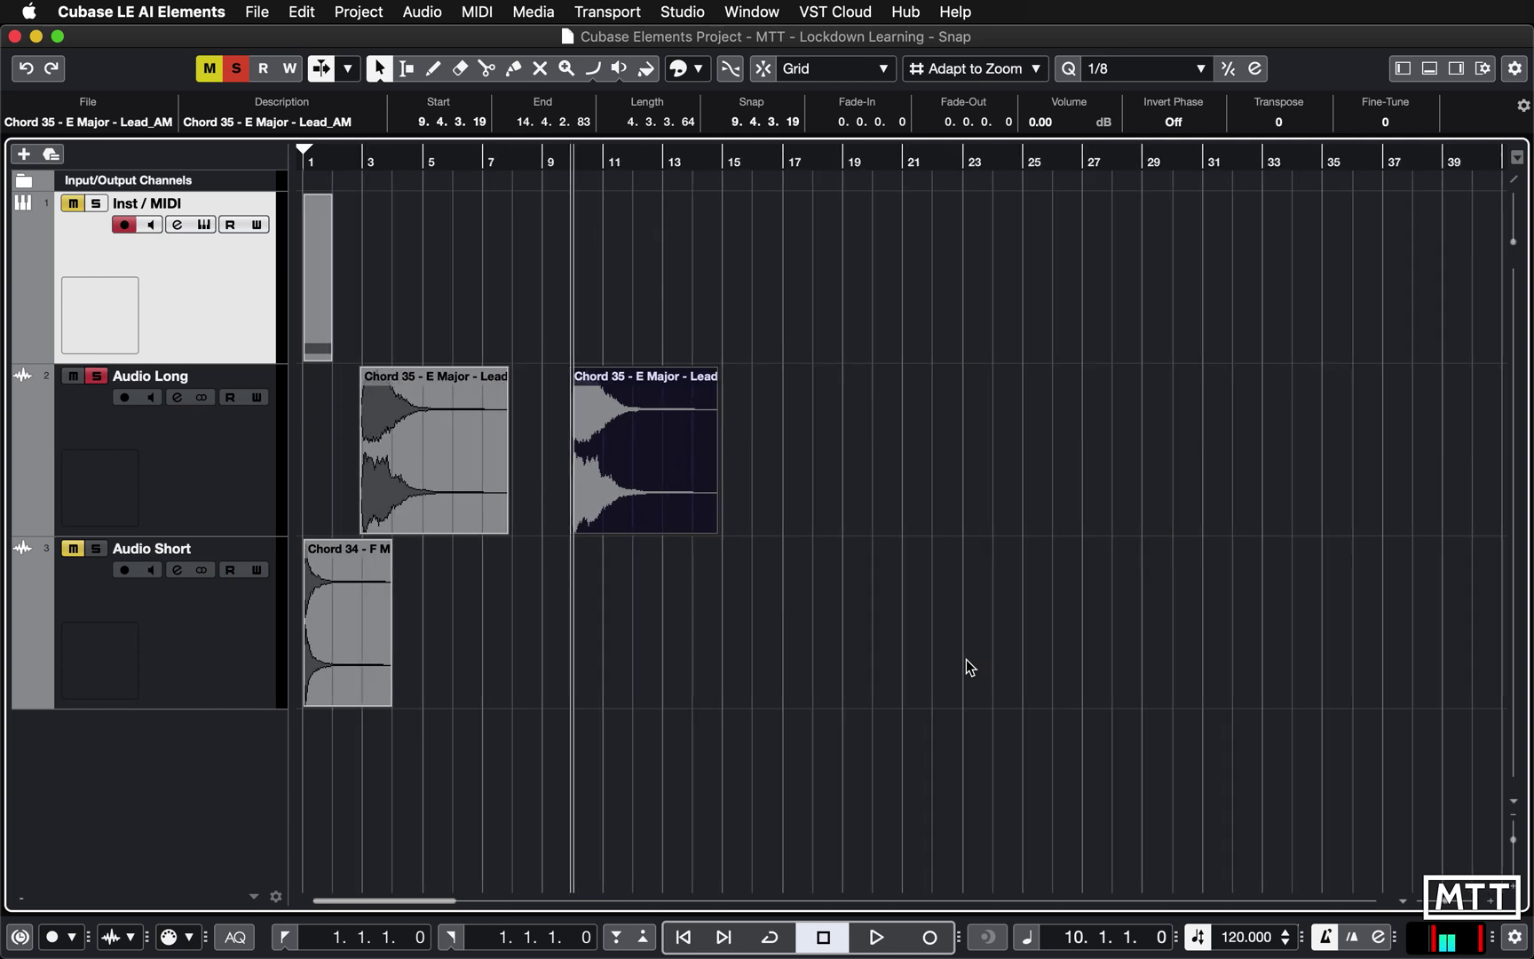
click(830, 588)
click(657, 472)
key(Delete)
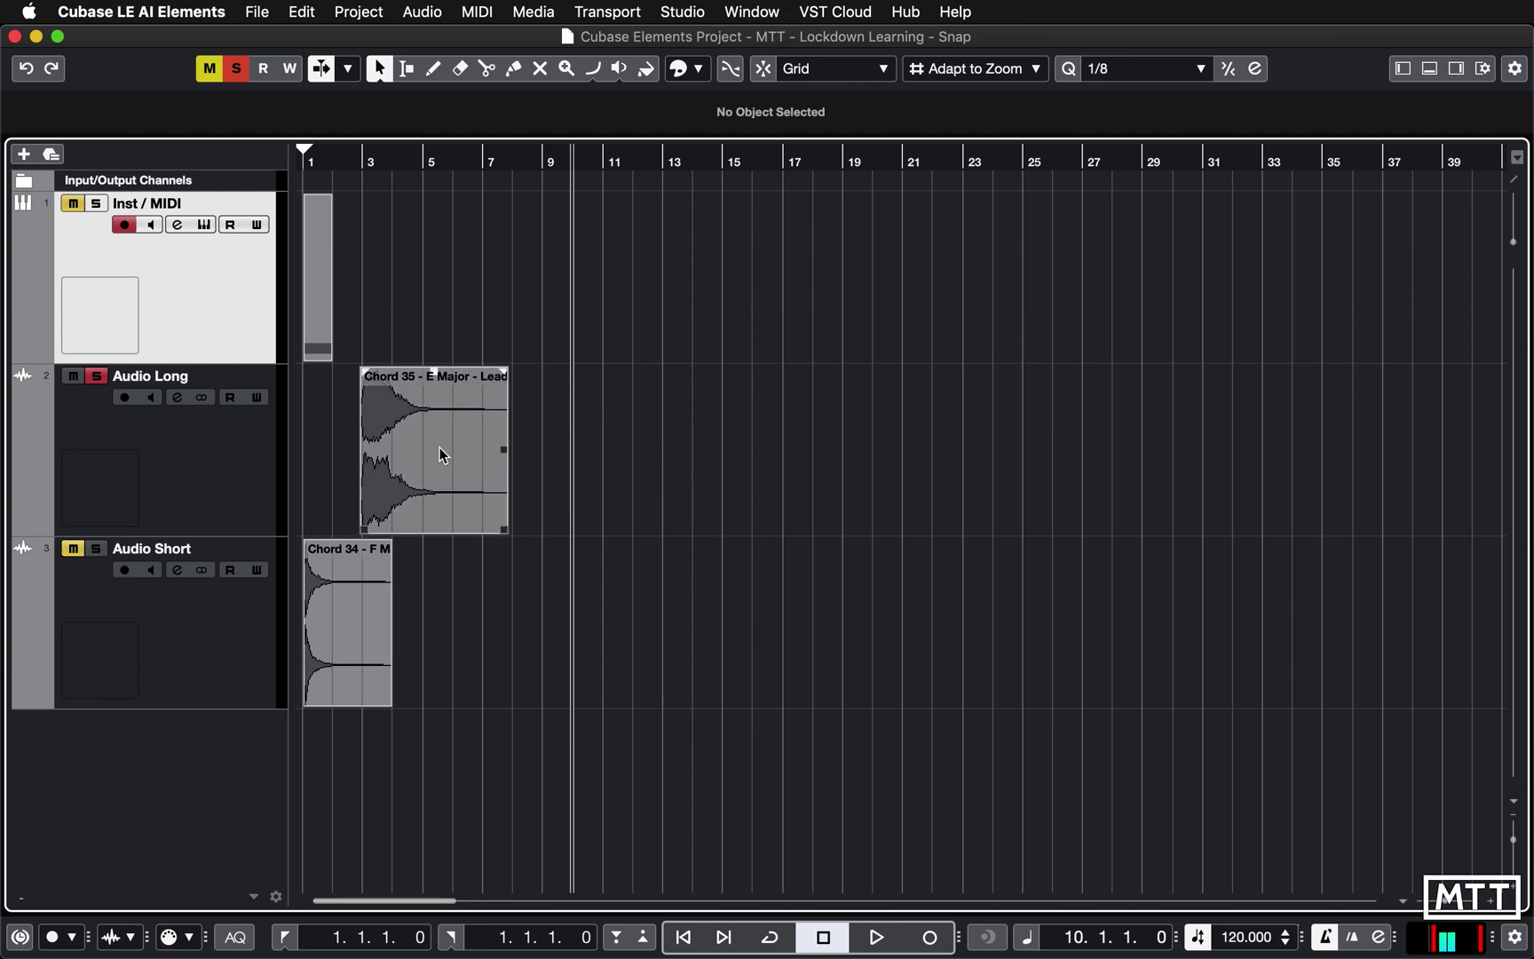
click(836, 67)
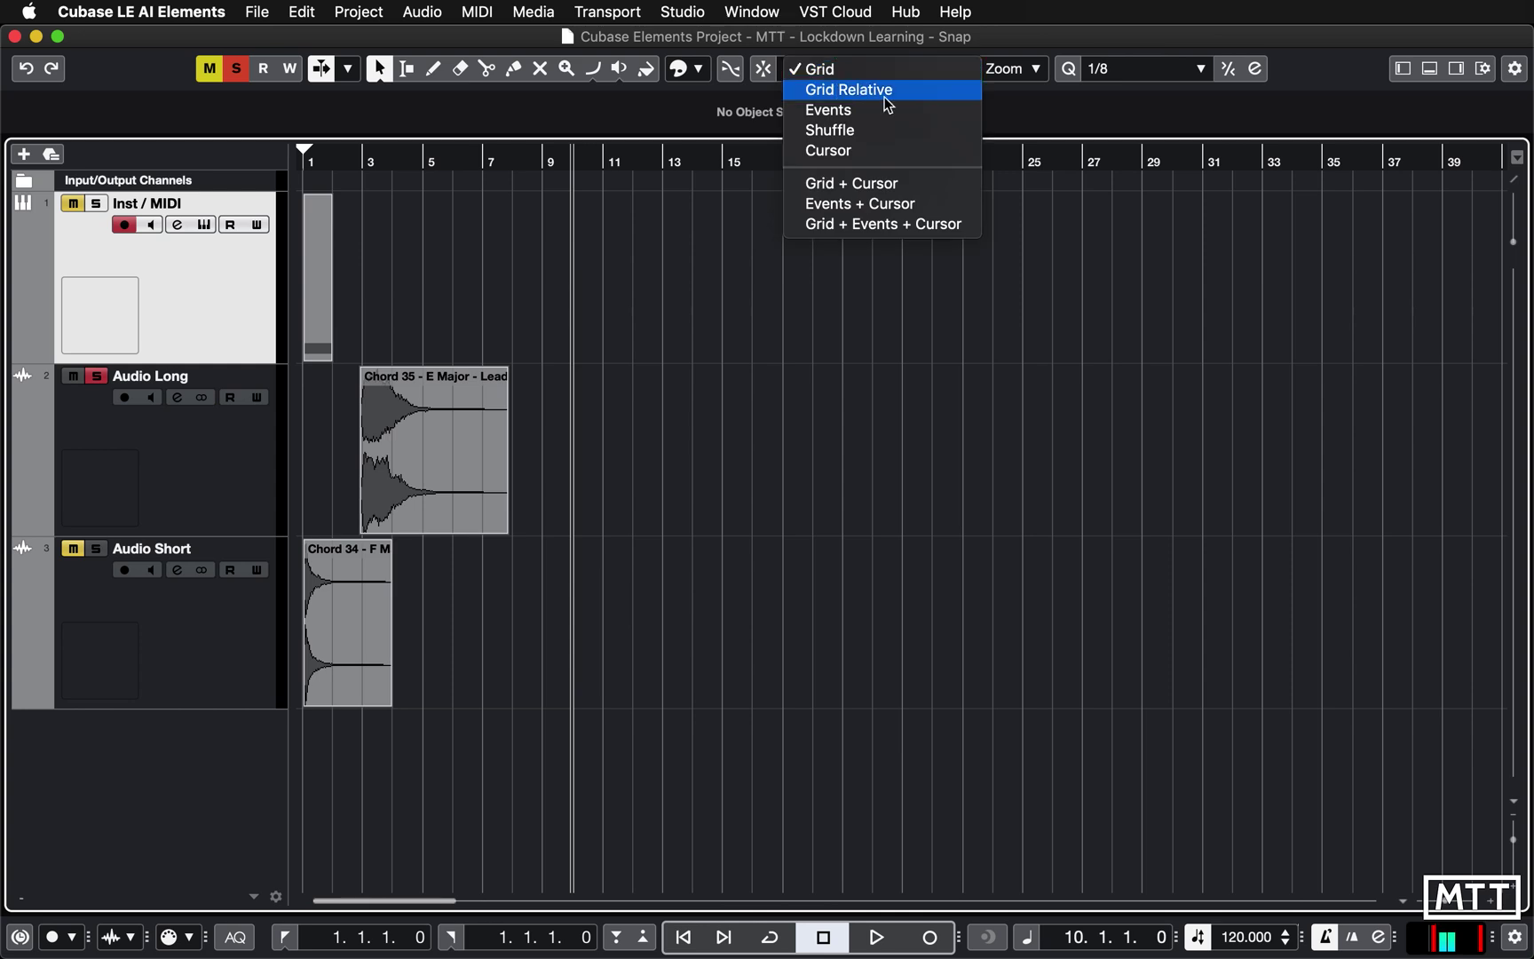
Switch the snap type to Grid Relative and zoom in around bar 3.
click(869, 89)
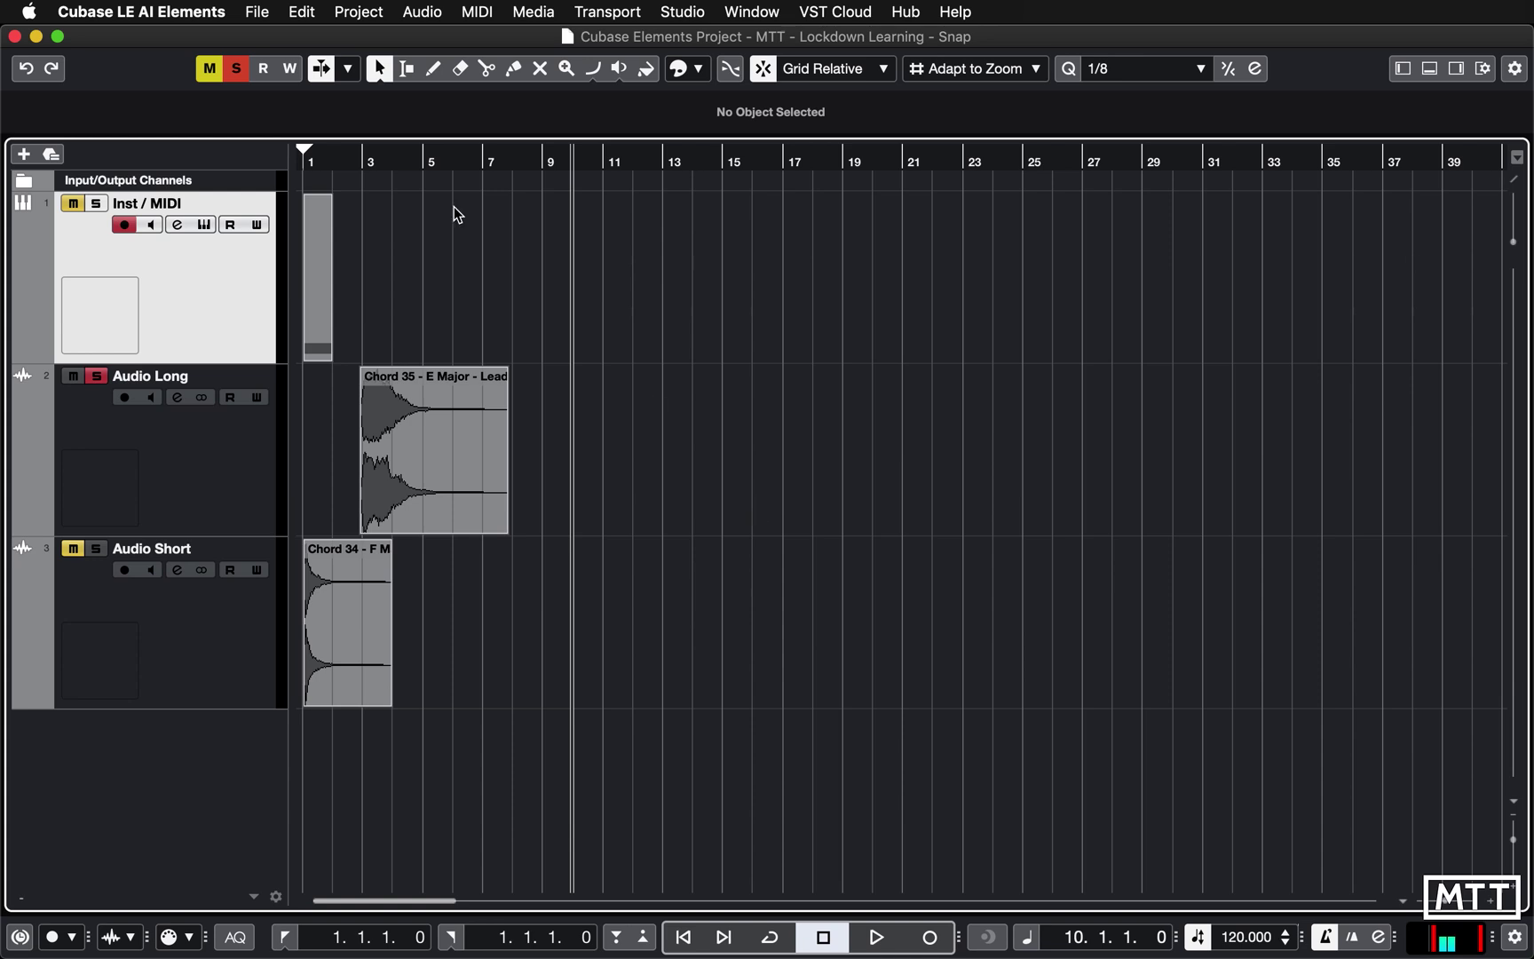
click(359, 162)
key(h)
key(h)
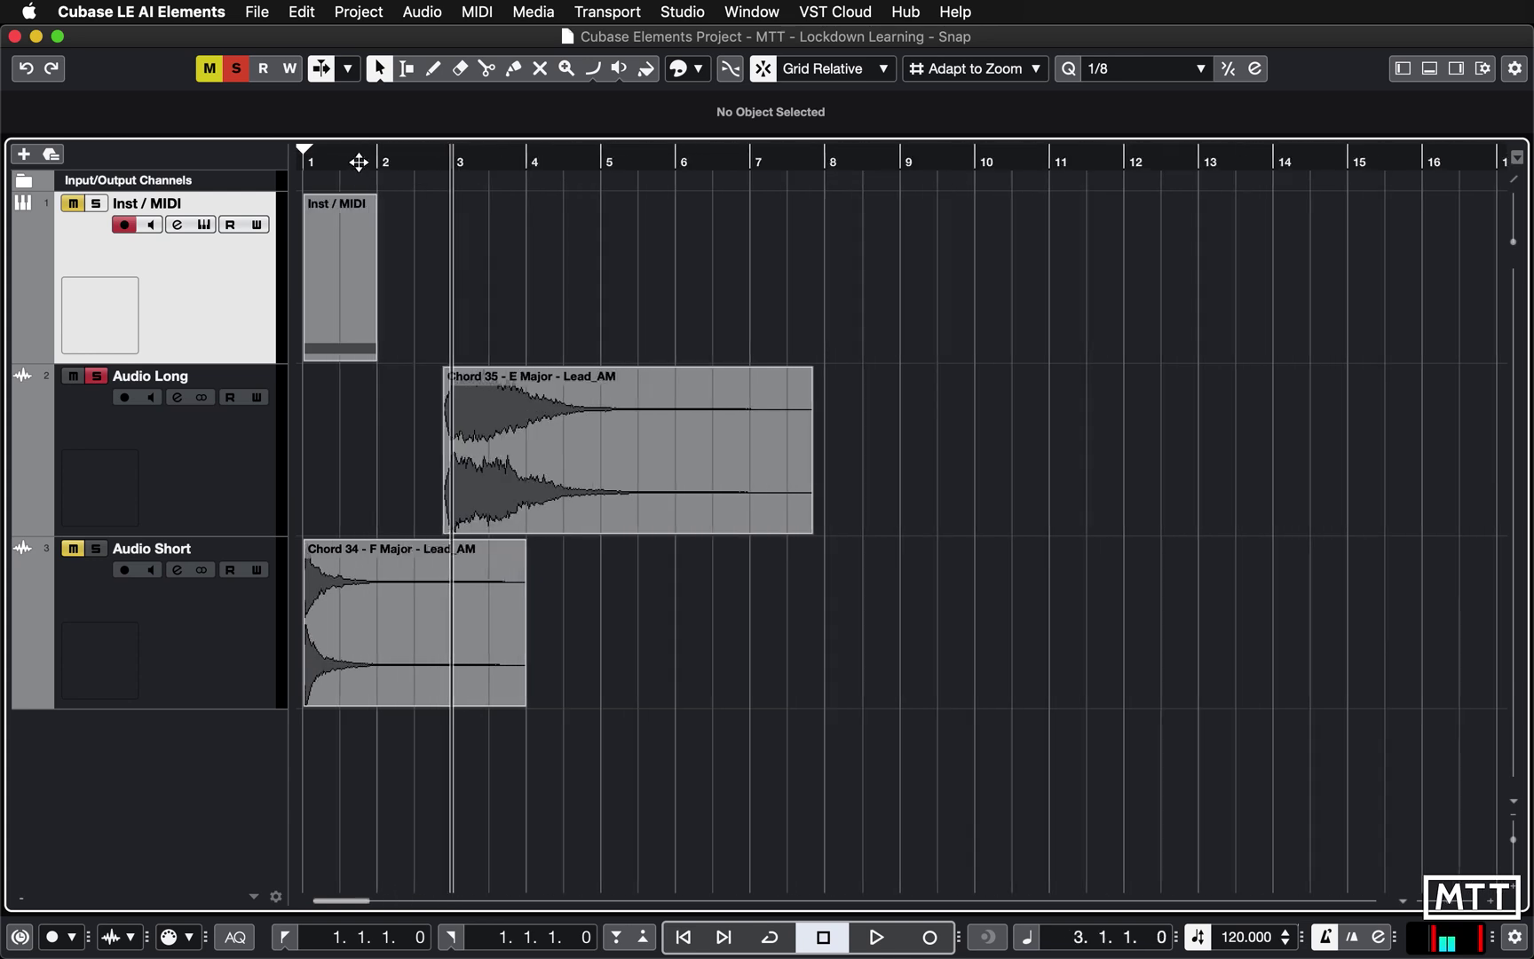
key(h)
click(668, 460)
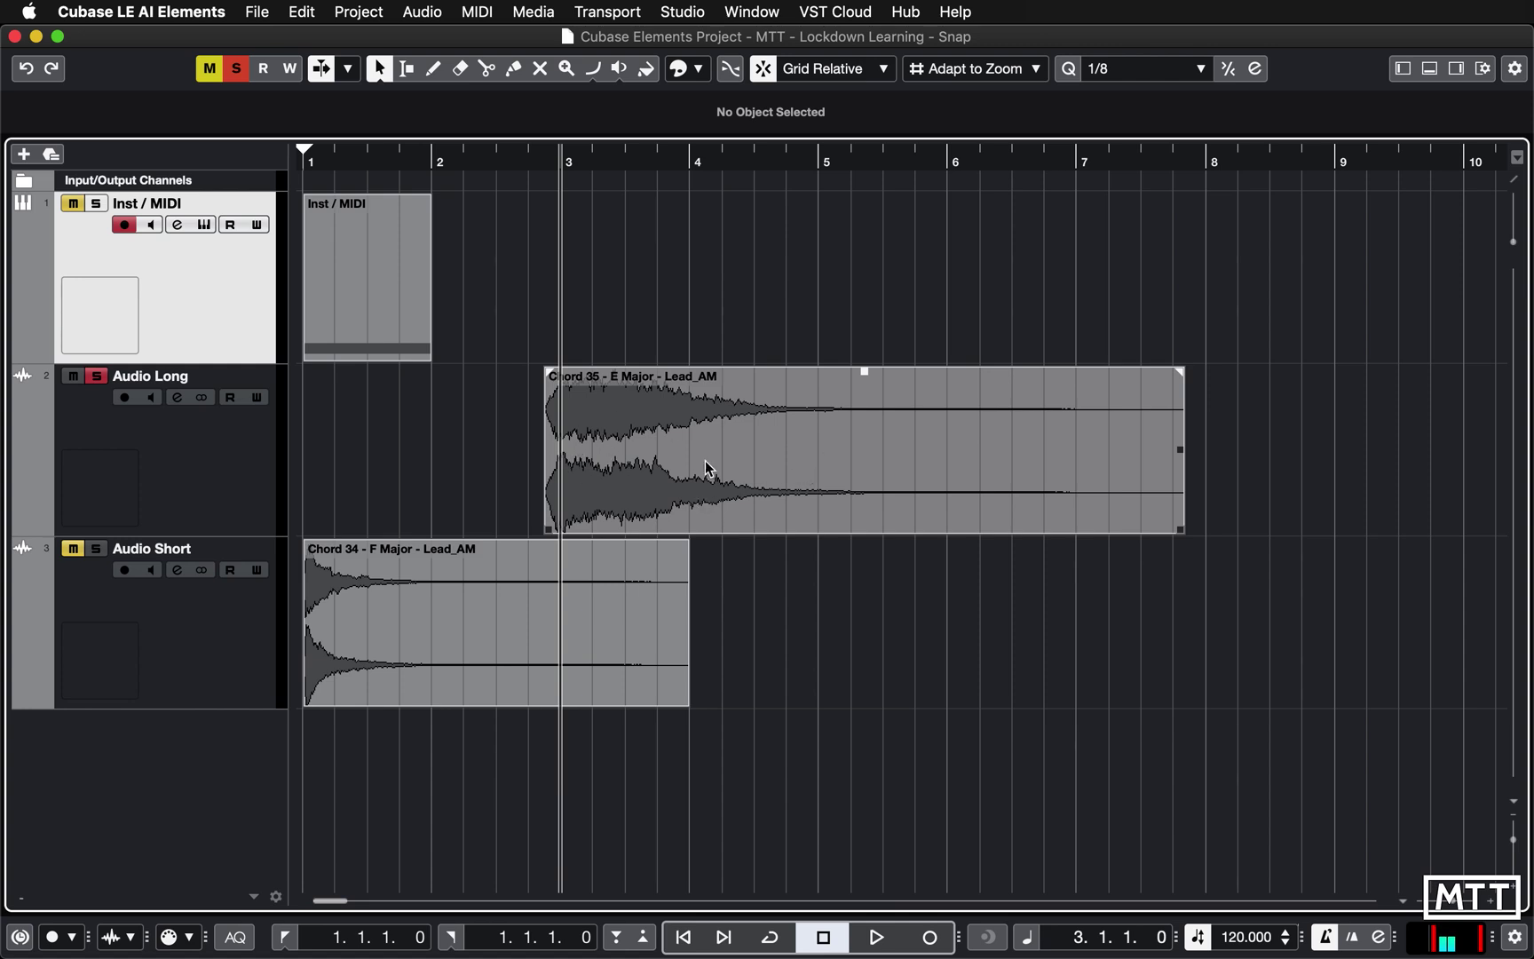
click(885, 279)
Set the grid spacing to Bar and test-drag Chord 35 one bar later.
click(950, 69)
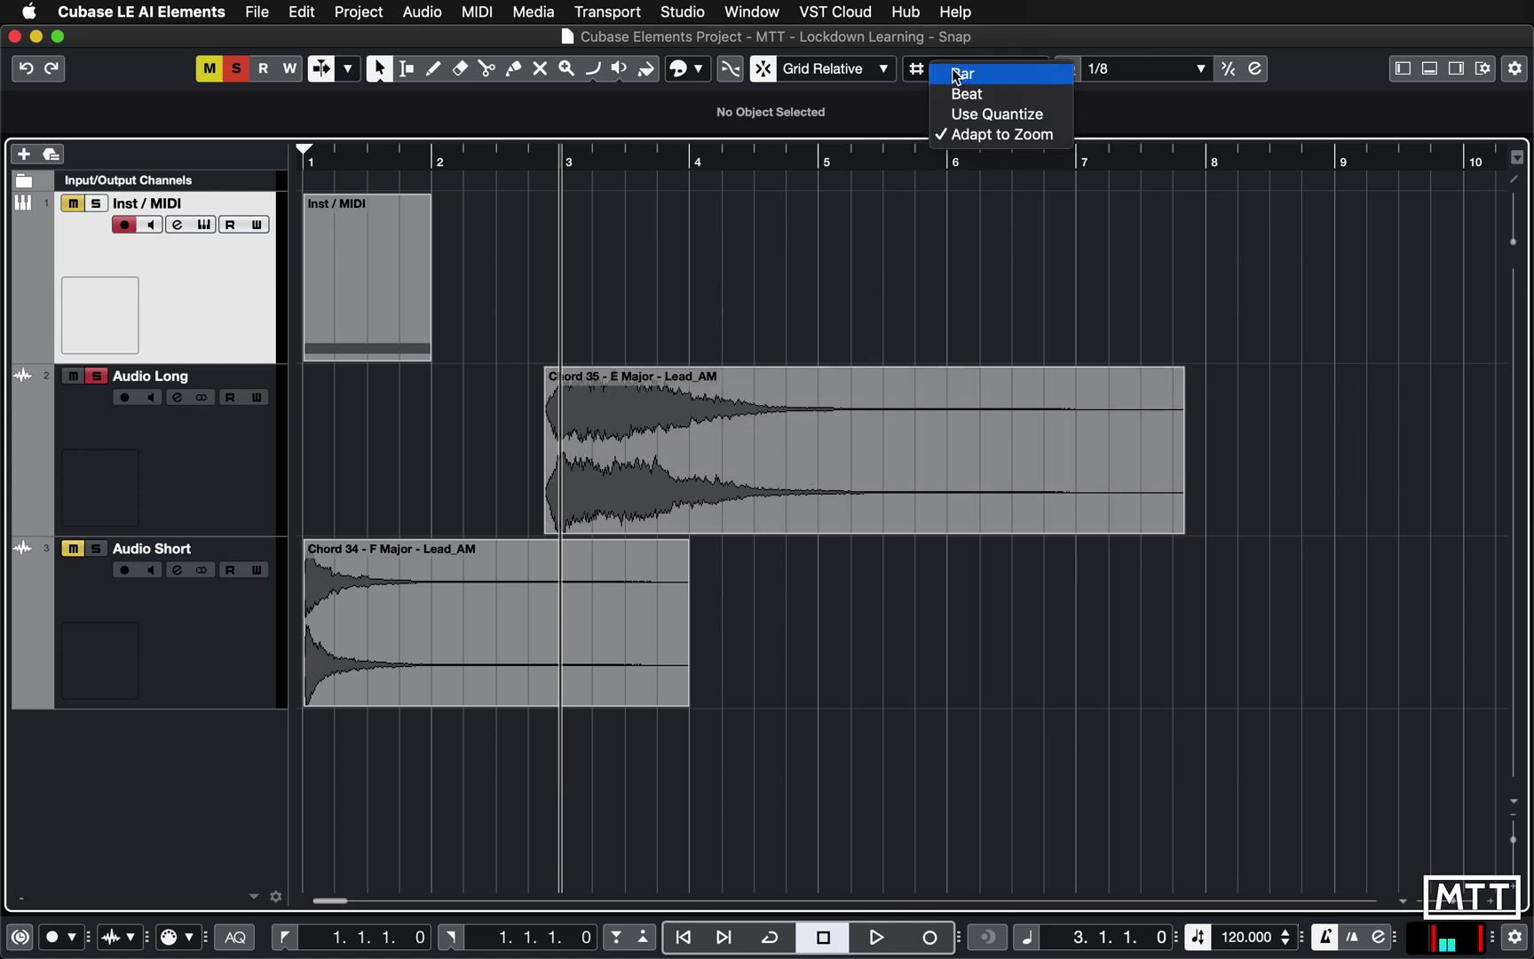
click(963, 73)
click(590, 402)
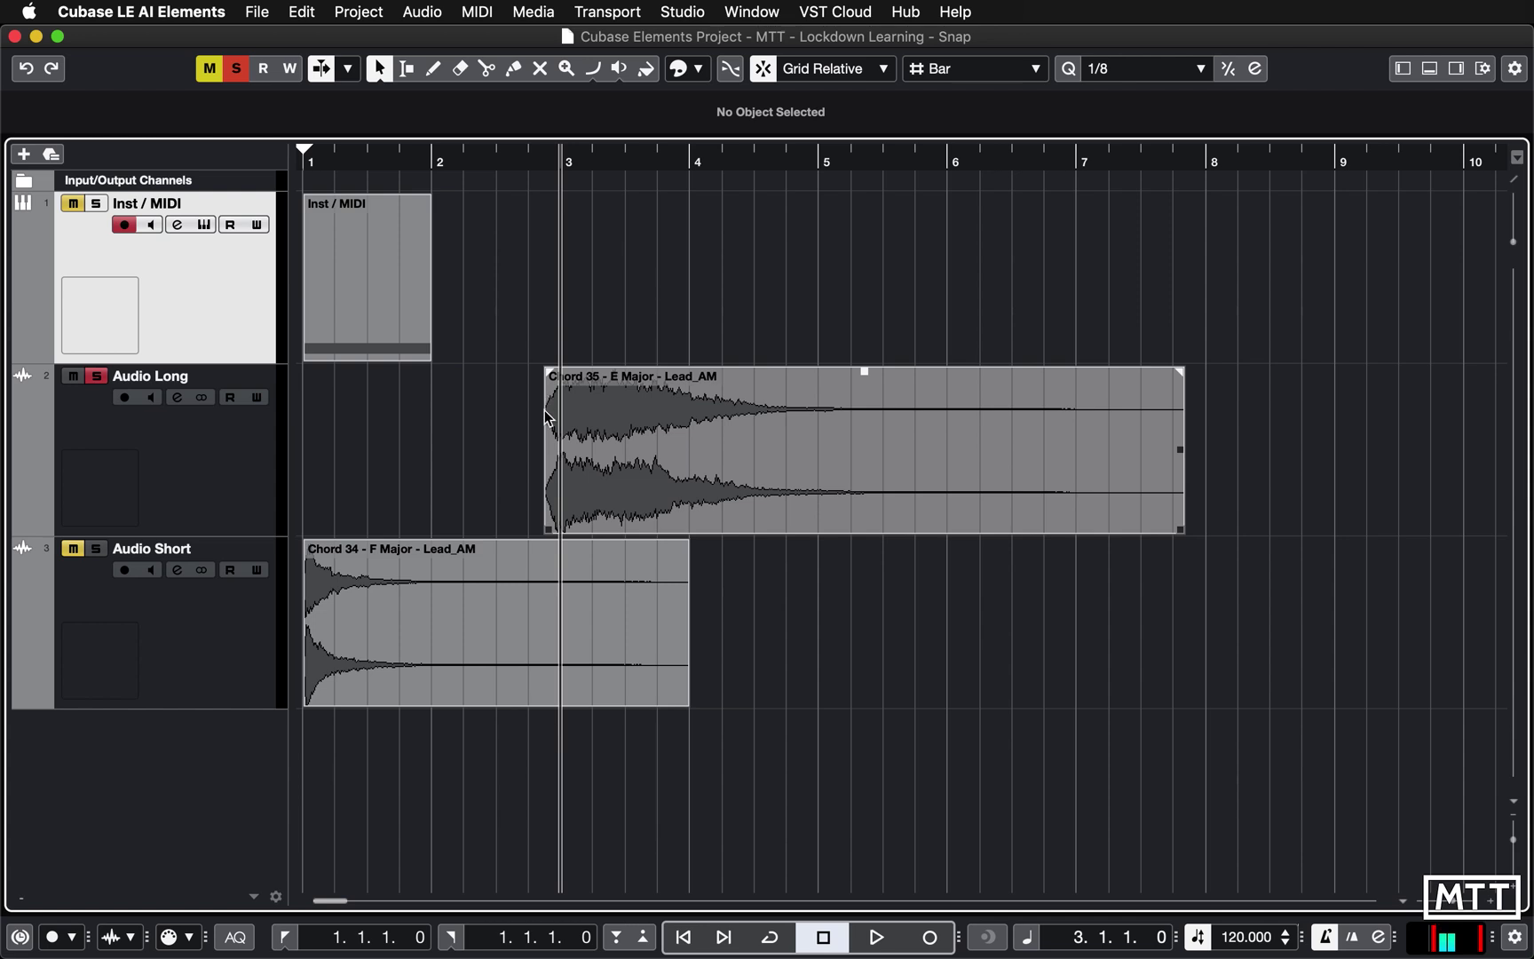
click(668, 413)
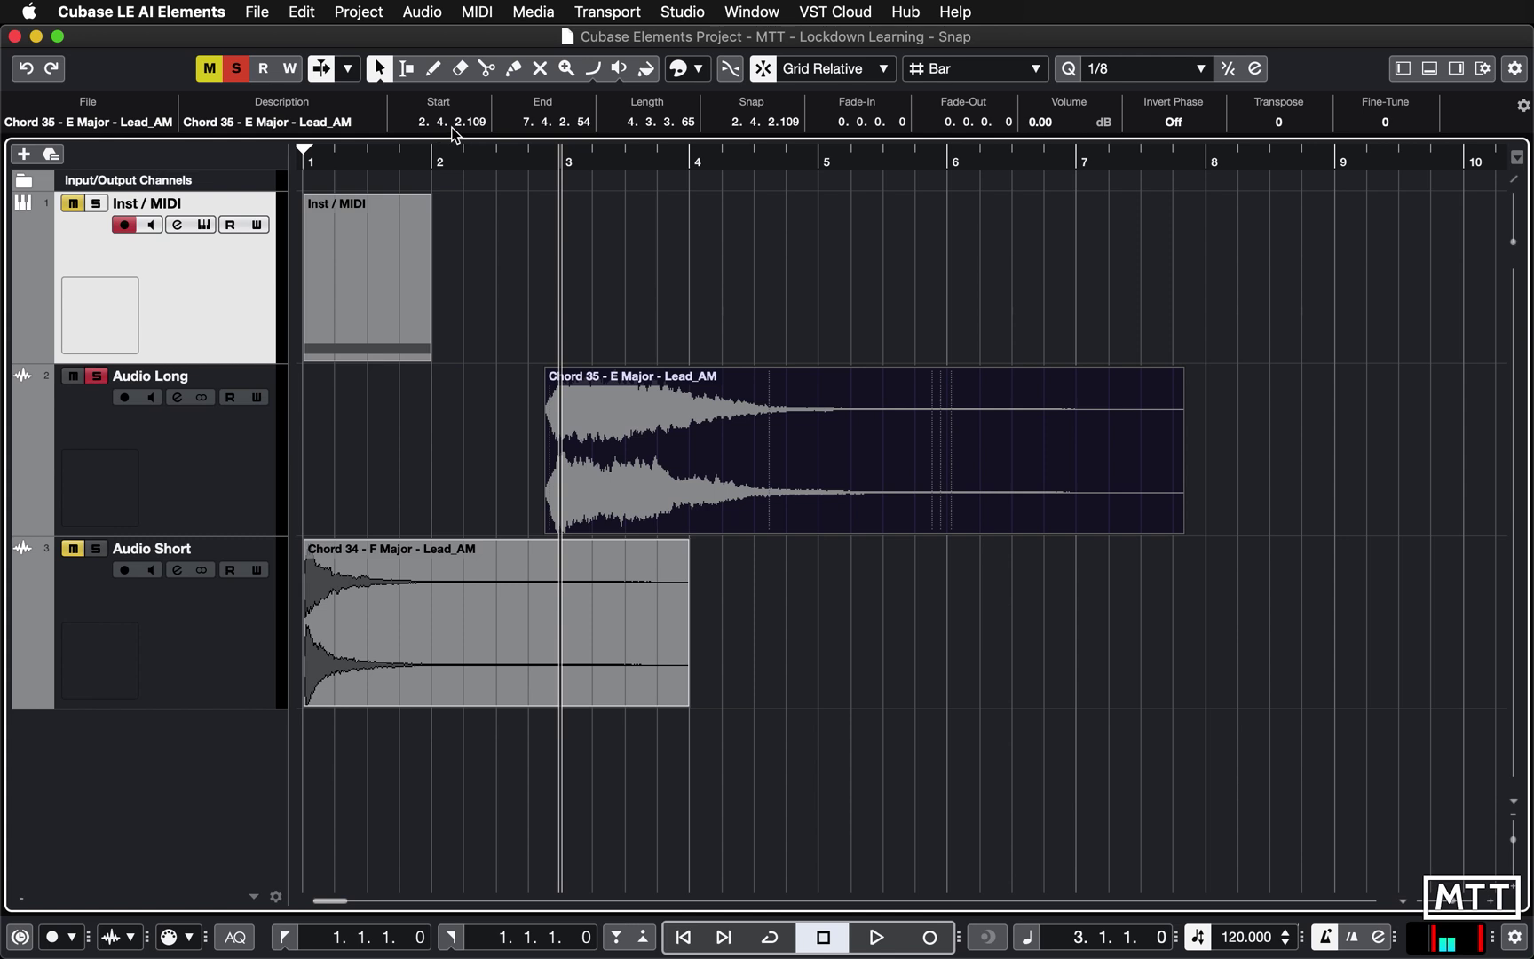
mouse_move(613, 356)
drag(591, 422, 633, 423)
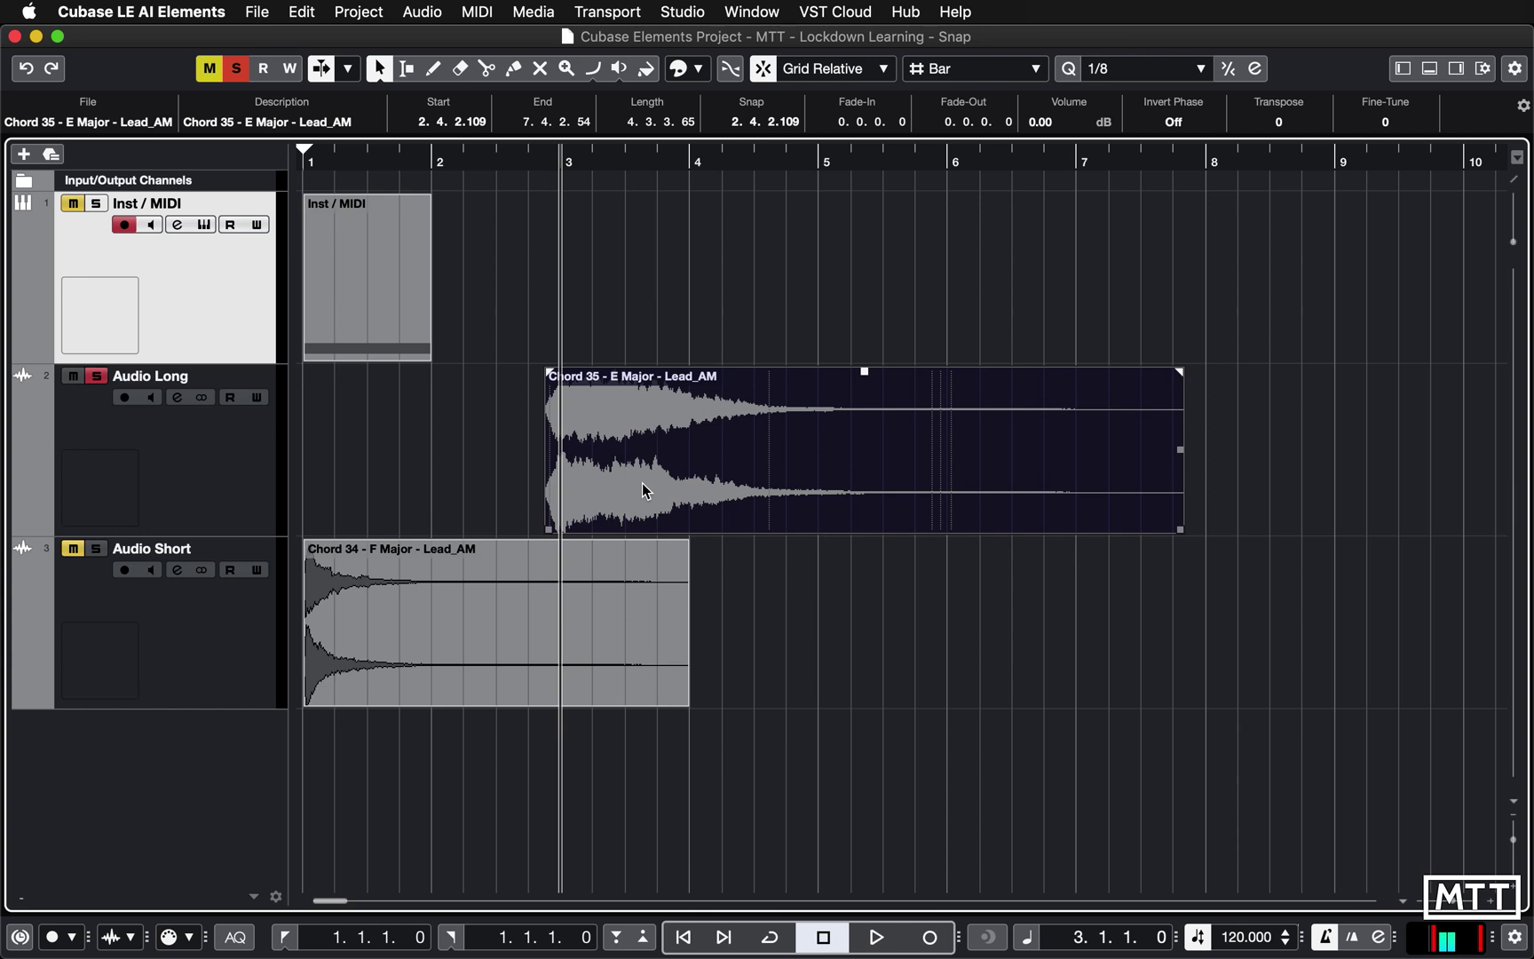
Switch the snap type back to Grid and deselect Chord 35.
click(826, 71)
click(821, 46)
click(687, 325)
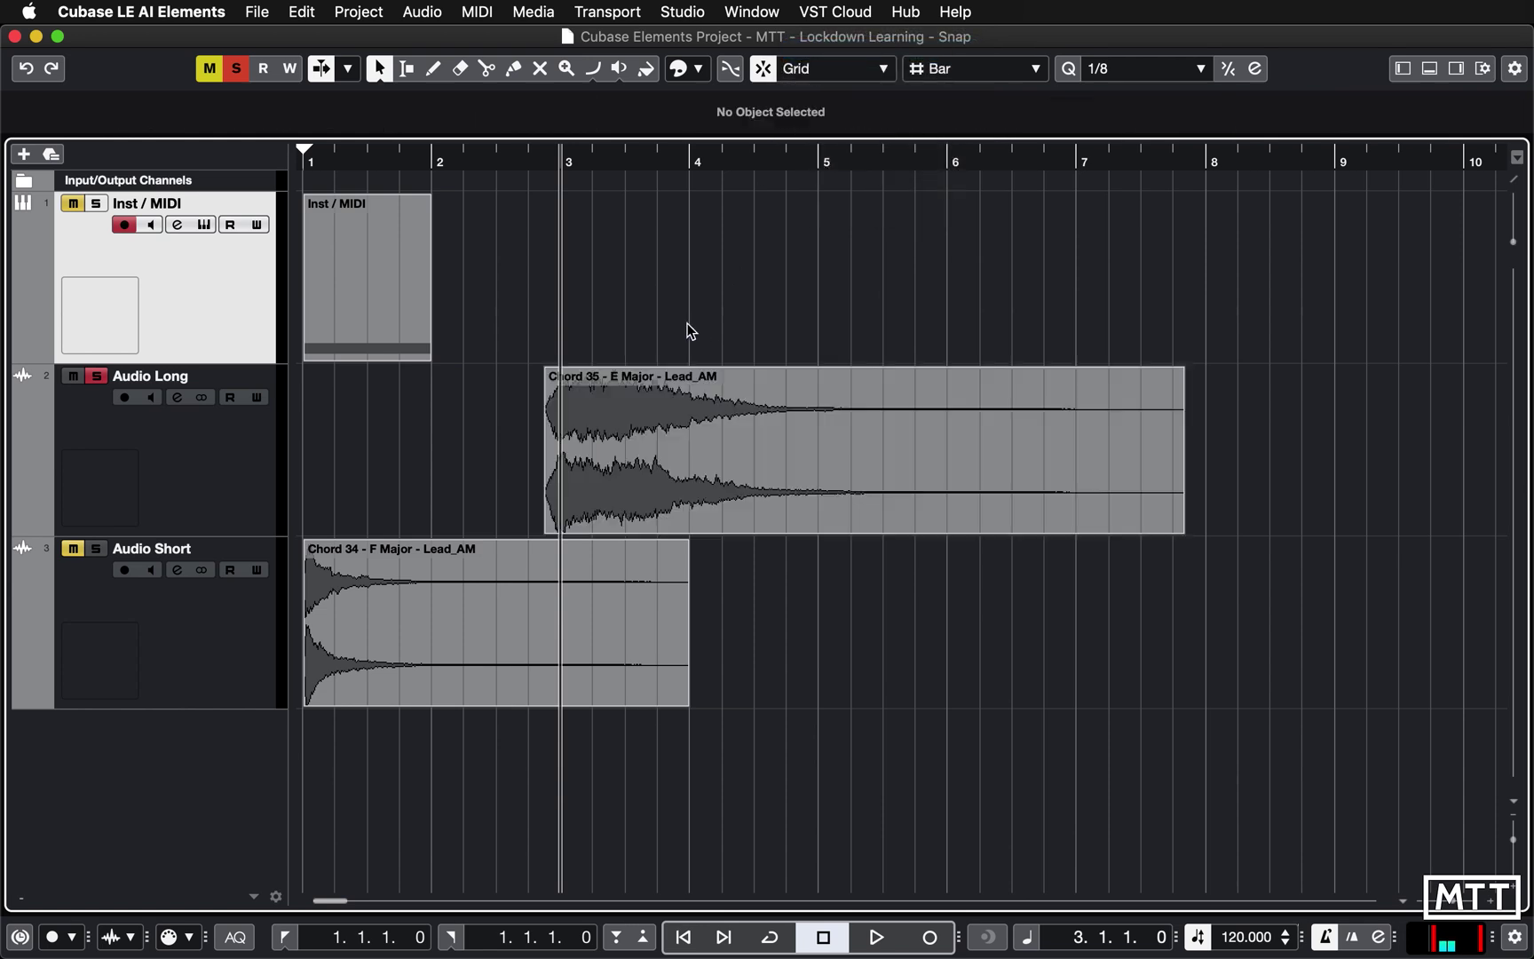
In the Sample Editor, move Chord 35's snap point into the attack at 2.4.4.119, then close it.
double_click(644, 479)
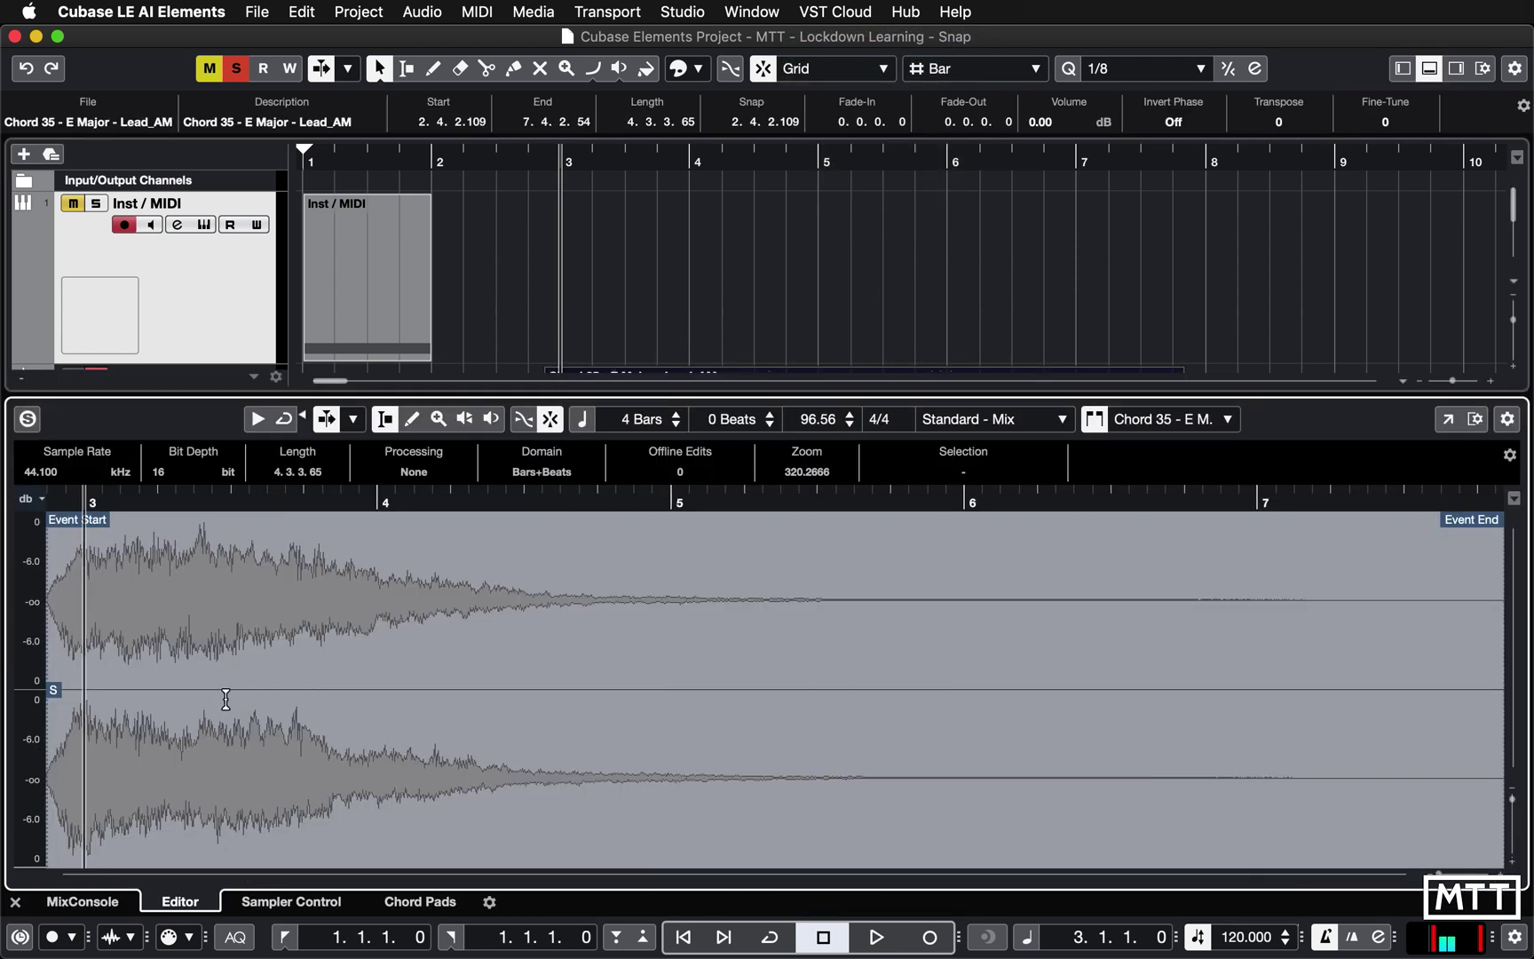
key(h)
key(h)
key(h)
key(h)
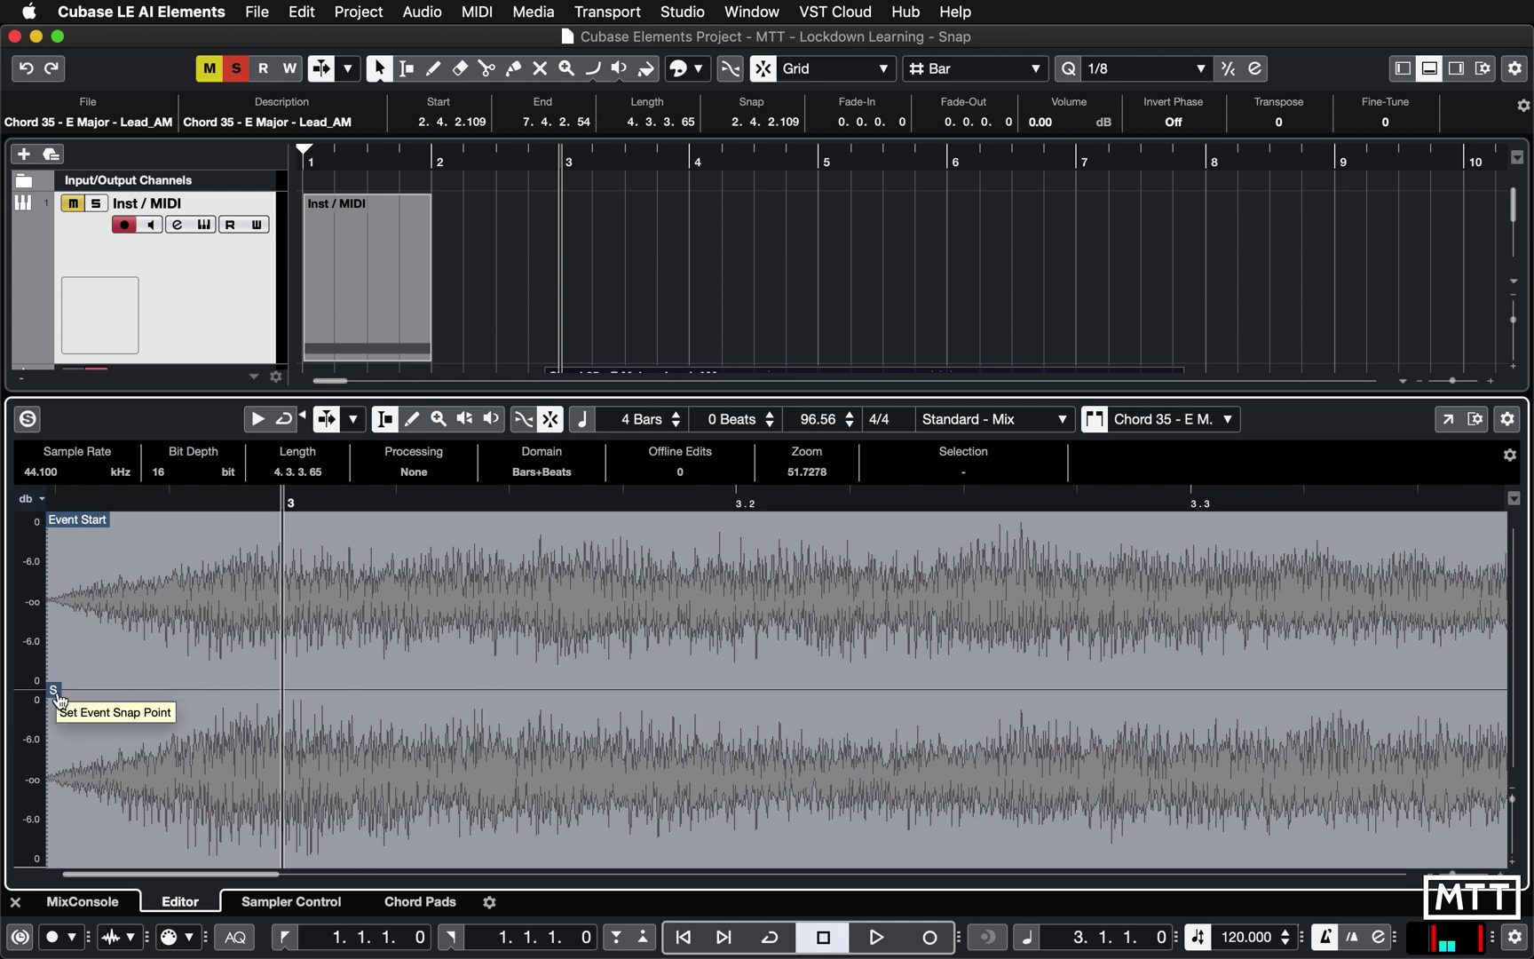
mouse_move(59, 700)
mouse_down()
mouse_move(328, 710)
mouse_move(274, 708)
mouse_move(293, 713)
mouse_up()
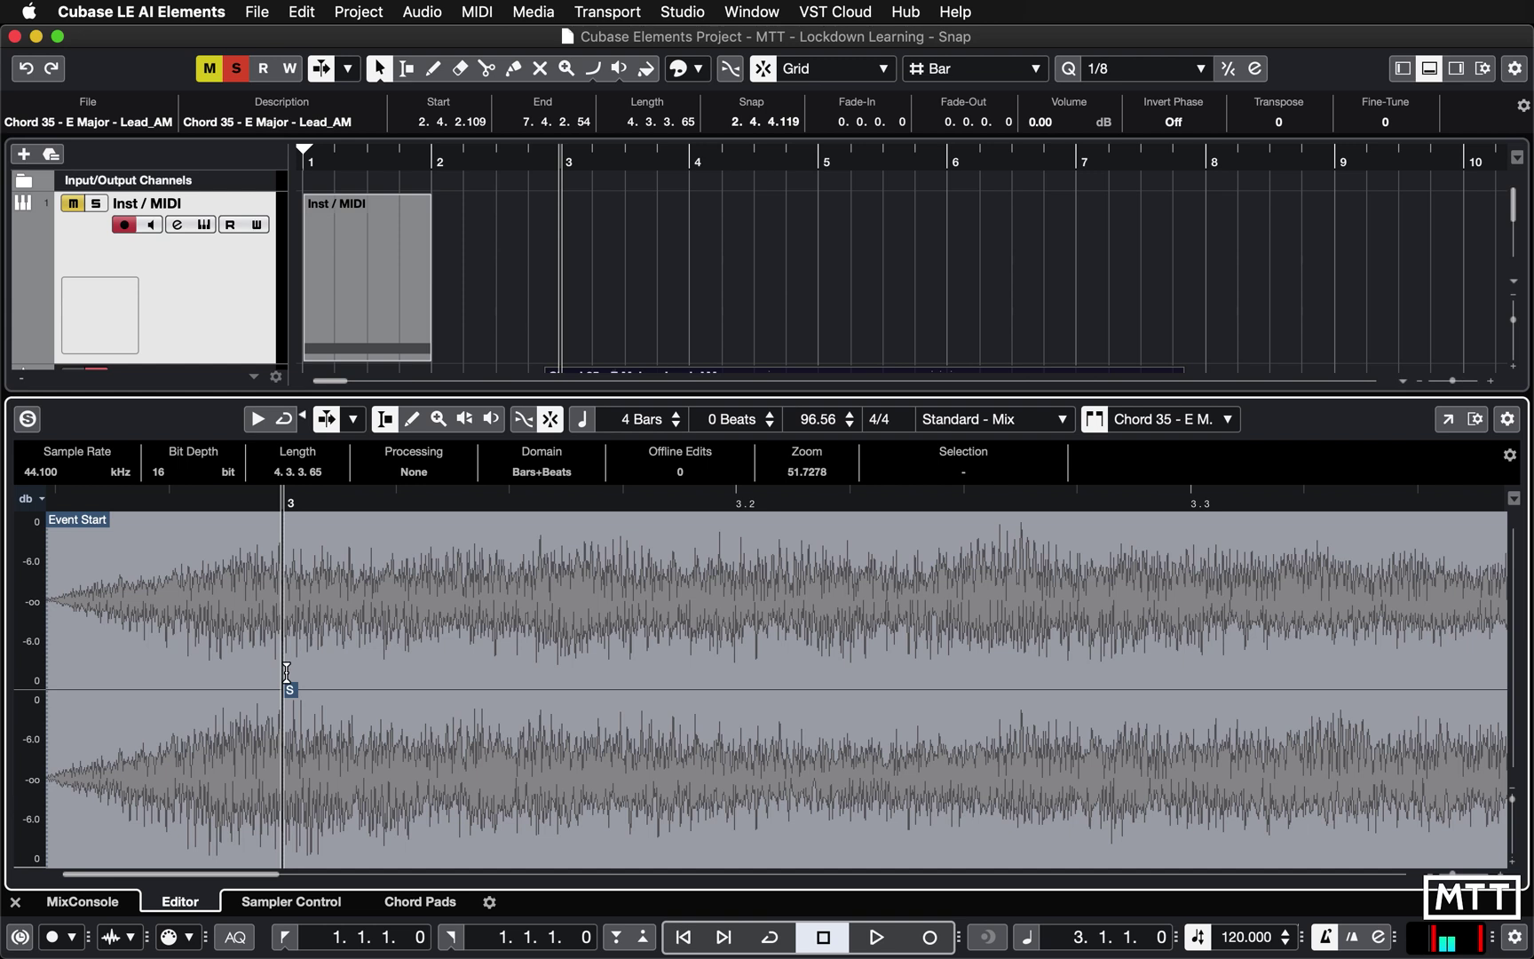
drag(286, 672, 81, 679)
click(118, 699)
key(super+e)
click(861, 633)
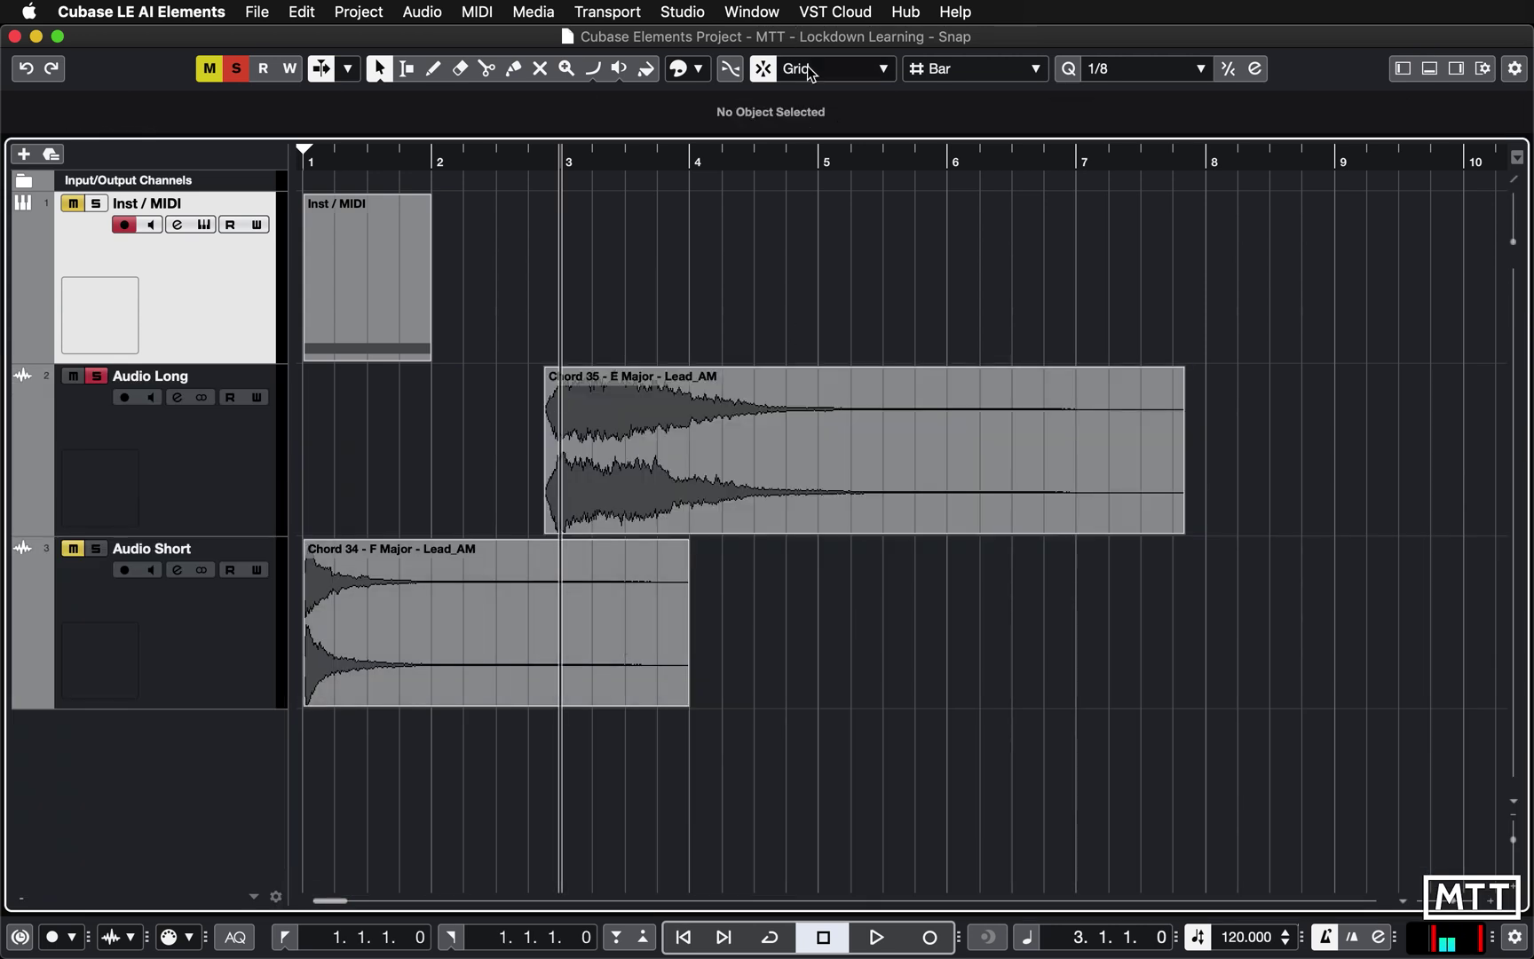
Snap Chord 35 to bar 3, then copy it to bar 9 and set the cursor on bar 9.
drag(702, 446, 651, 417)
key(g)
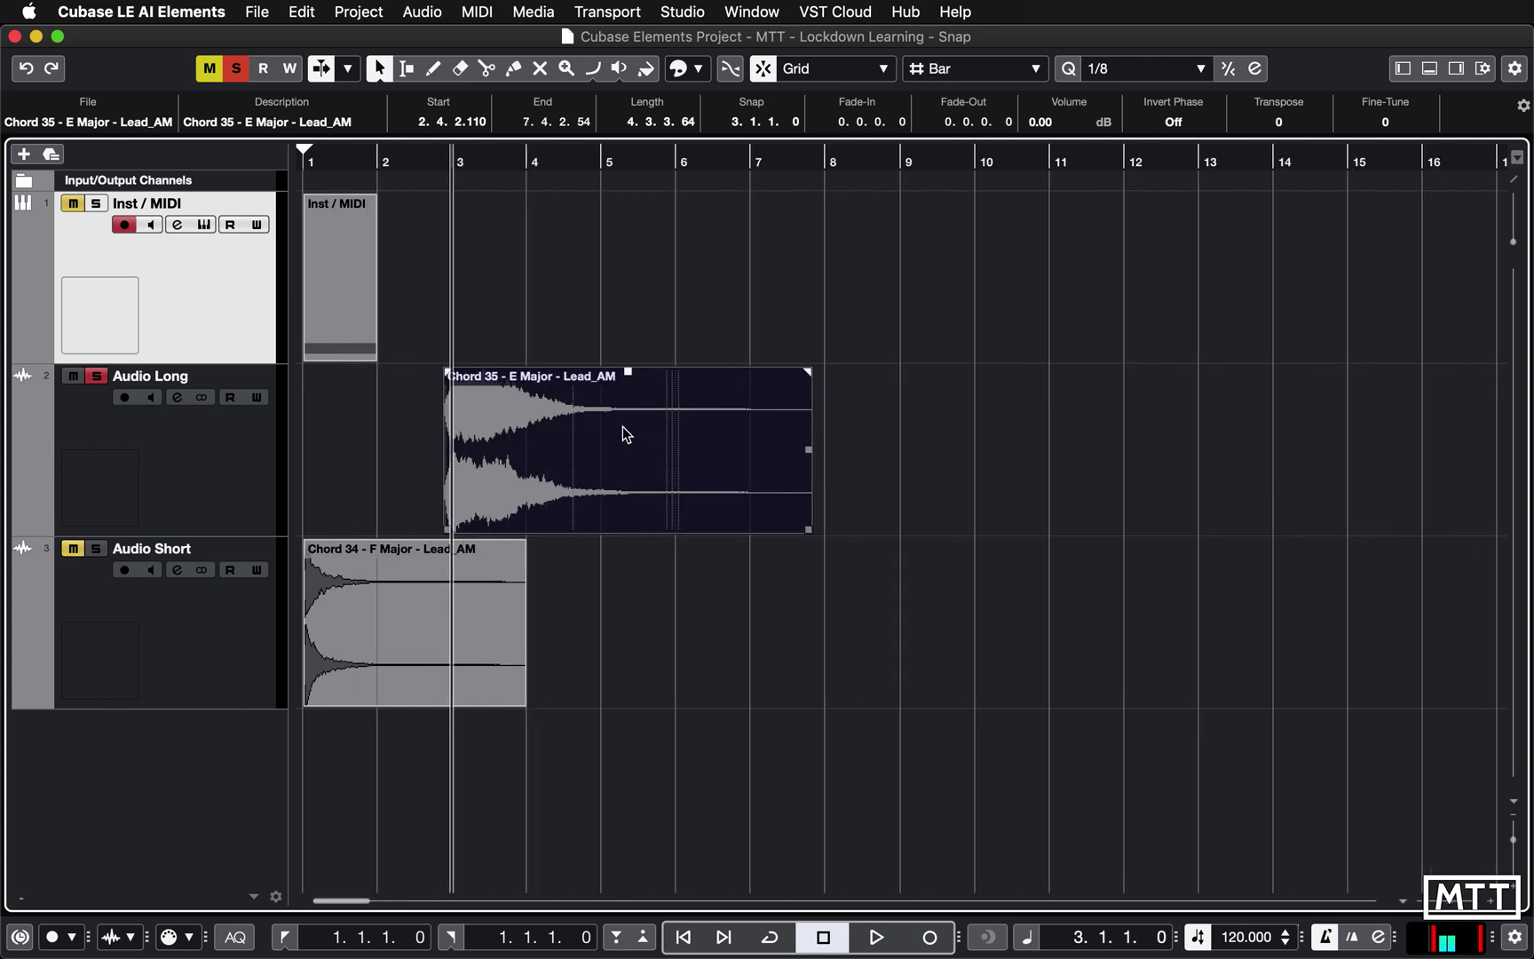
drag(513, 435, 886, 445)
click(797, 162)
click(798, 161)
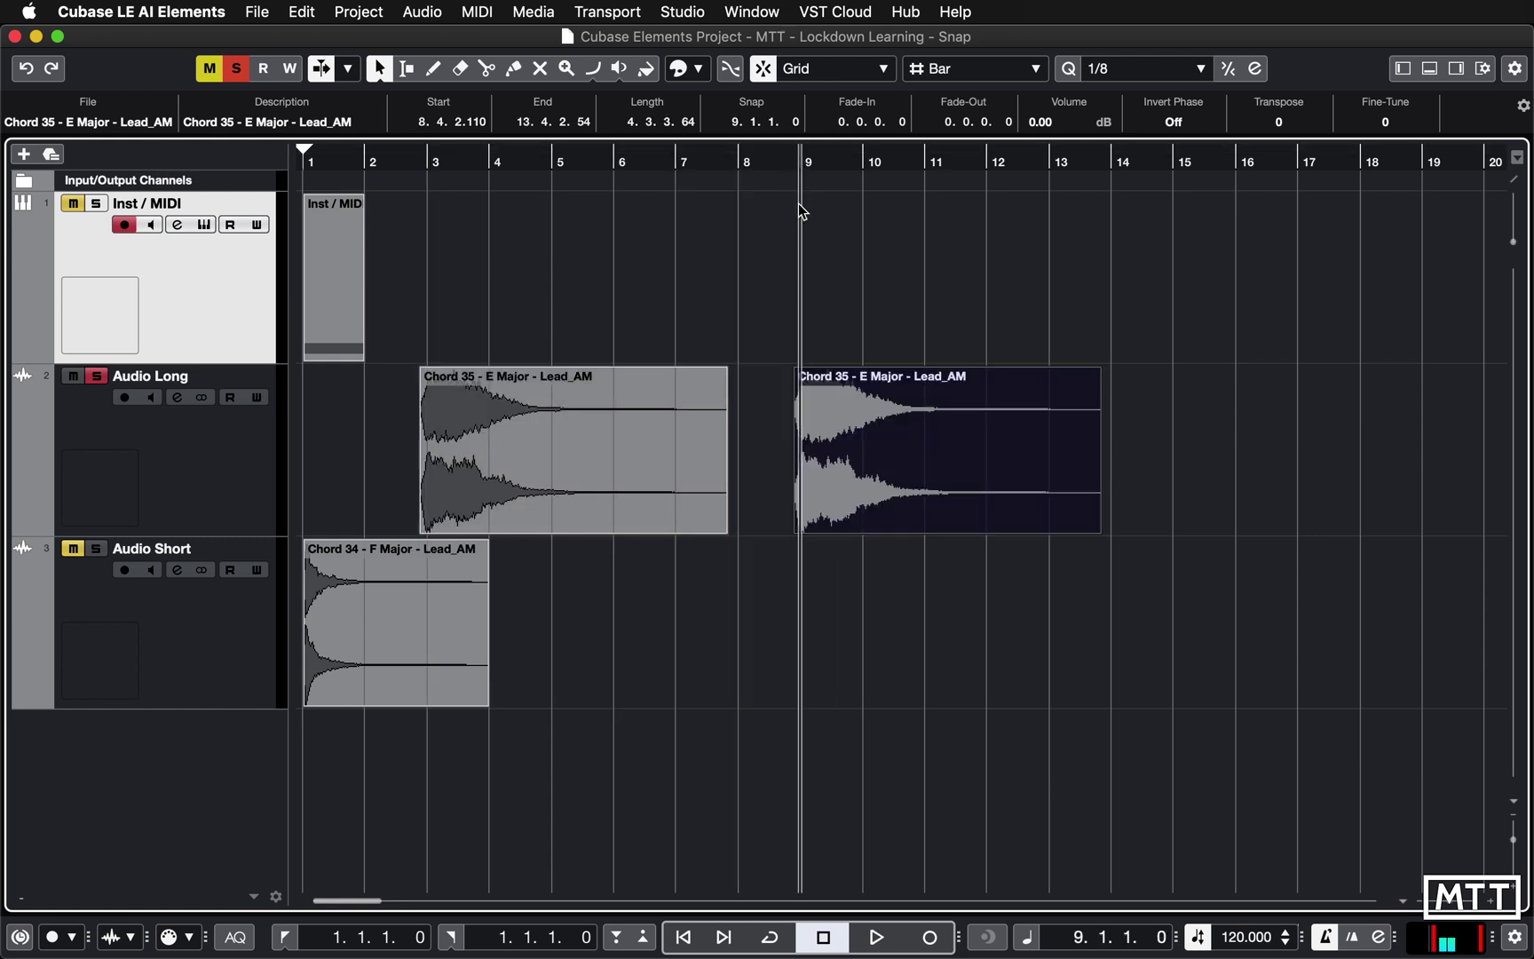
scroll(798, 204, right, 2)
click(742, 158)
click(745, 156)
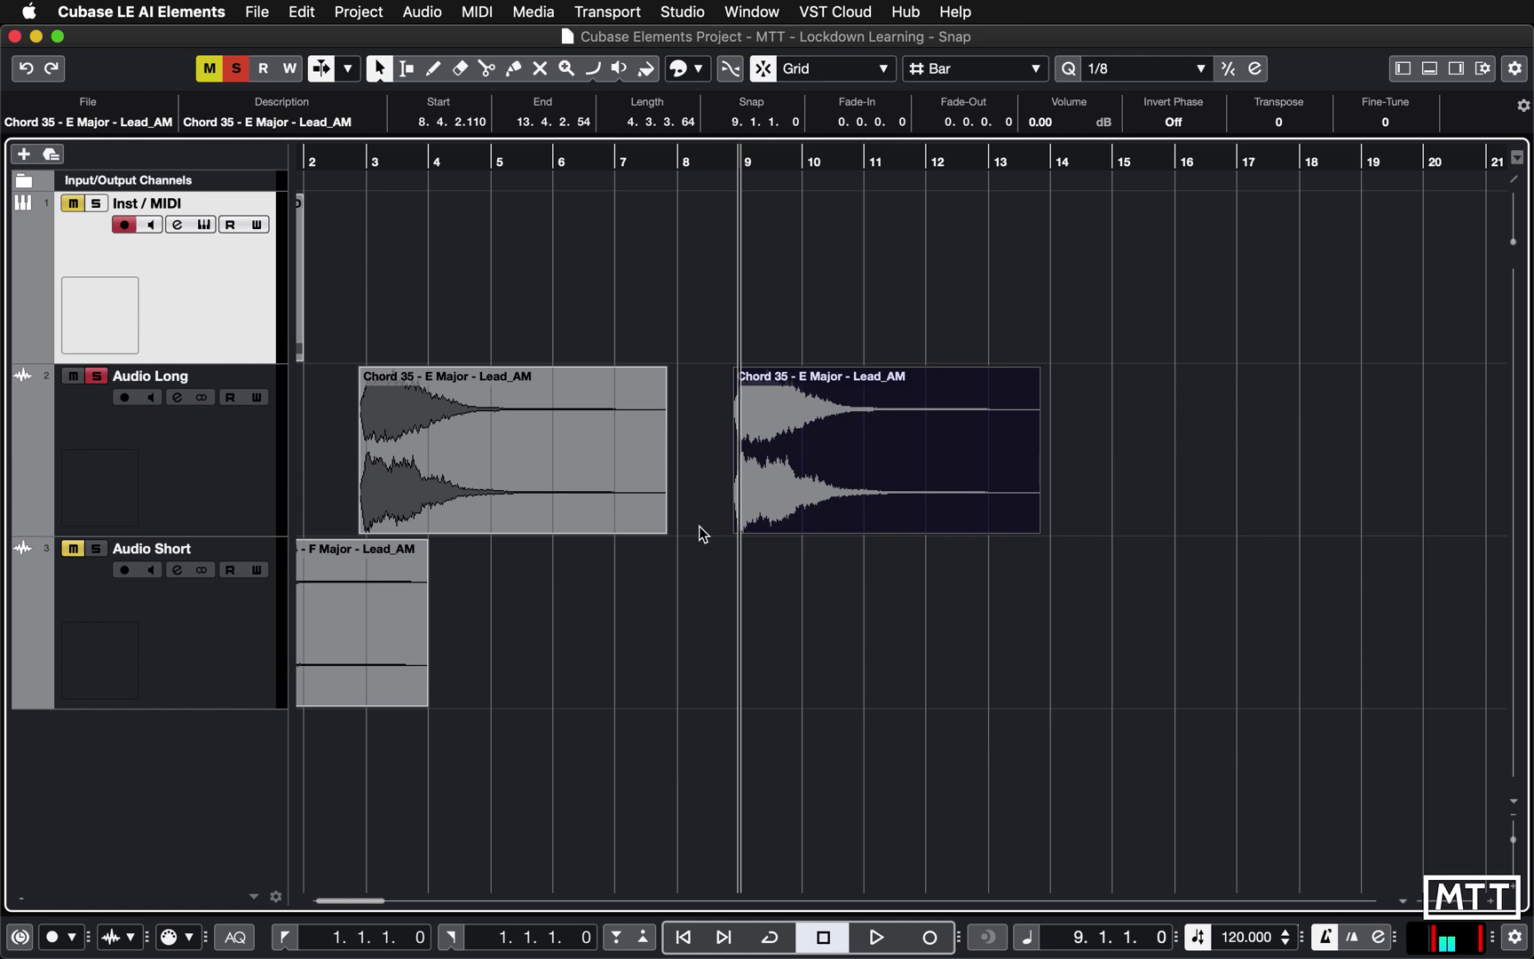
key(g)
key(g)
Move the original Chord 35 to bar 1 and the copy to bar 7, then unsolo Audio Long.
click(651, 592)
click(487, 498)
drag(487, 497, 397, 496)
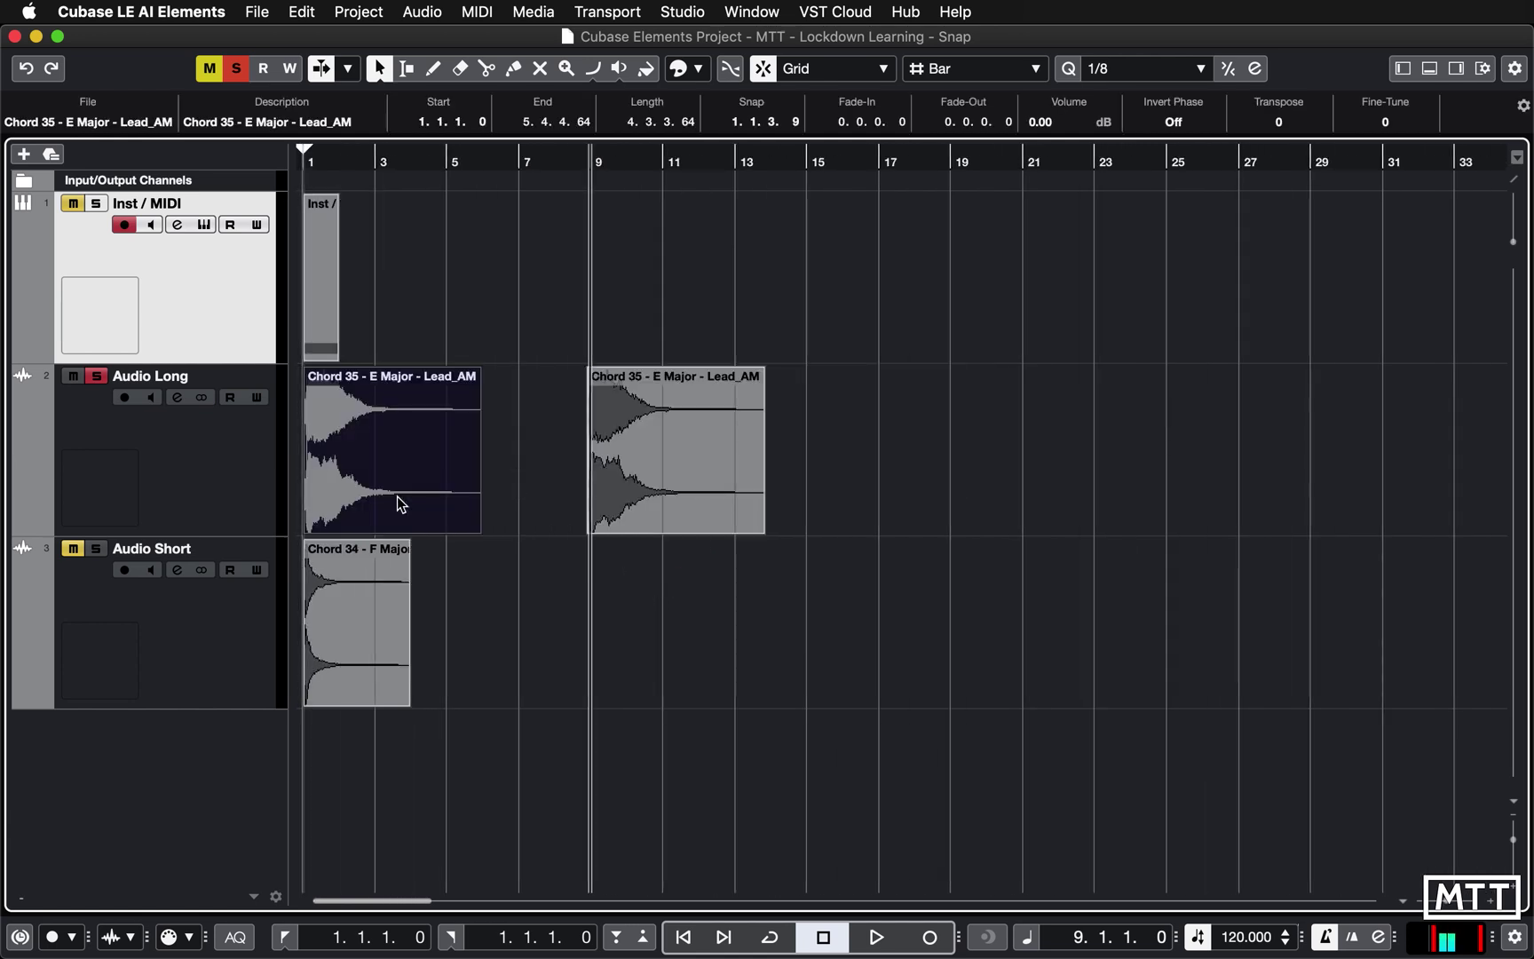
drag(636, 489, 569, 491)
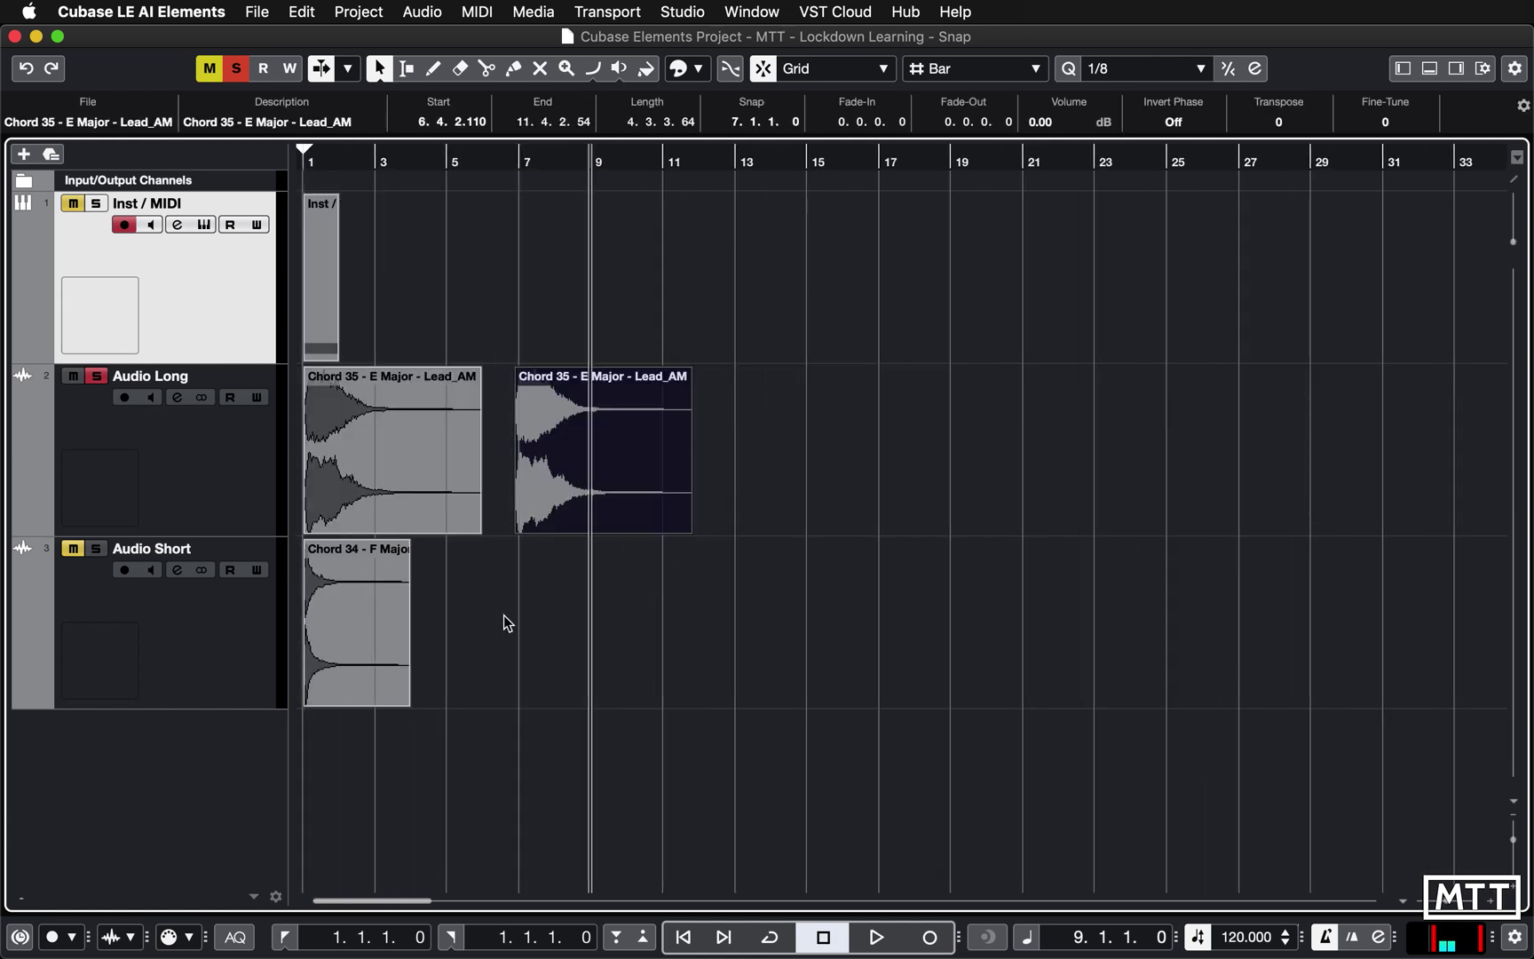
click(95, 380)
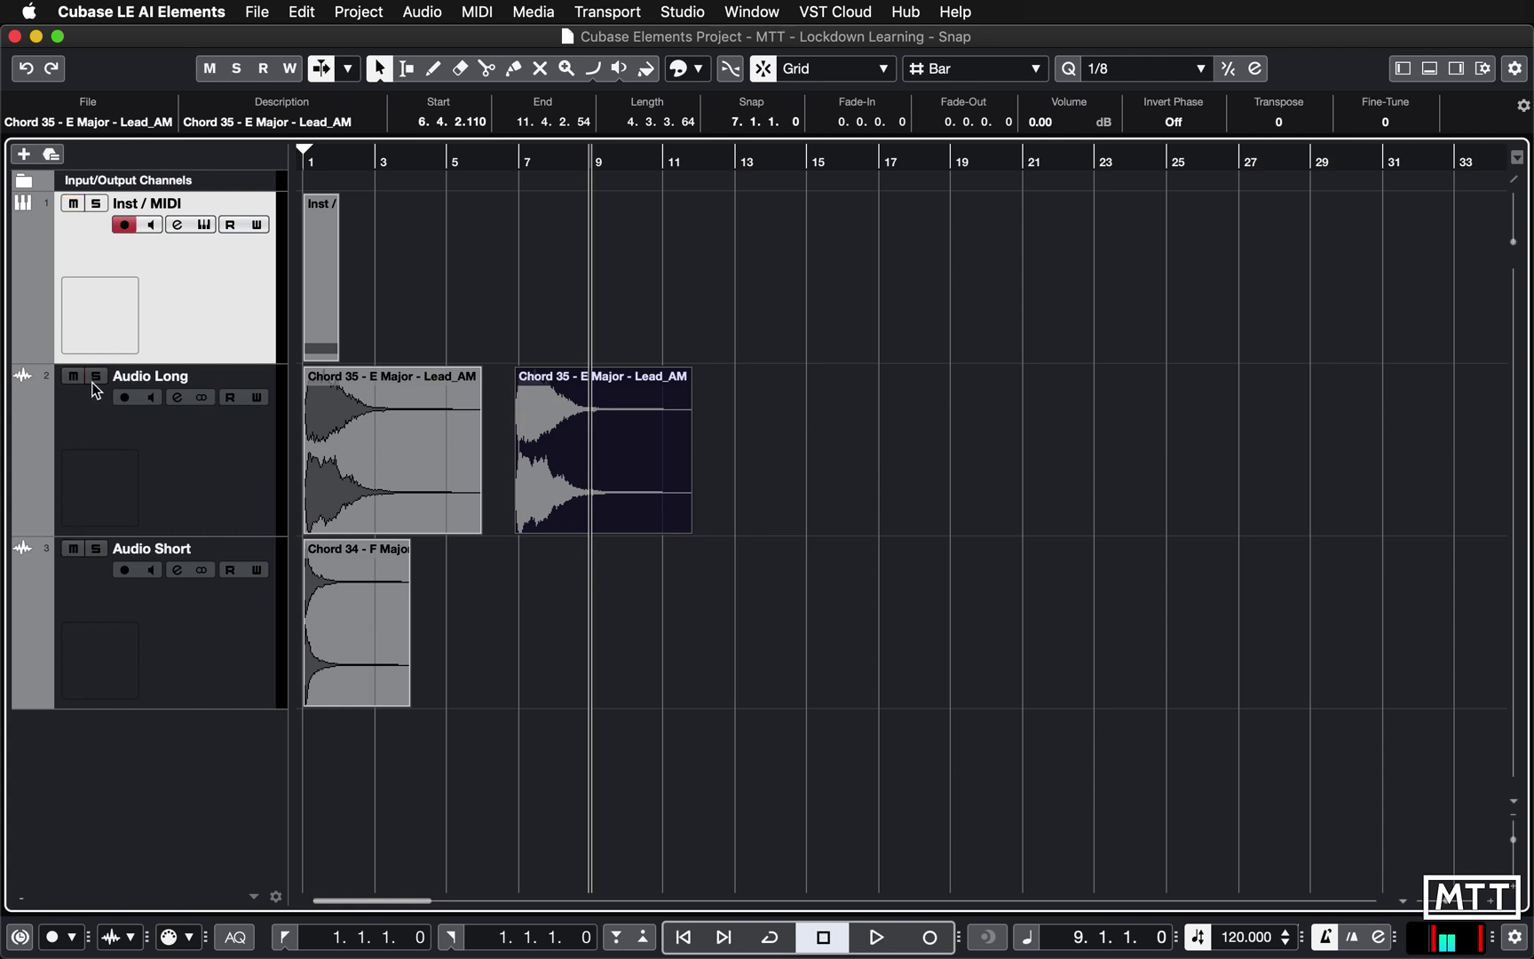
Solo Audio Short, play it from bar 1, and zoom in closely on the start of its events.
click(93, 545)
key(Home)
key(space)
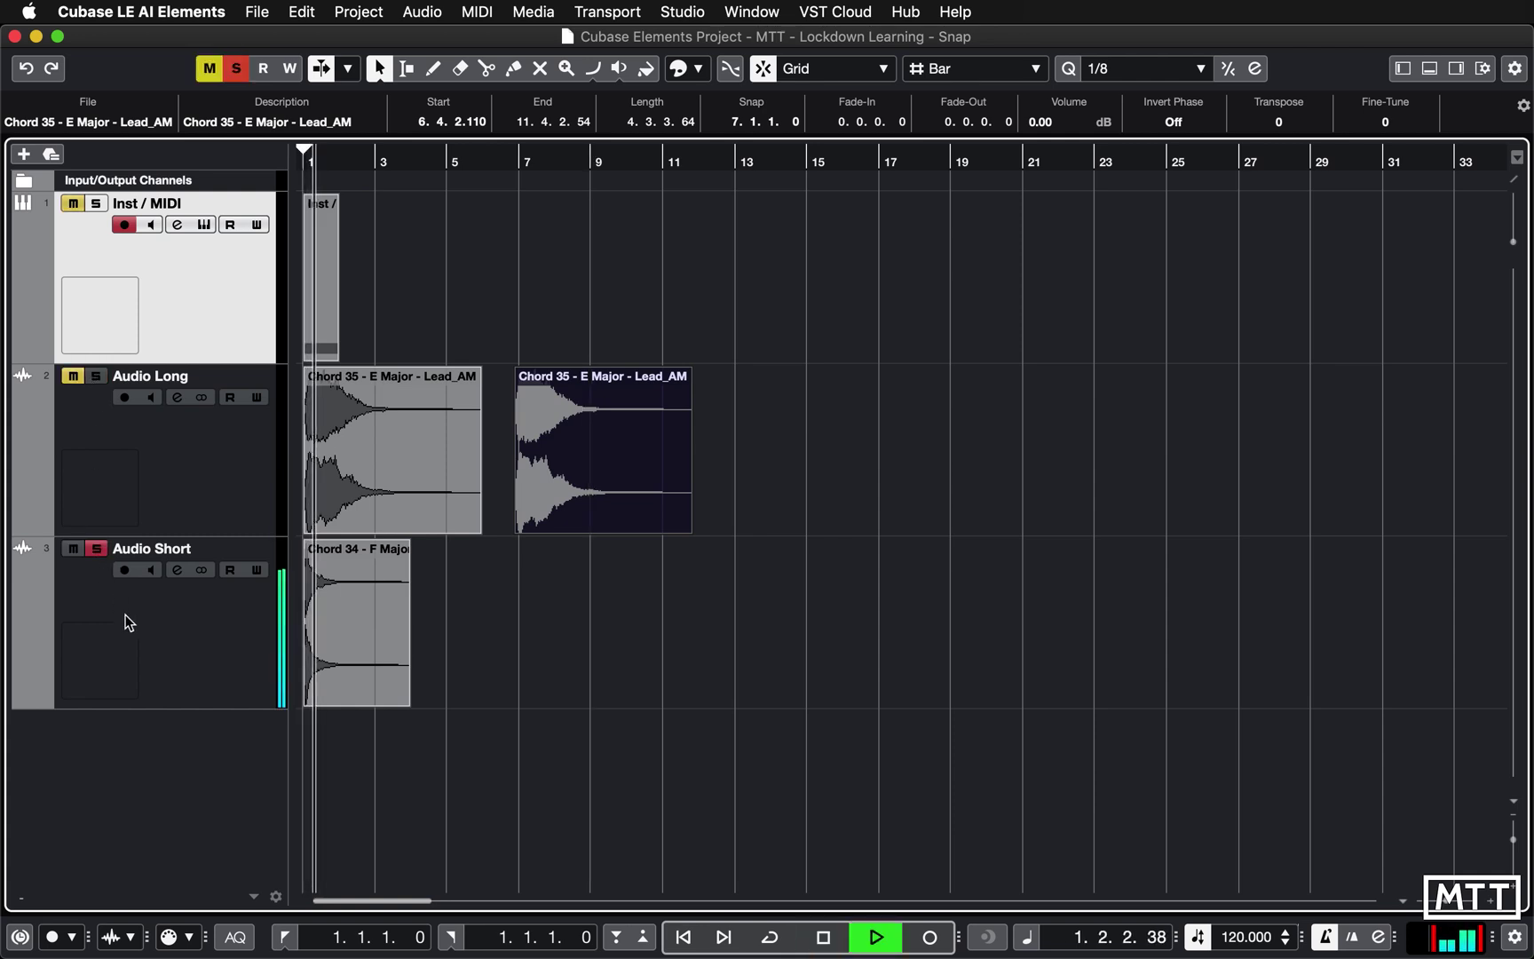
key(space)
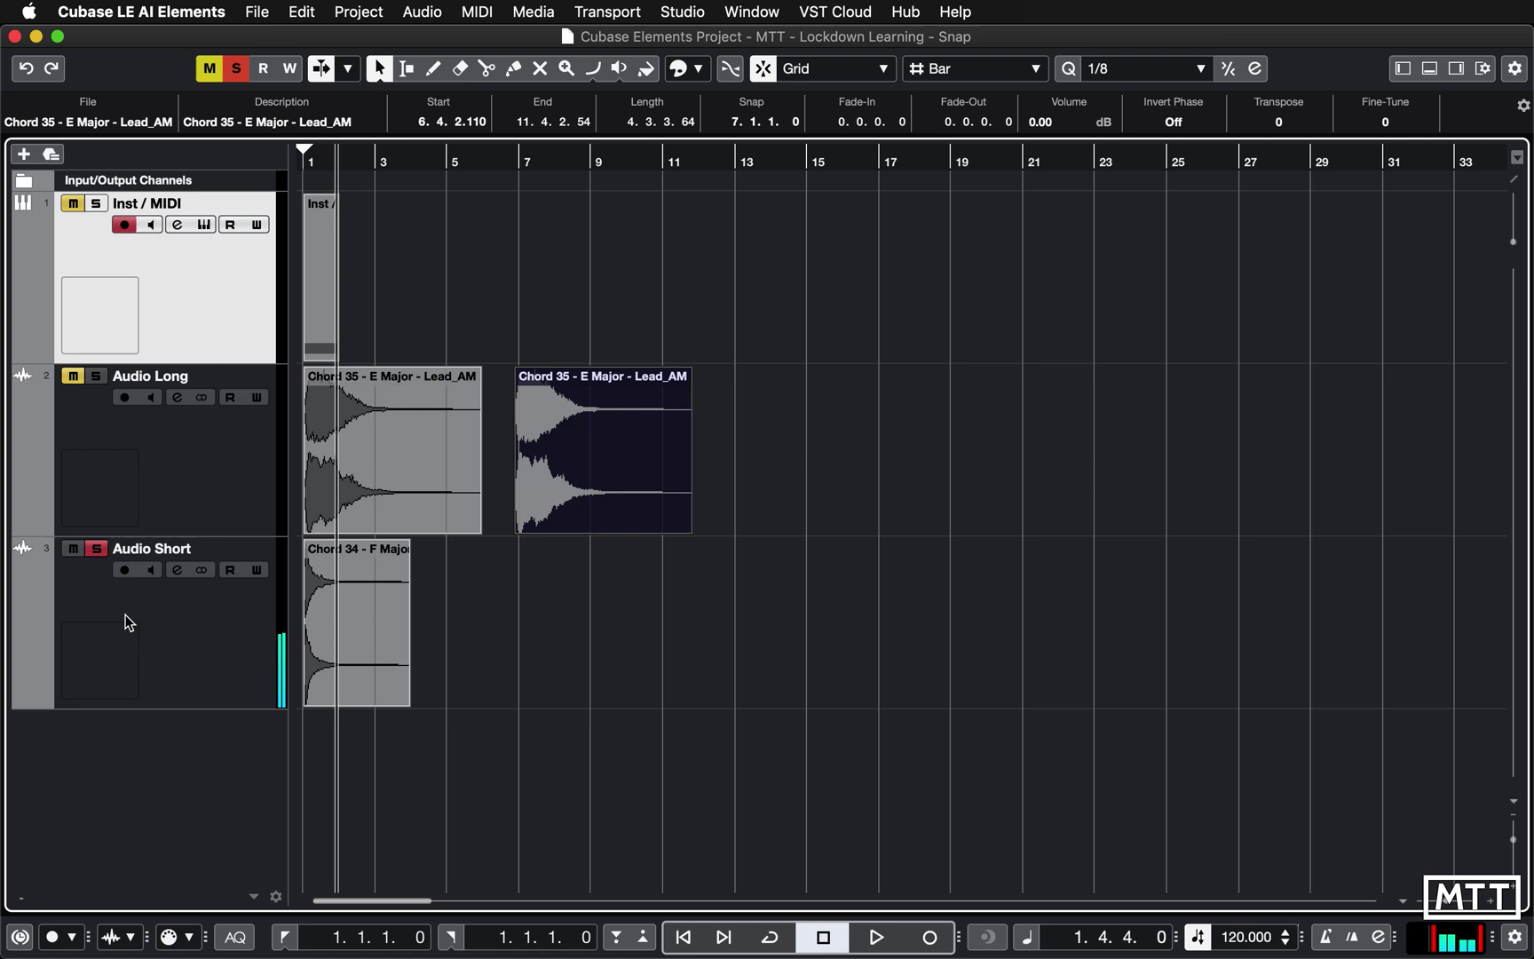
key(h)
key(h)
key(h)
key(h)
key(h)
key(h)
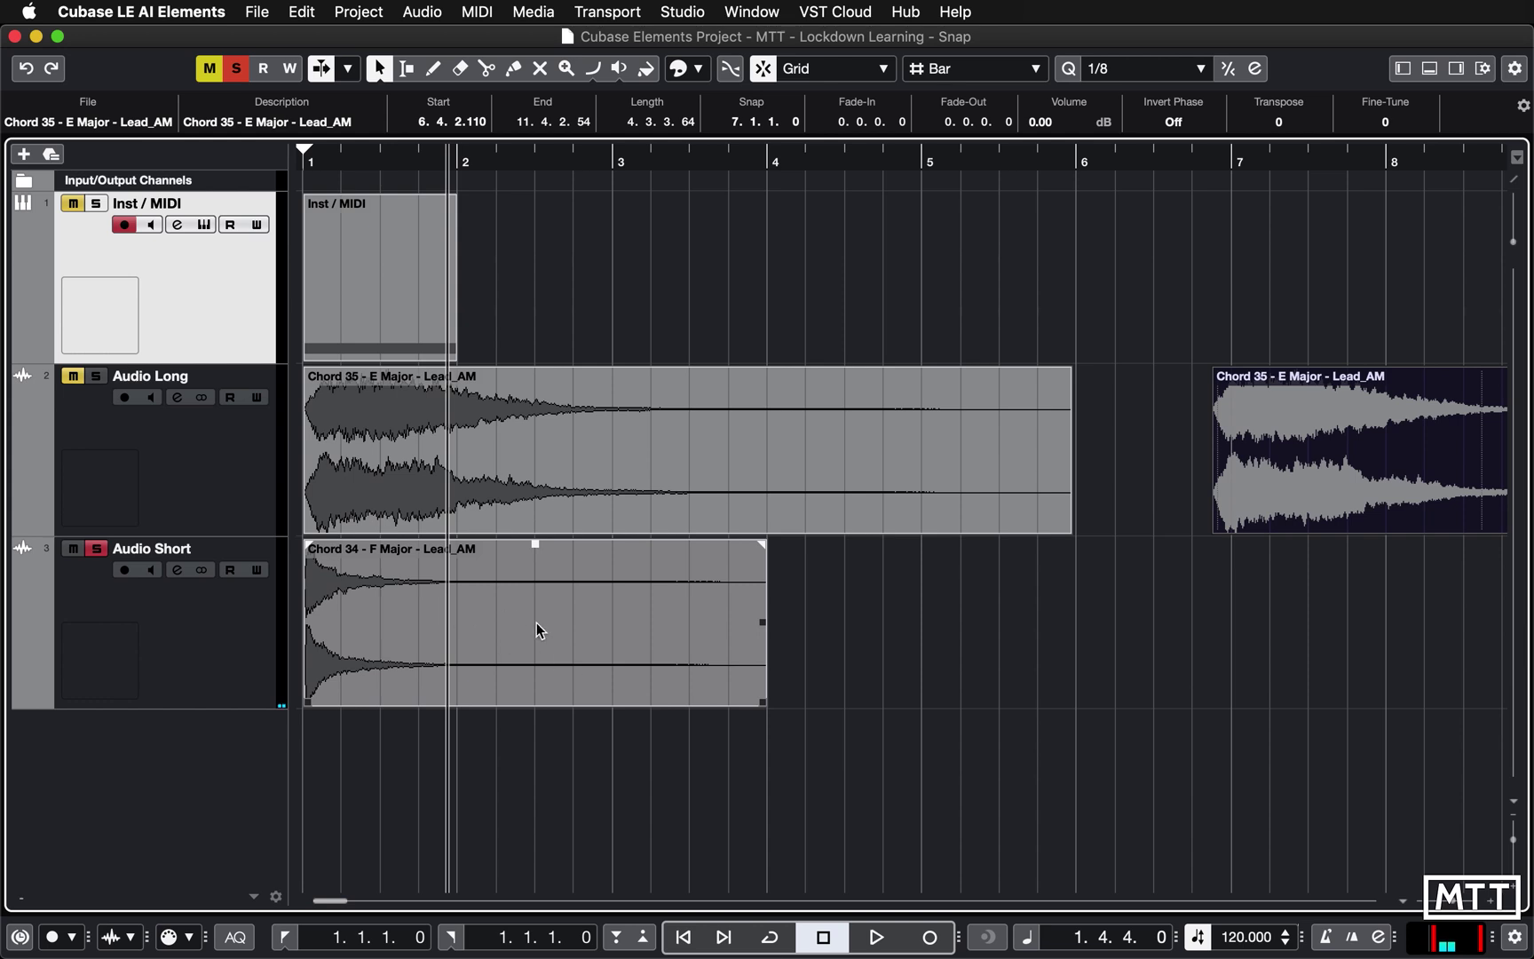
key(Home)
key(h)
key(h)
key(h)
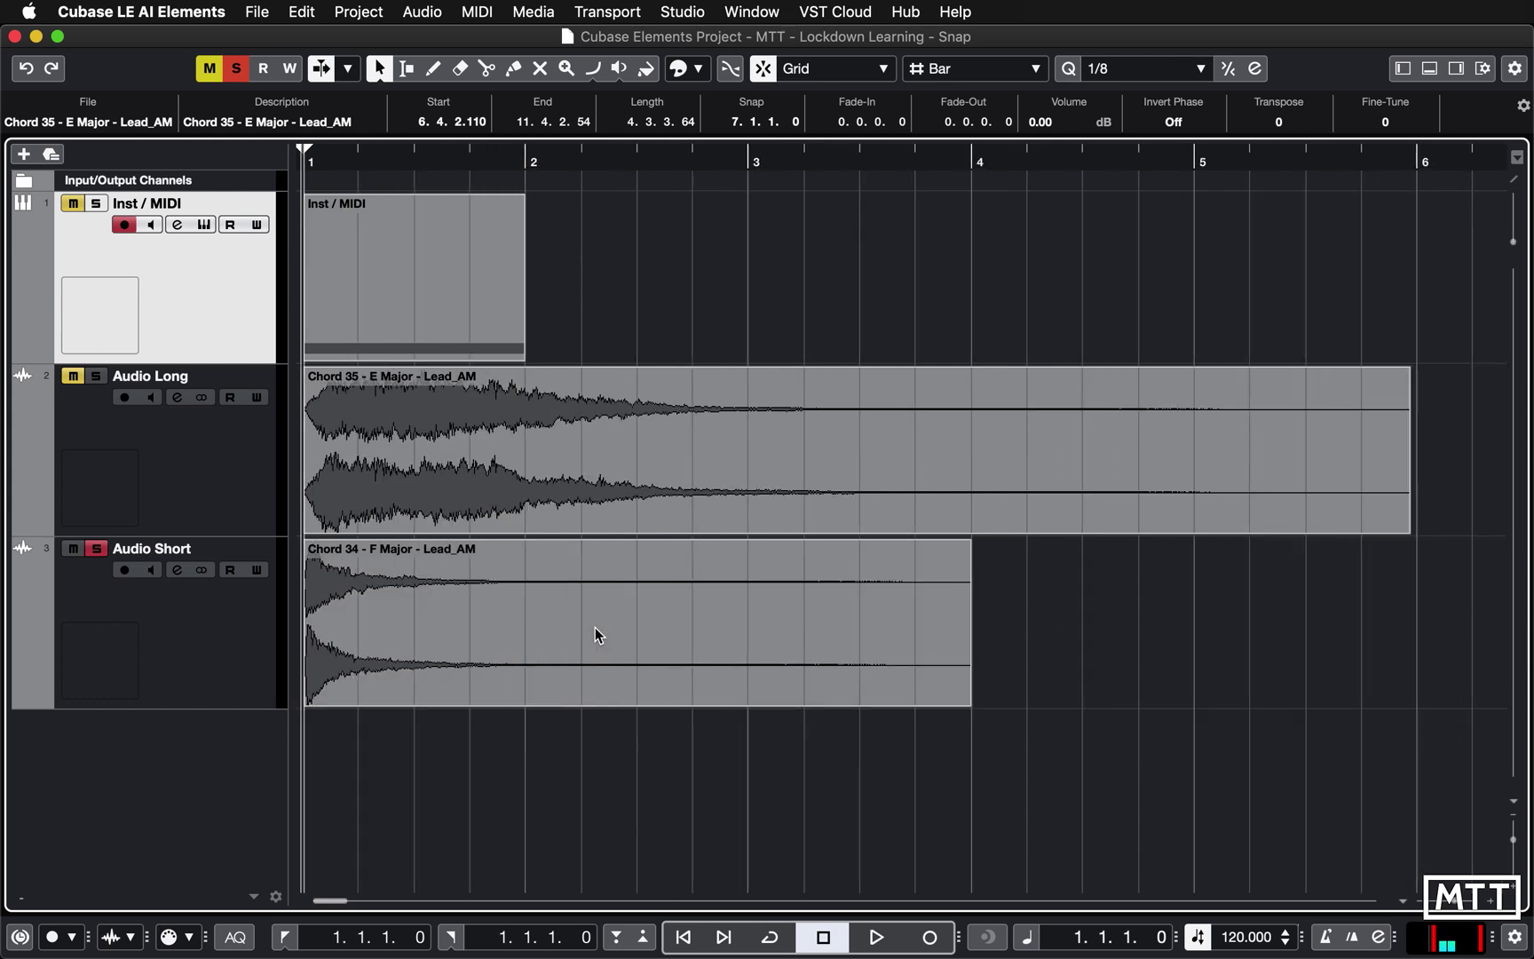
key(h)
key(h)
key(h)
key(h)
key(h)
key(h)
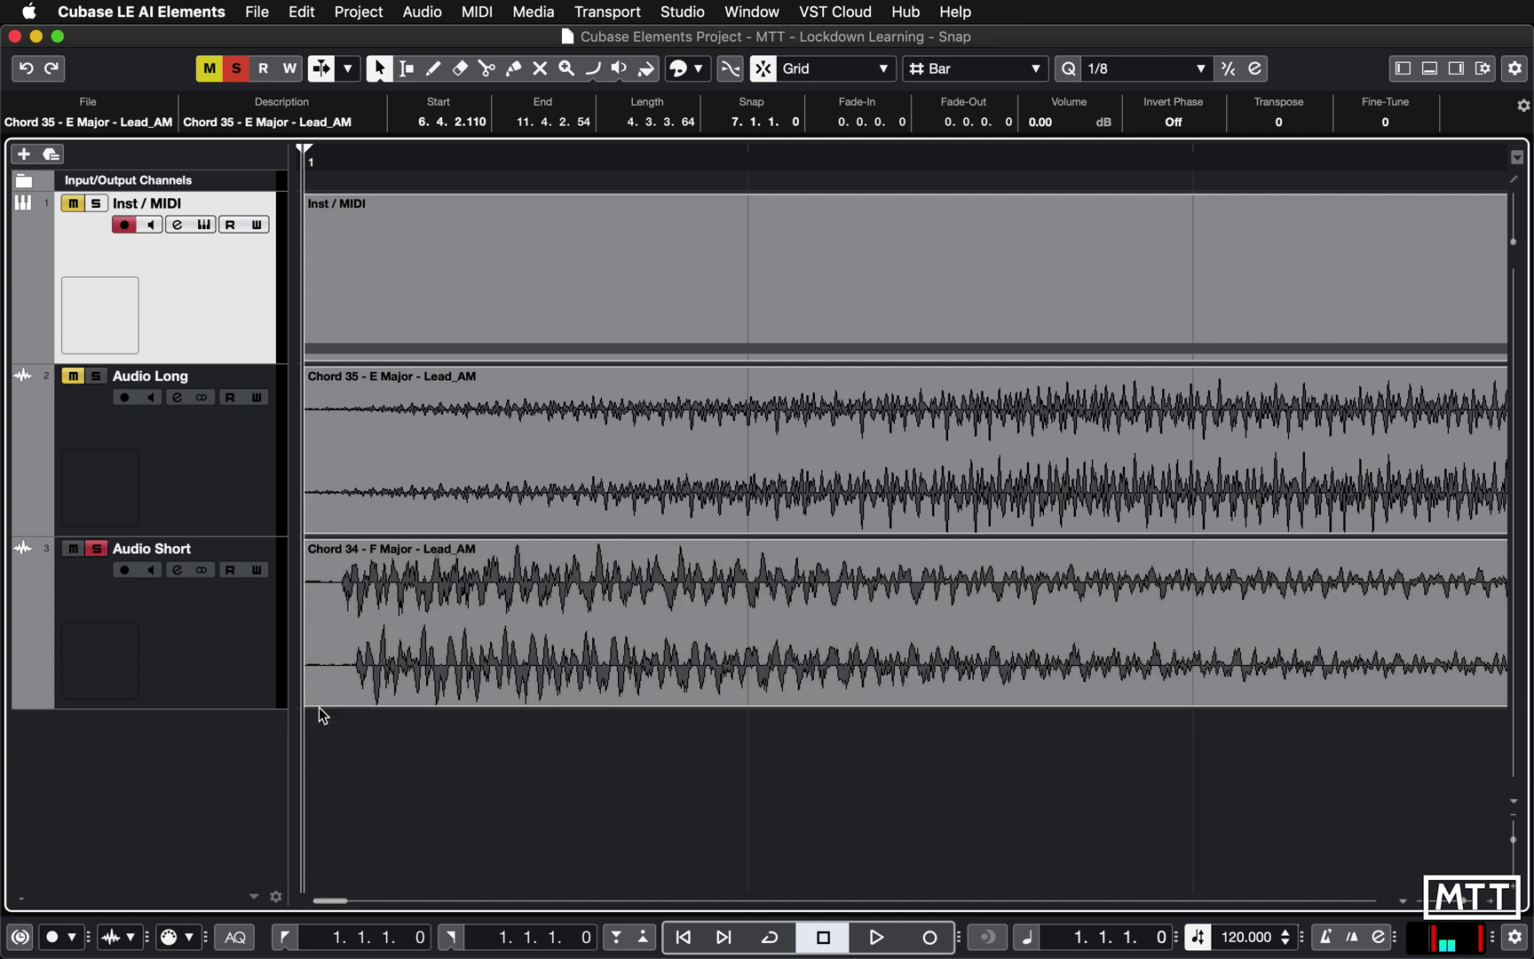
With snapping off, trim Chord 34's start to 1.1.1.9.
key(j)
drag(305, 702, 342, 703)
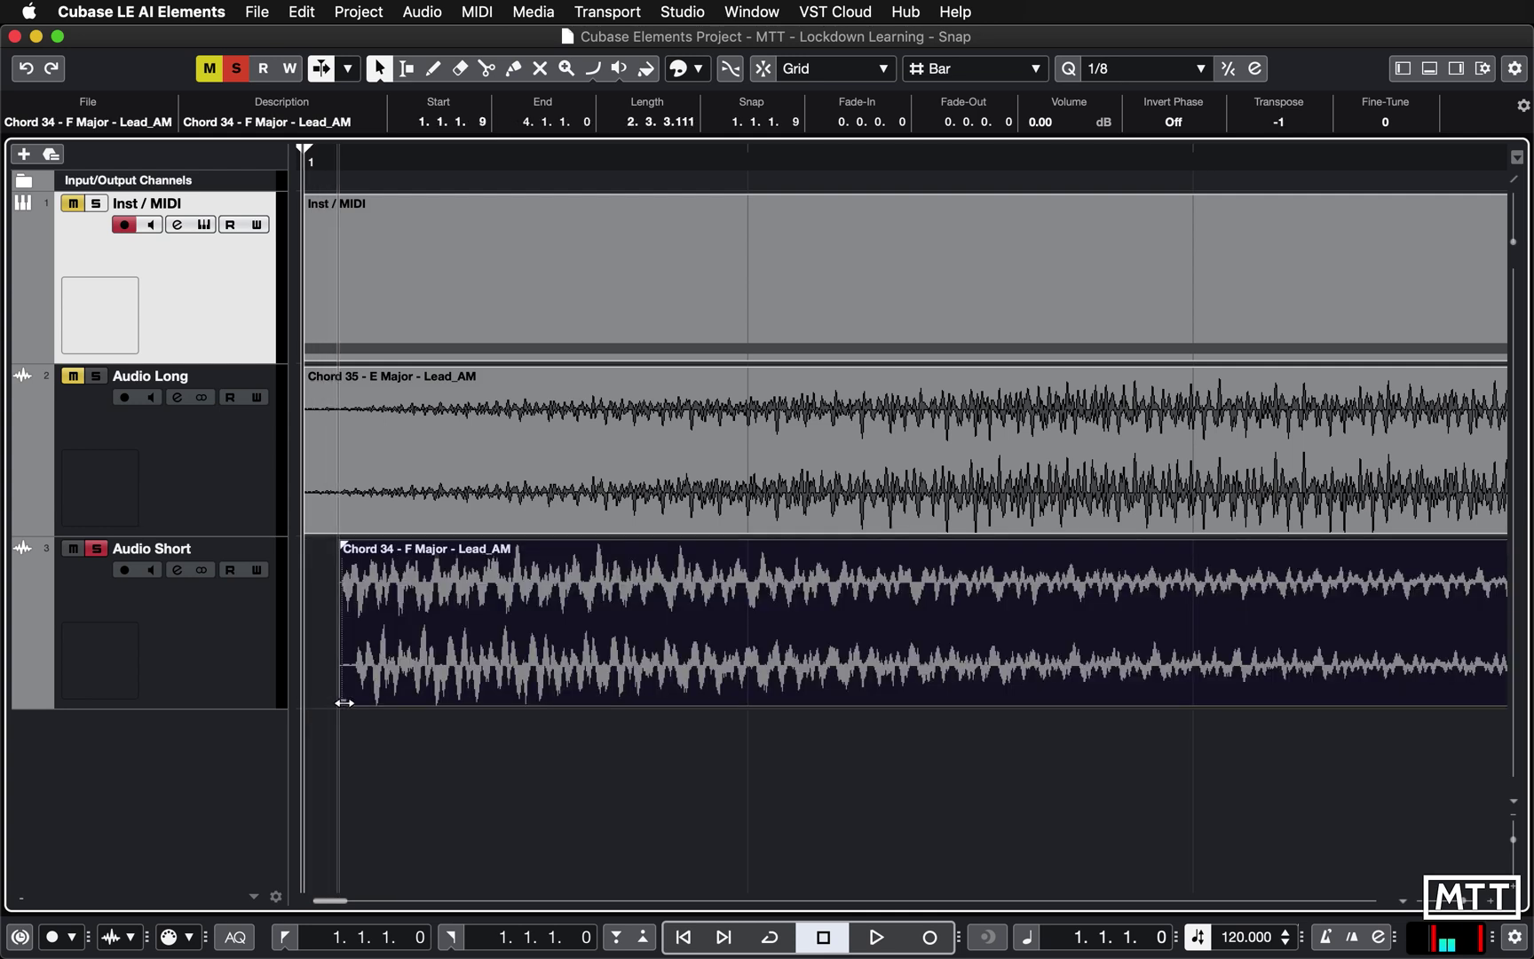
click(390, 740)
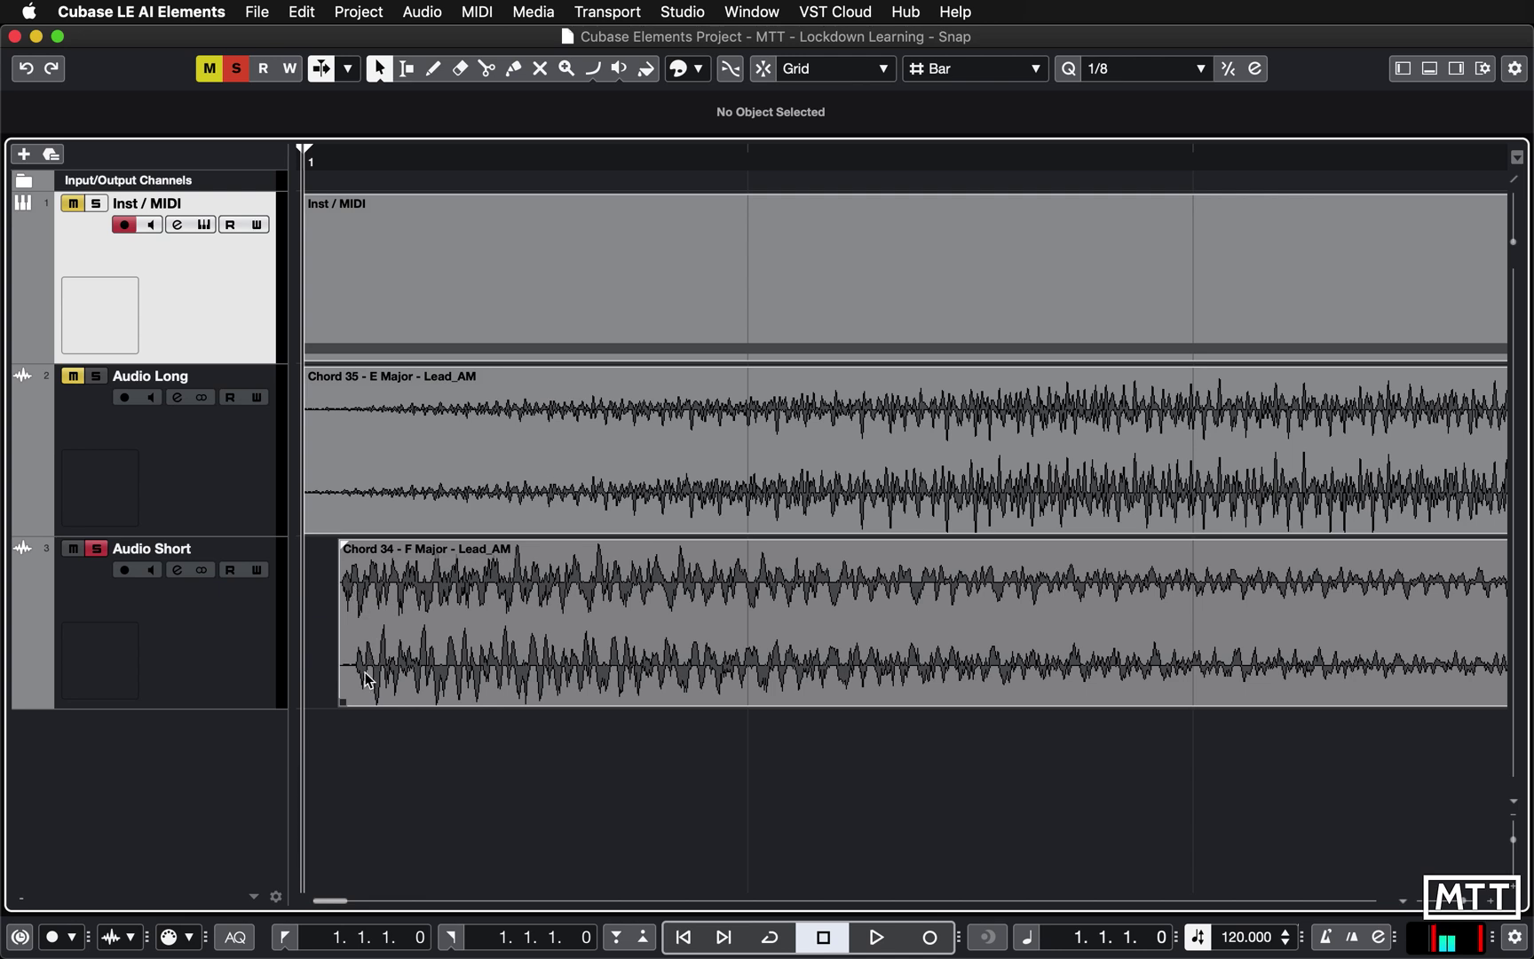
Move Chord 34's snap point to 1.1.1.14 in the Sample Editor, then close it.
double_click(424, 617)
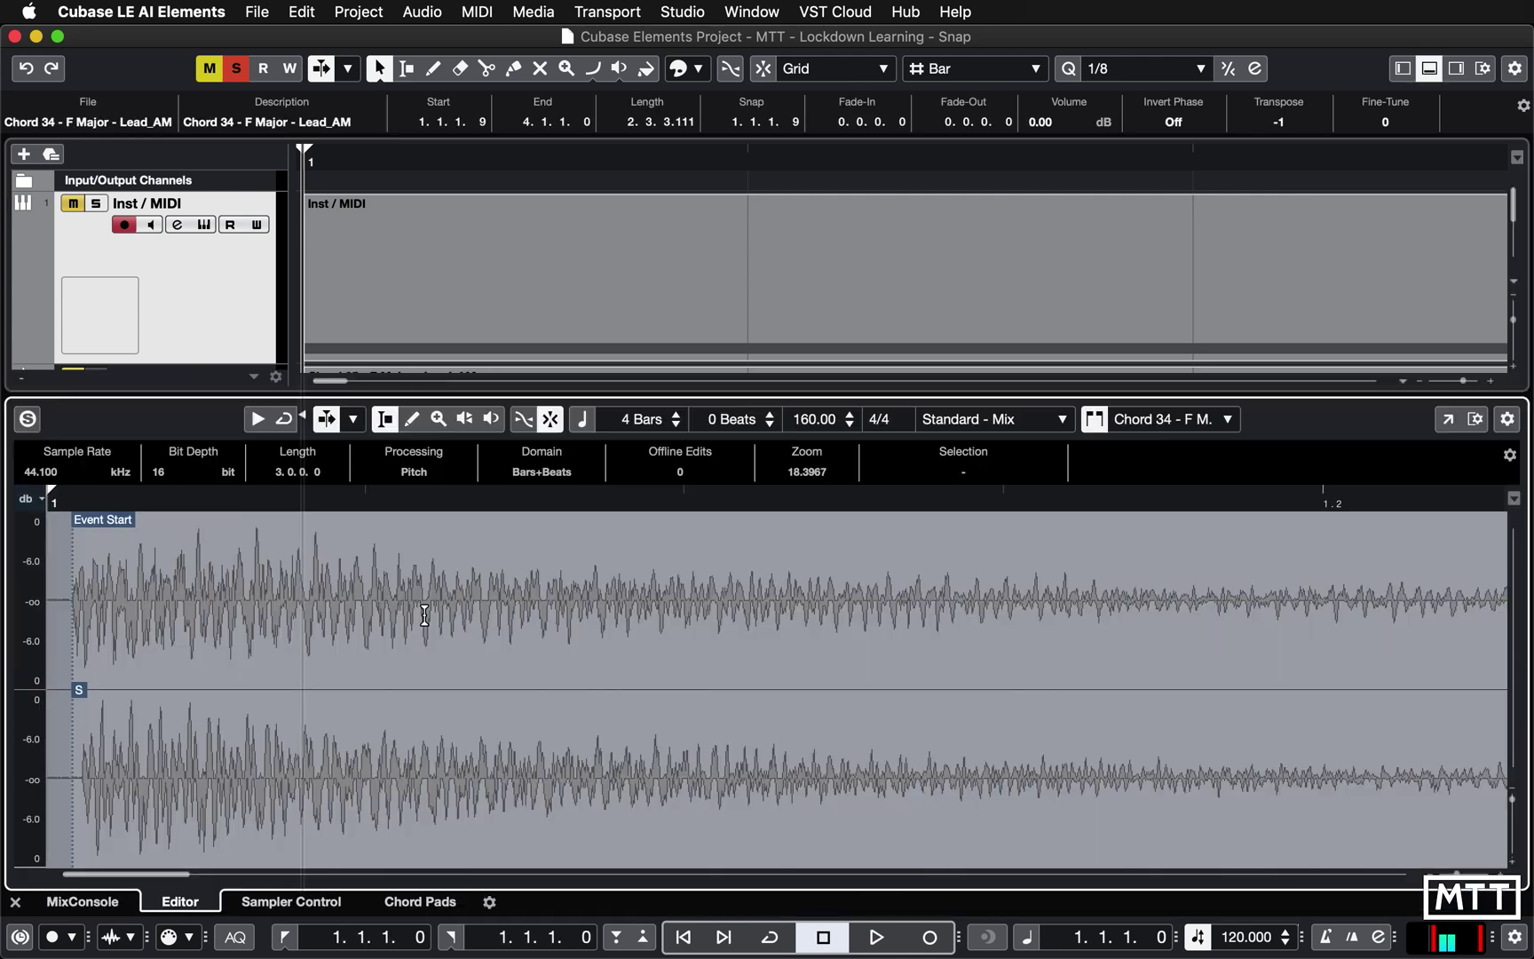
scroll(353, 658, up, 5)
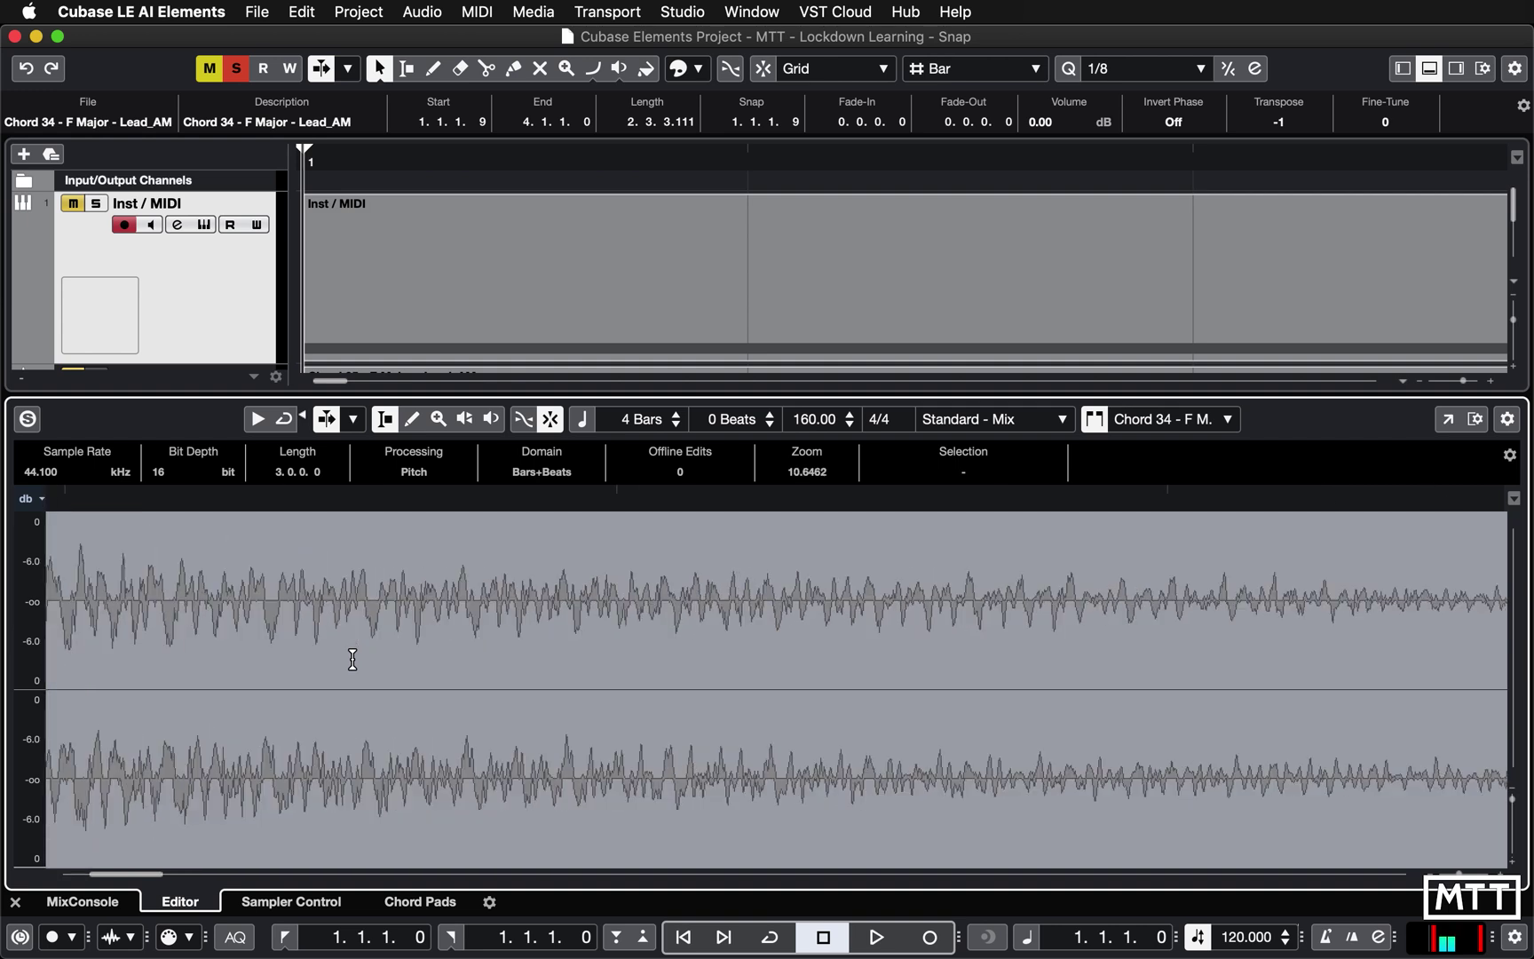
drag(116, 875, 62, 870)
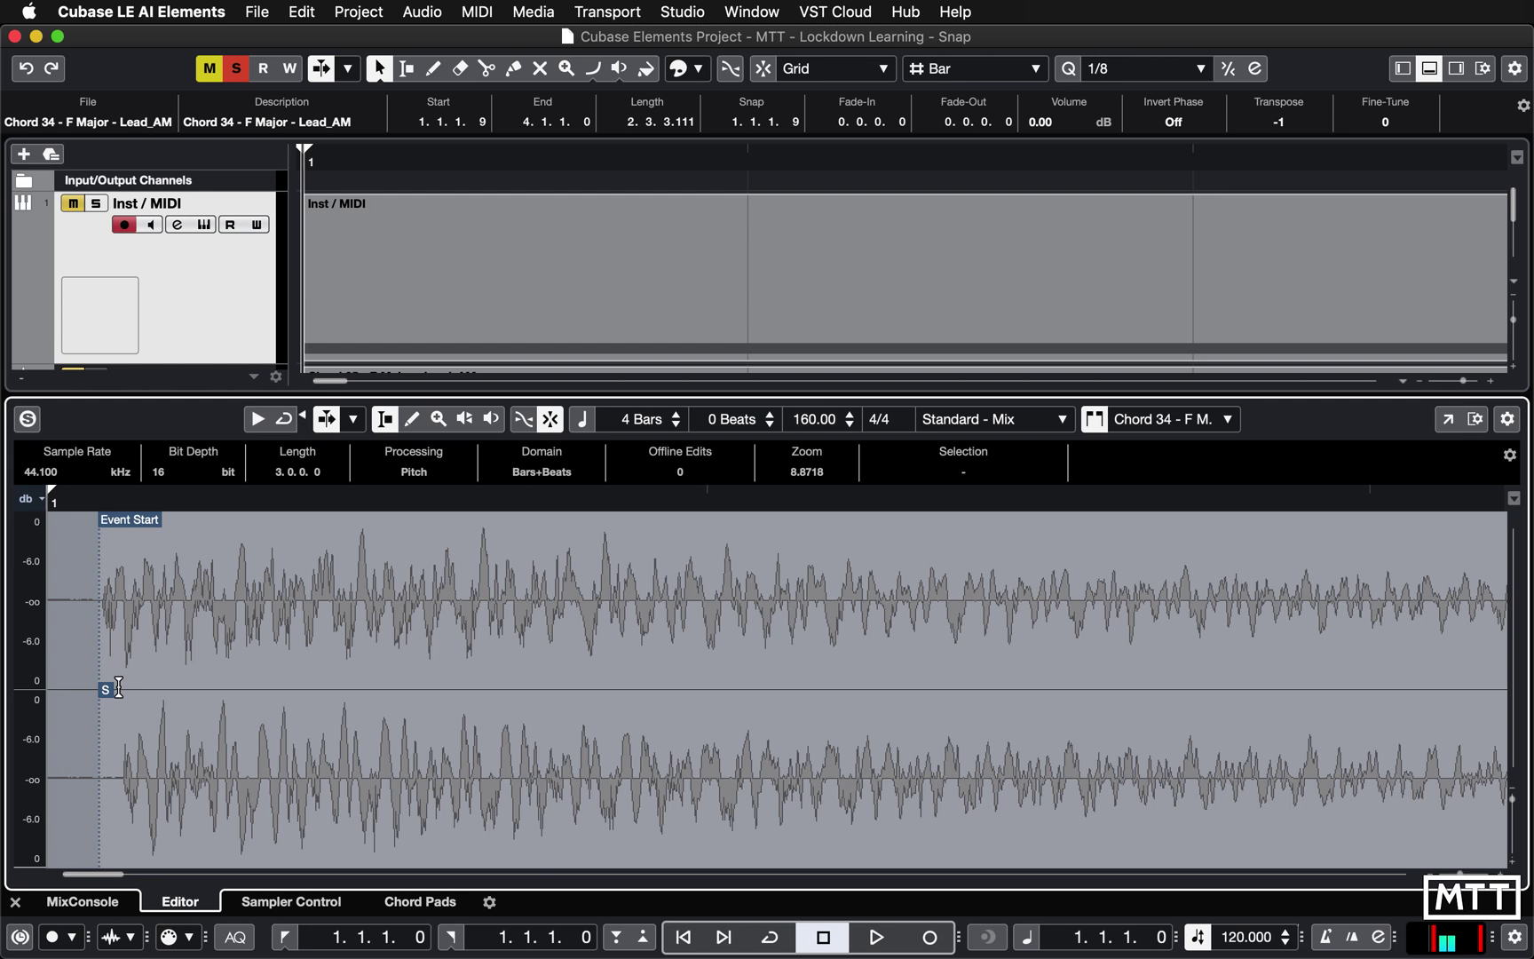
drag(106, 692, 135, 694)
key(super+alt+e)
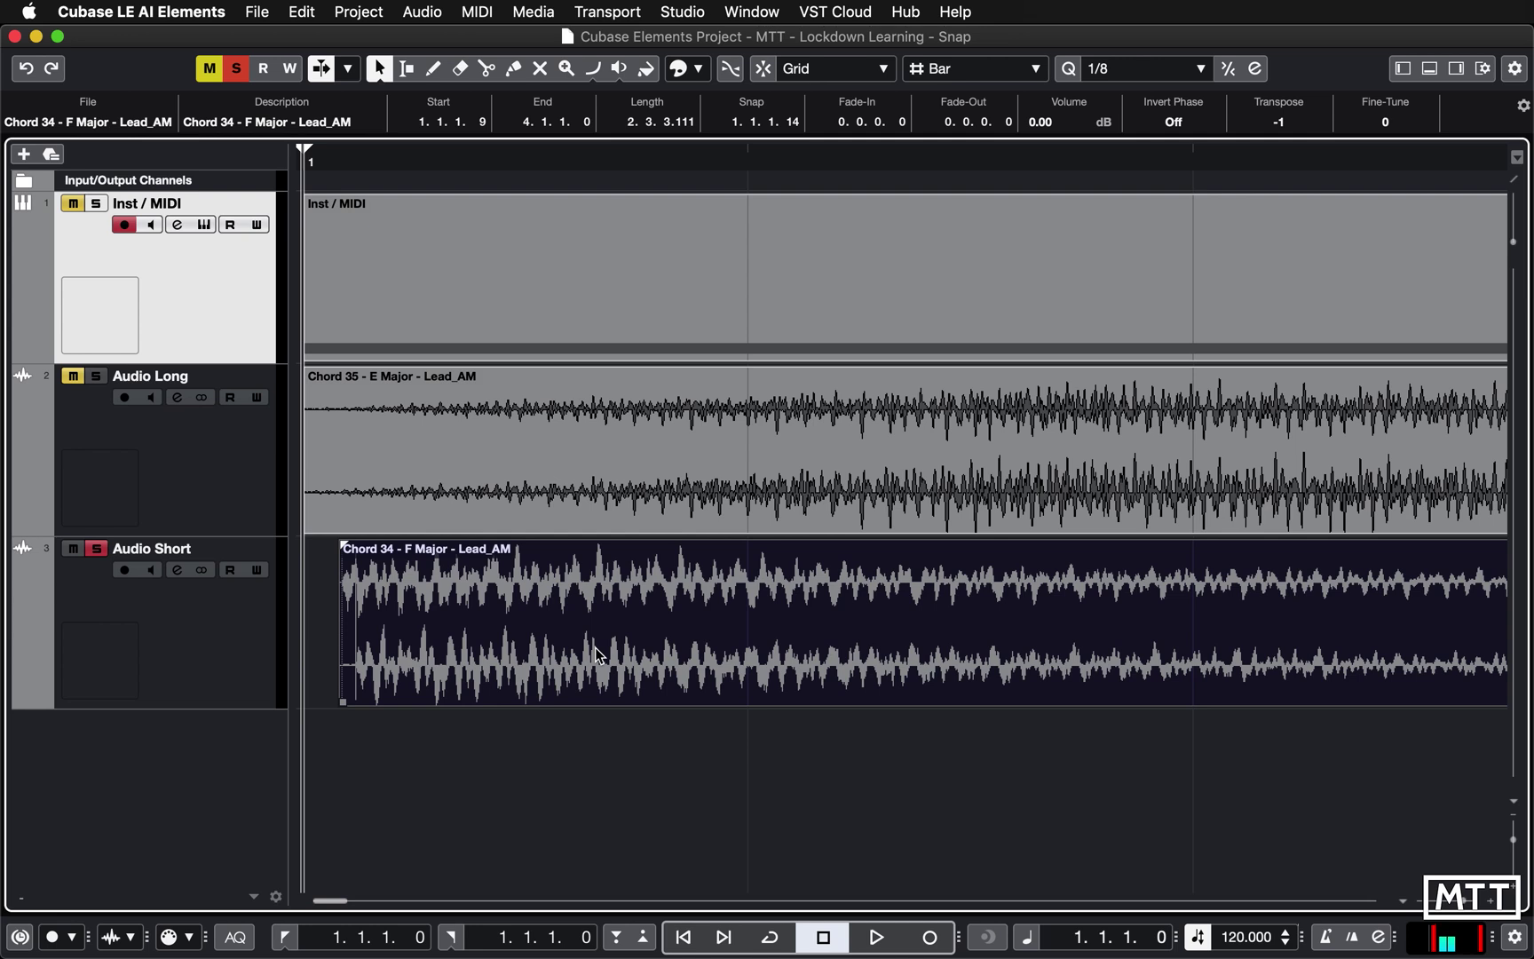
Zoom out to bars 1–4 and drag Chord 34 so its snap point lands on bar 3.
key(g)
key(g)
key(g)
key(g)
key(g)
key(g)
key(g)
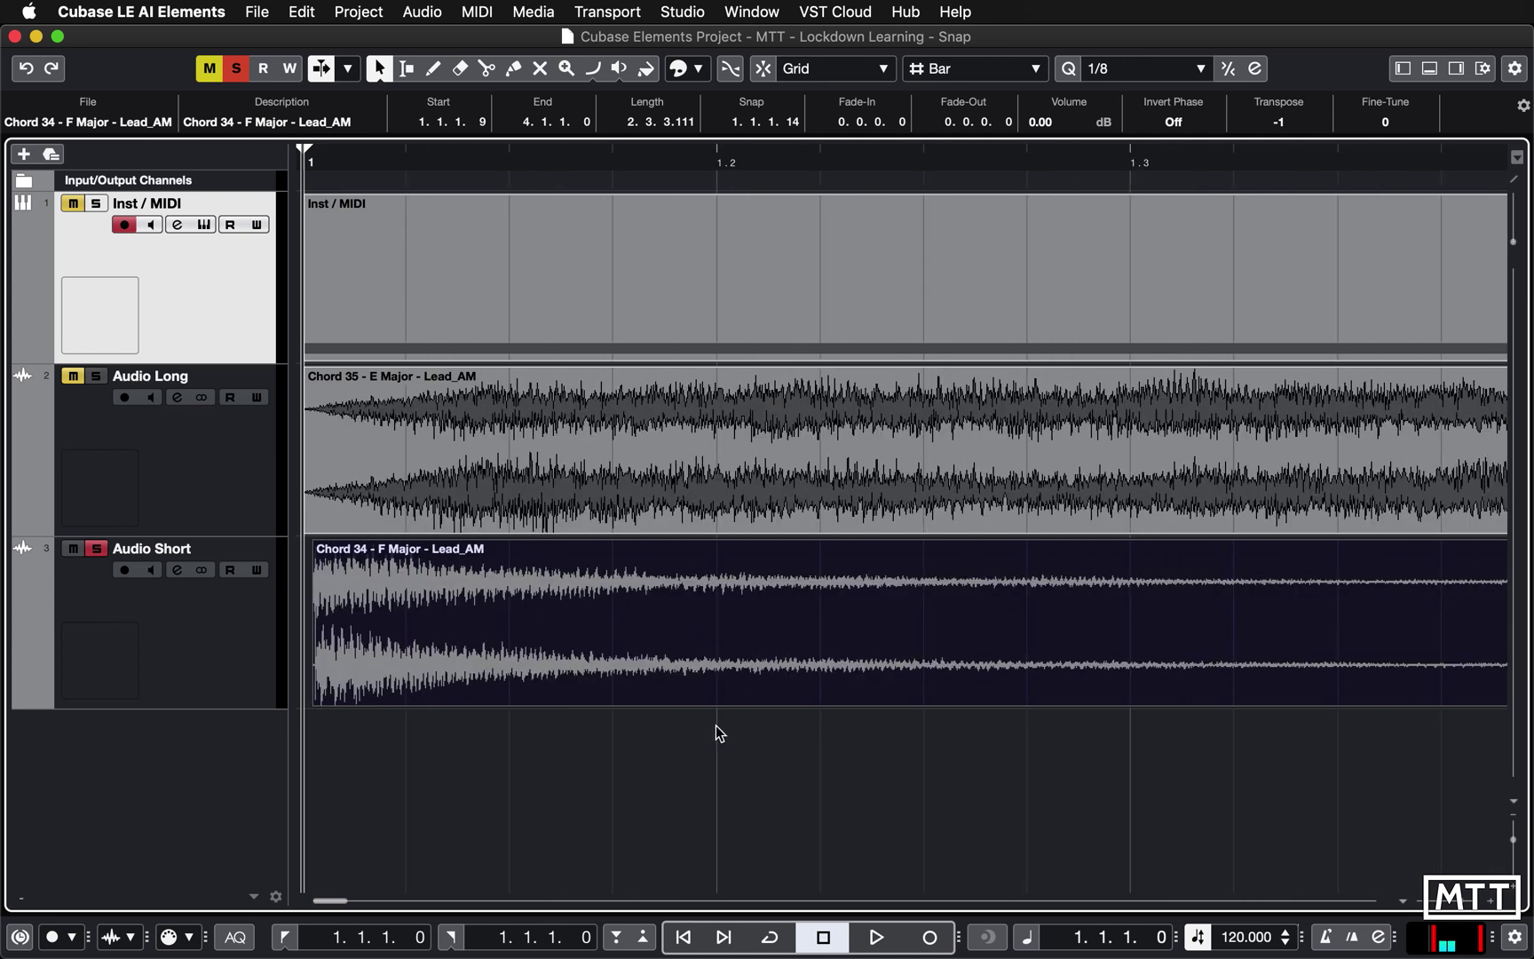
key(g)
key(g)
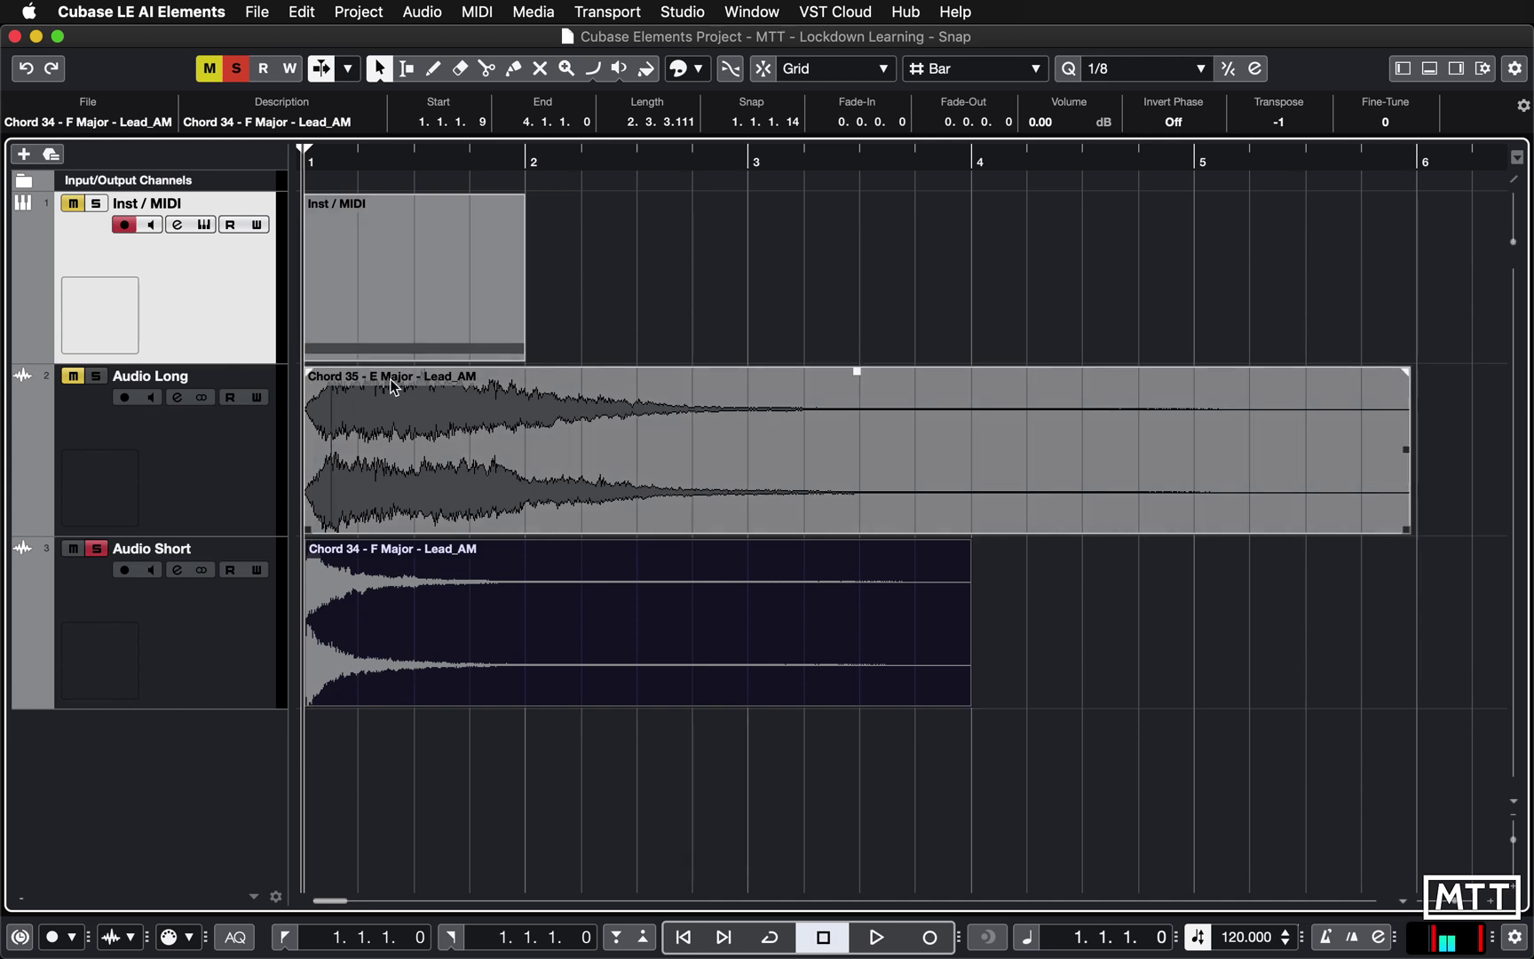
drag(387, 675, 767, 611)
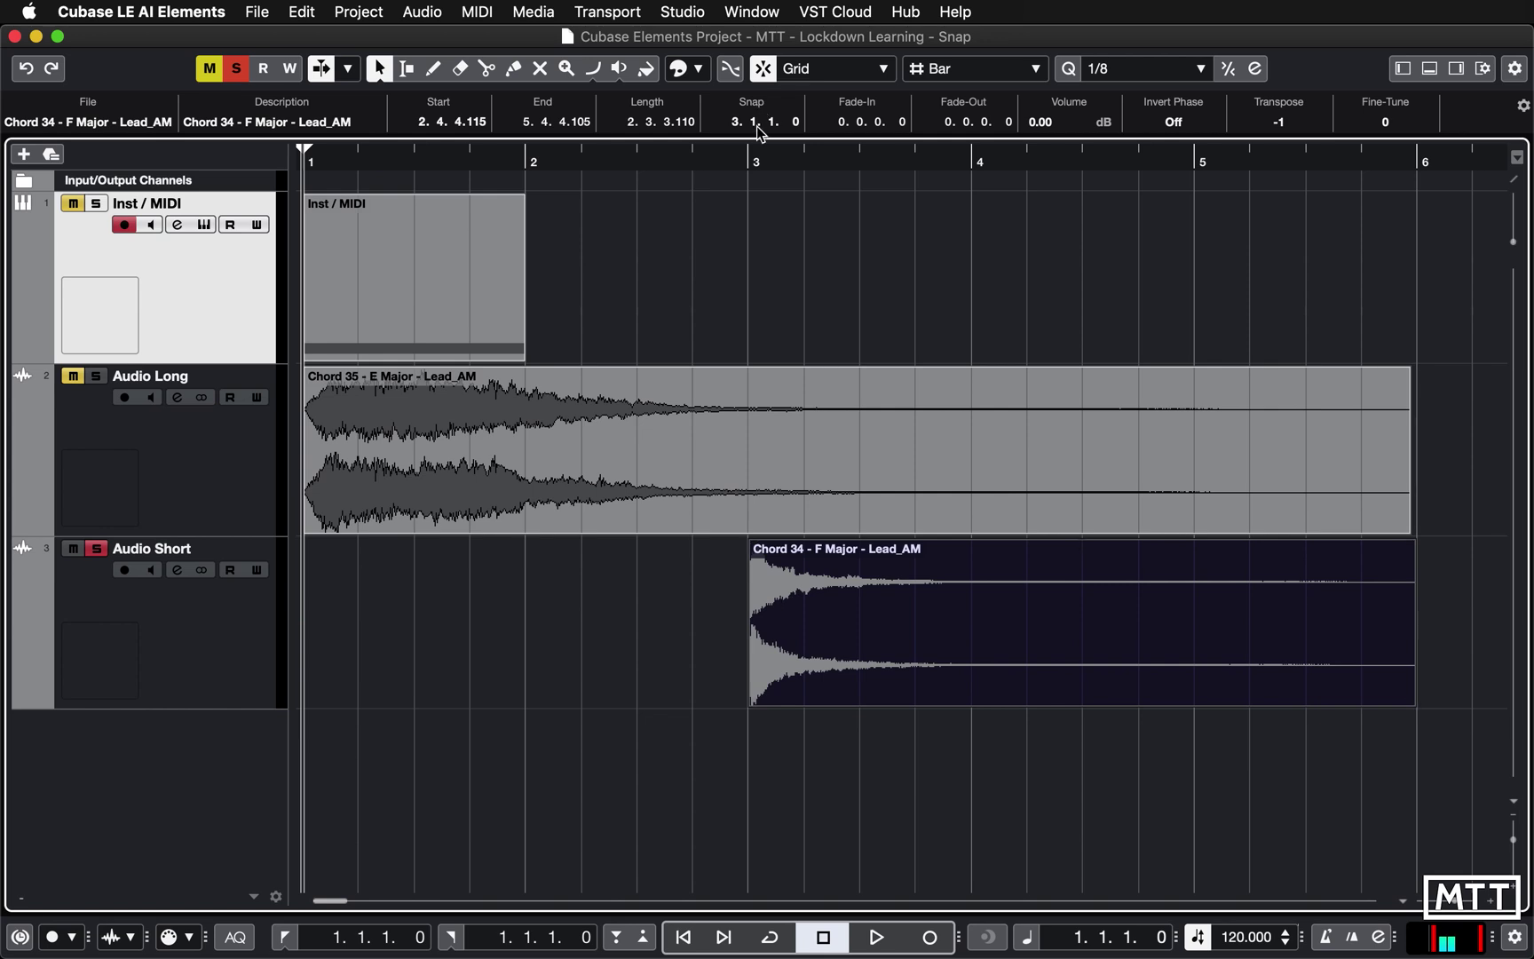
Put the cursor on bar 3, zoom in to verify alignment, then zoom out to bars 1–16.
right_click(750, 161)
click(750, 160)
click(749, 159)
drag(750, 160, 871, 681)
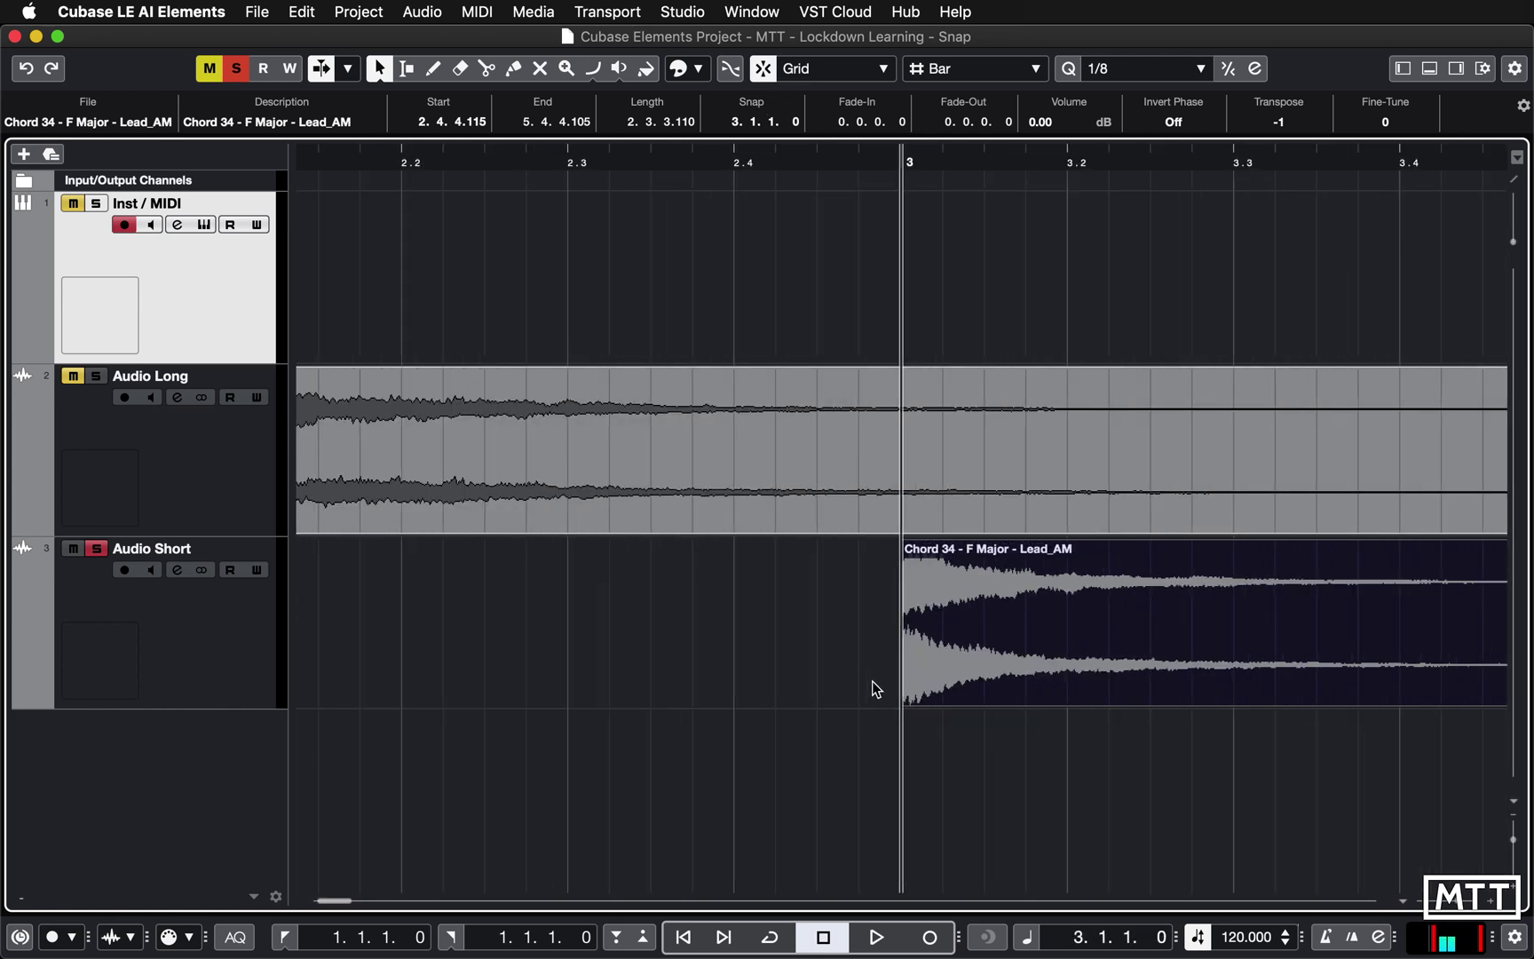
drag(966, 652, 935, 645)
key(g)
key(g)
key(g)
key(g)
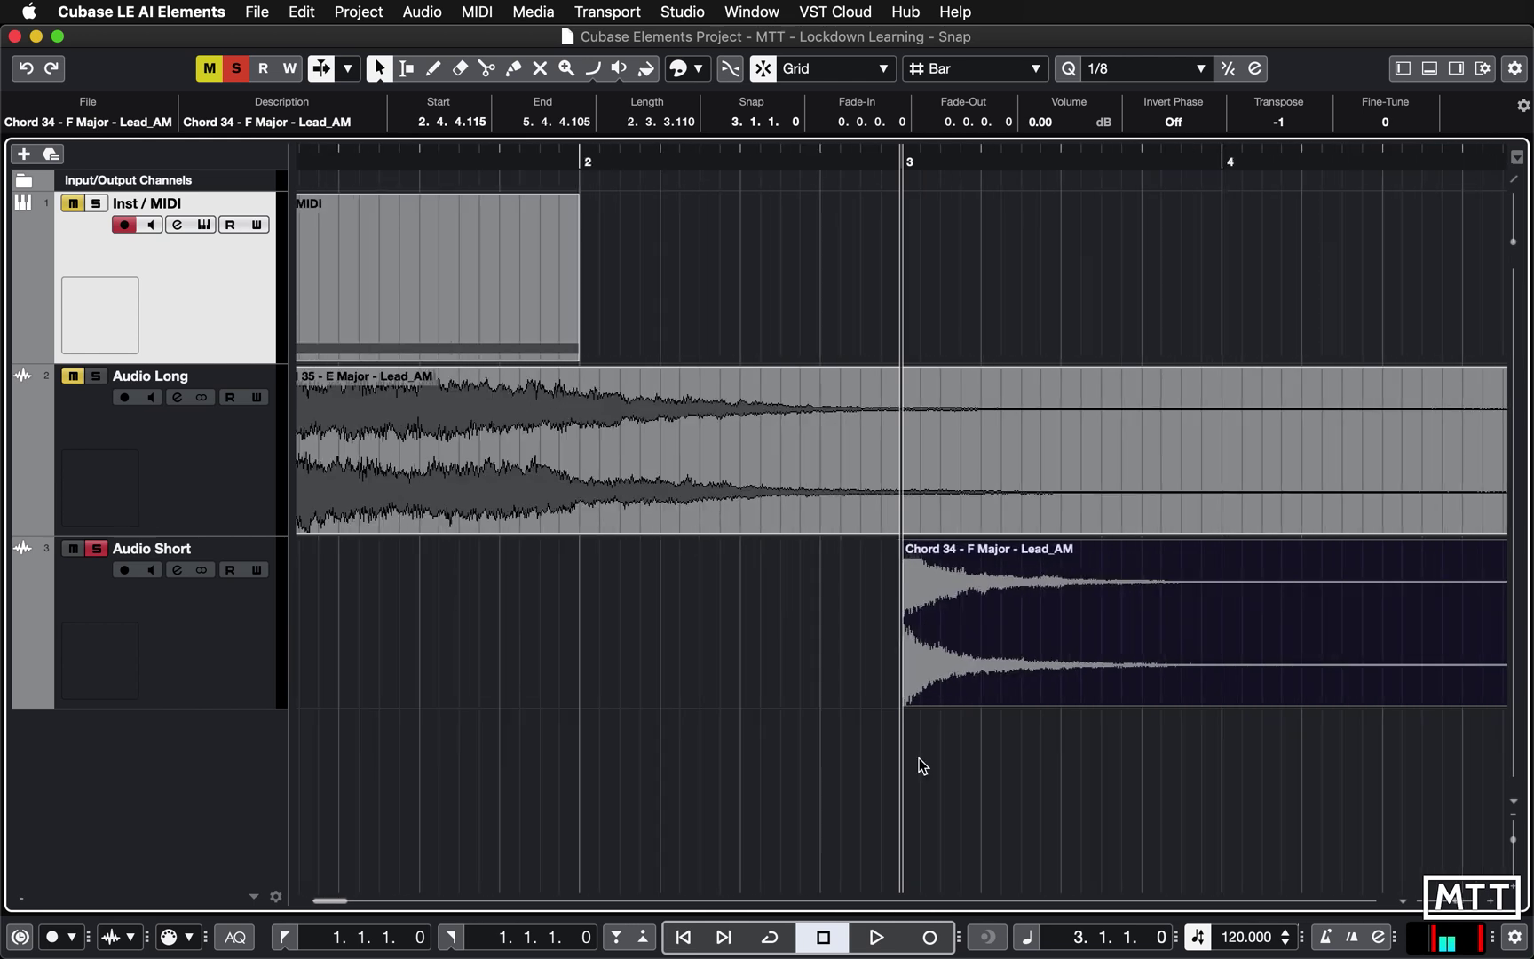